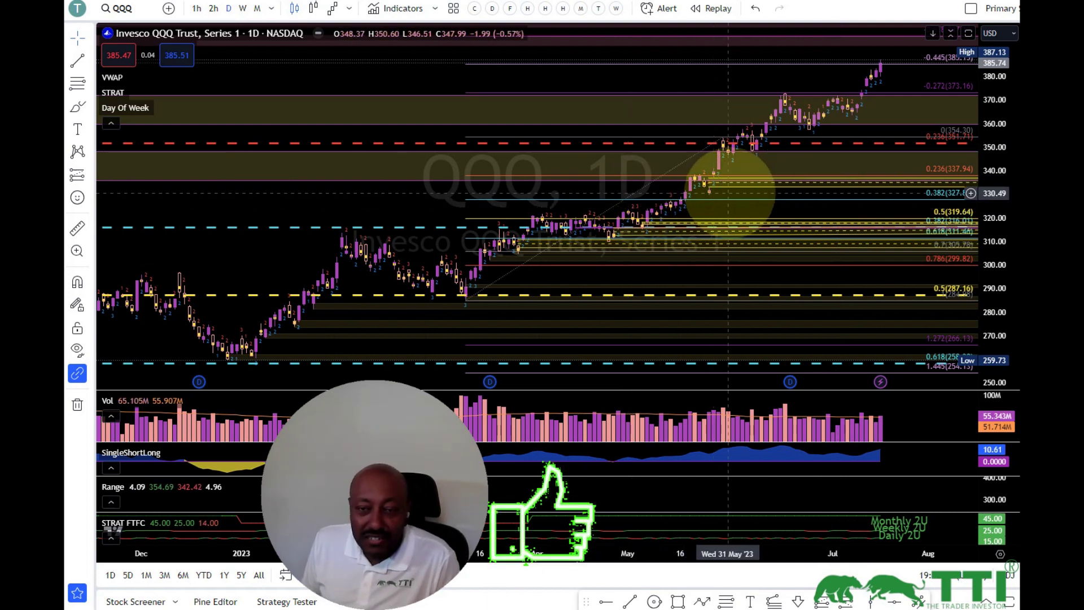
Examine QQQ's price trend on the daily, weekly and monthly timeframes.
scroll(728, 193, "up", 4)
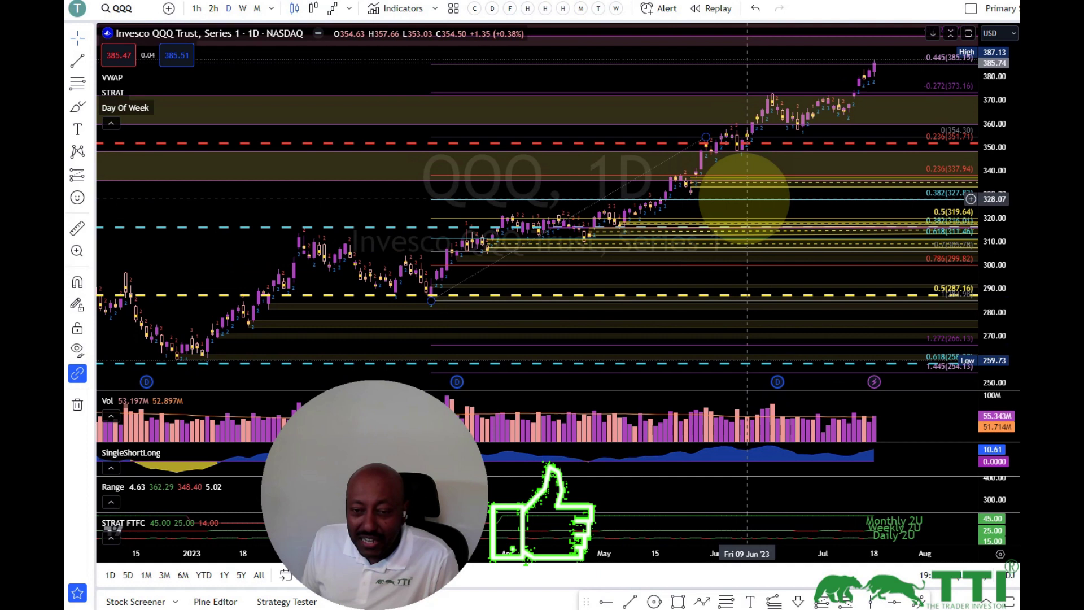
scroll(745, 198, "down", 3)
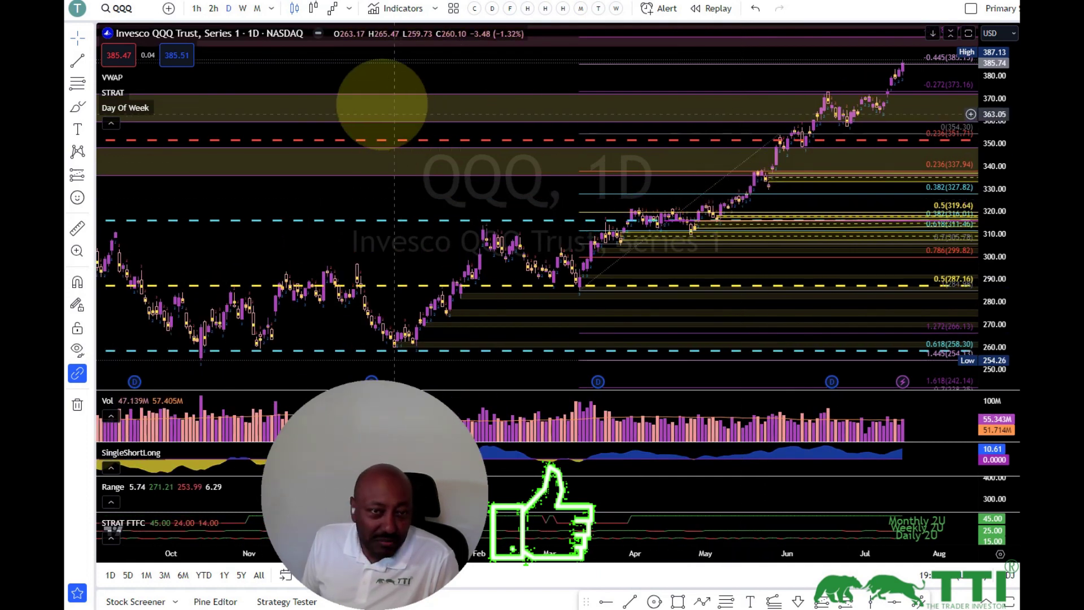
left_click(242, 7)
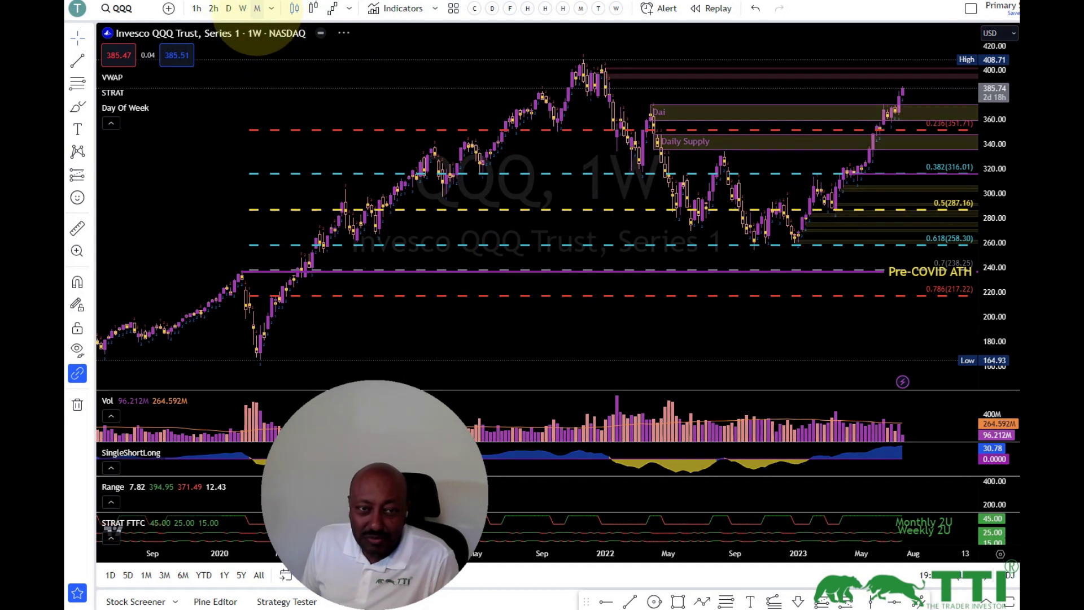
left_click(257, 8)
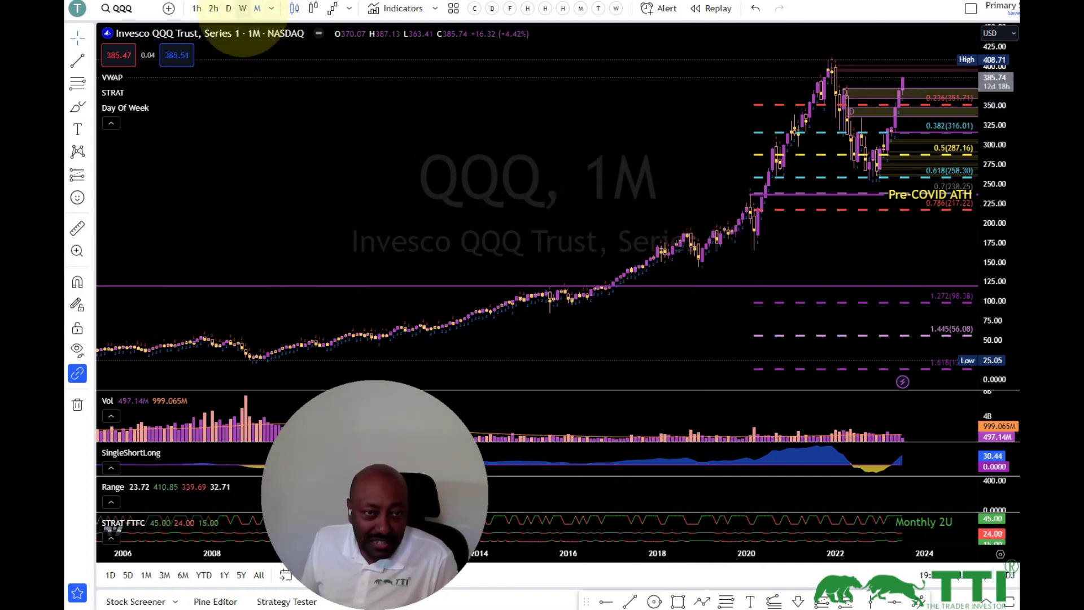
Set QQQ to the weekly timeframe and examine the price history since 2015 around the Pre-COVID ATH level.
left_click(243, 8)
scroll(385, 185, "down", 3)
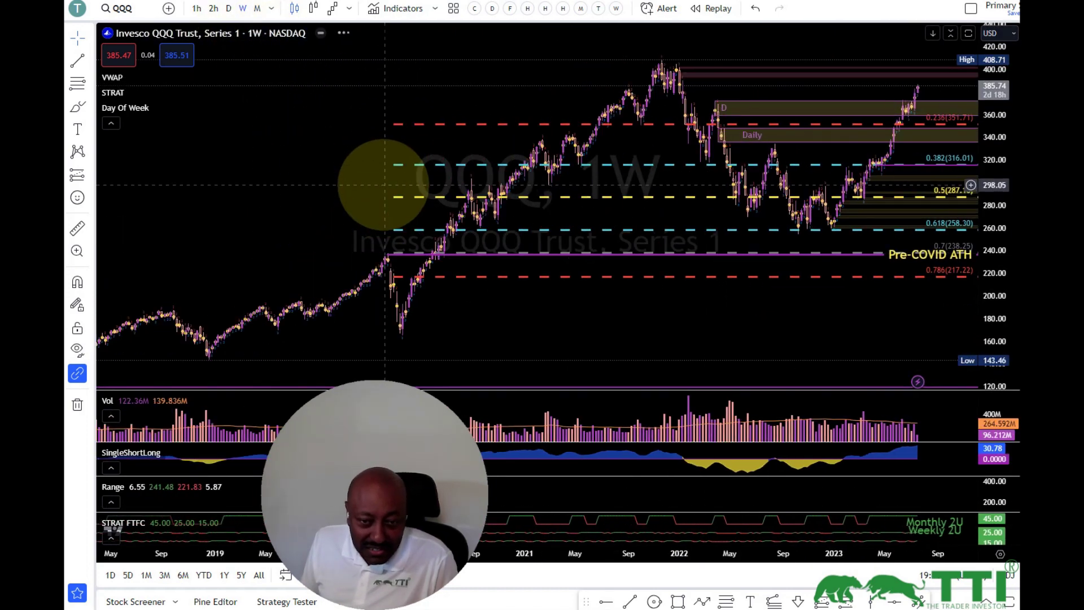
scroll(385, 185, "down", 8)
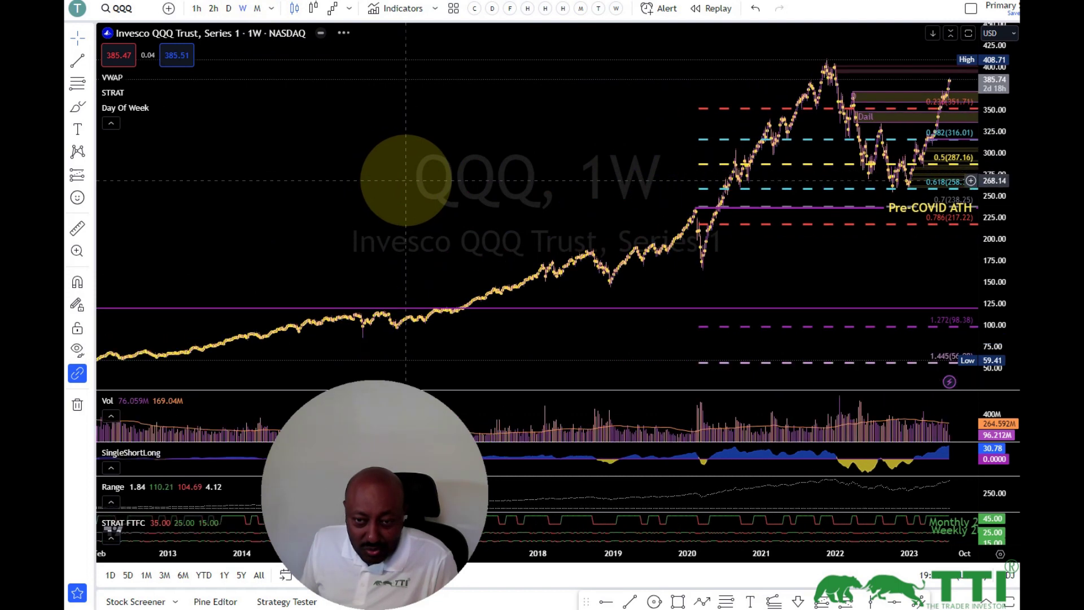
scroll(406, 181, "up", 3)
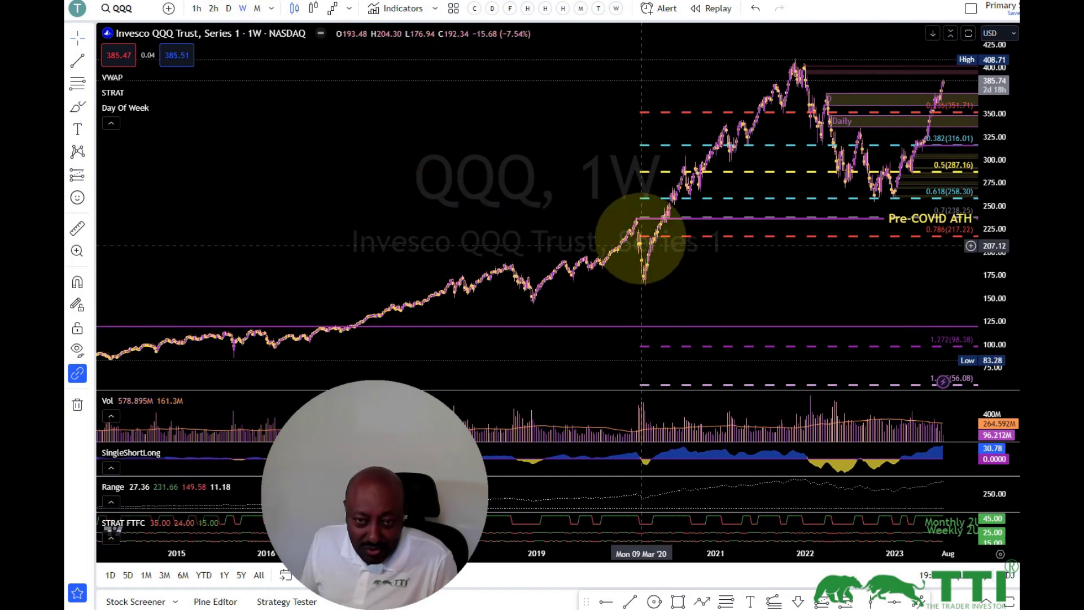
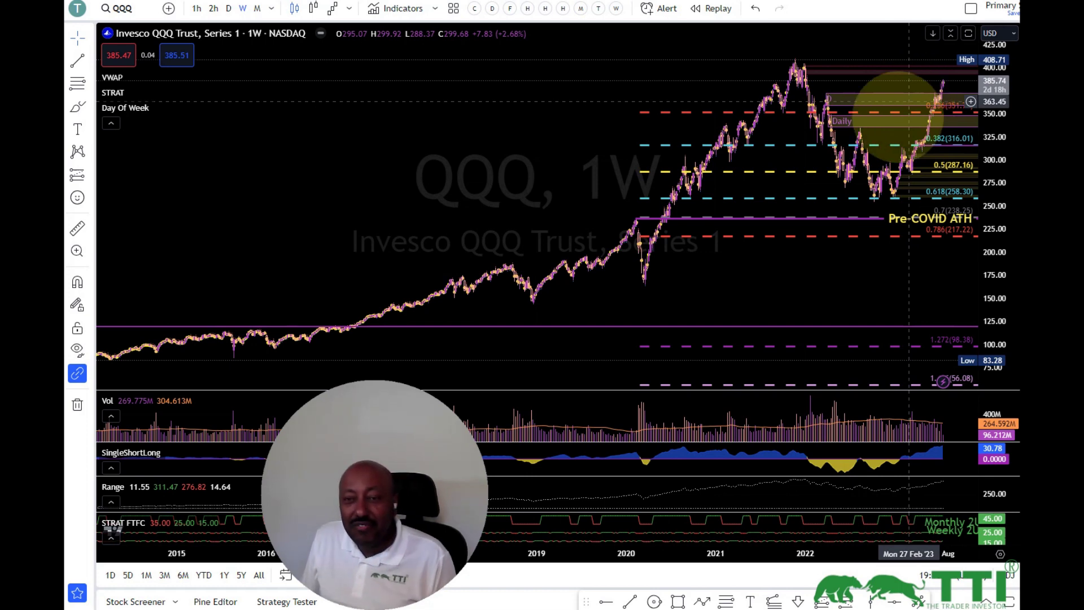
Draw a large circle around the late-2022 bottoming area on the weekly chart, centred at about 301, and delete it.
scroll(863, 203, "up", 5)
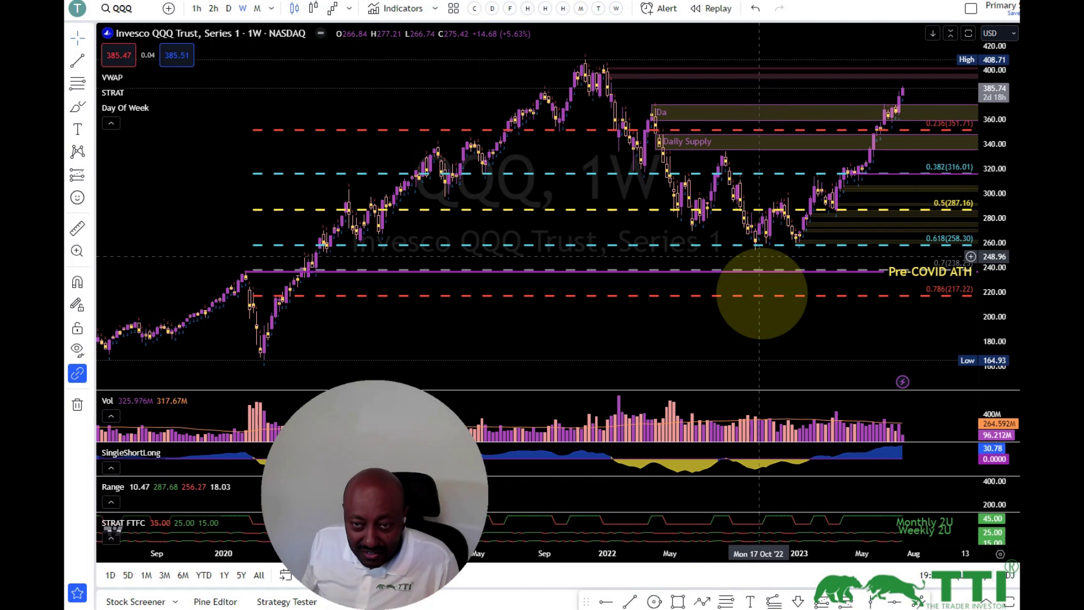
left_click(655, 599)
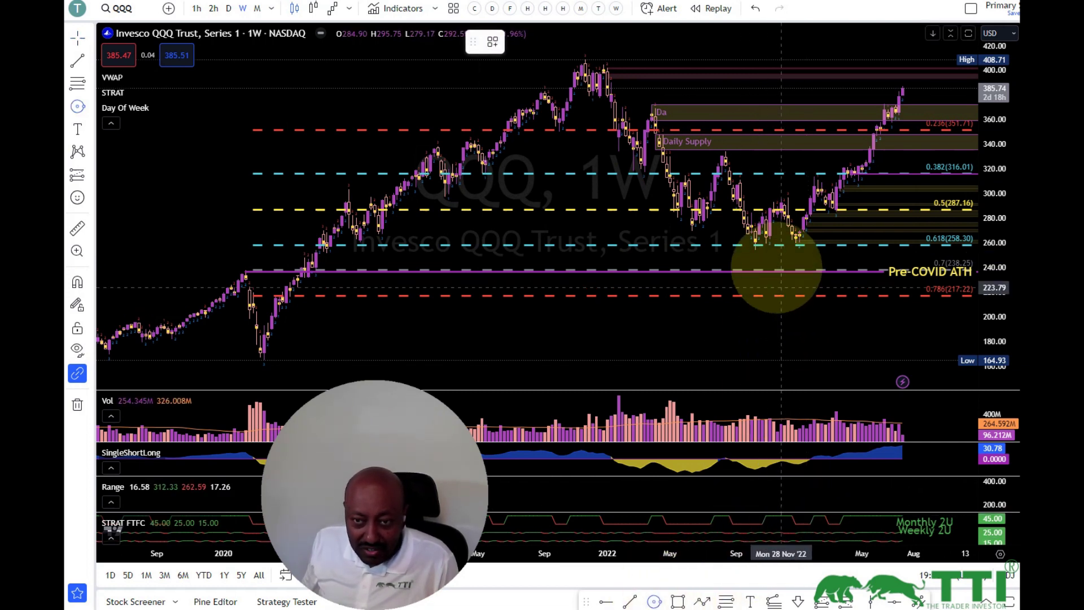
left_click(774, 192)
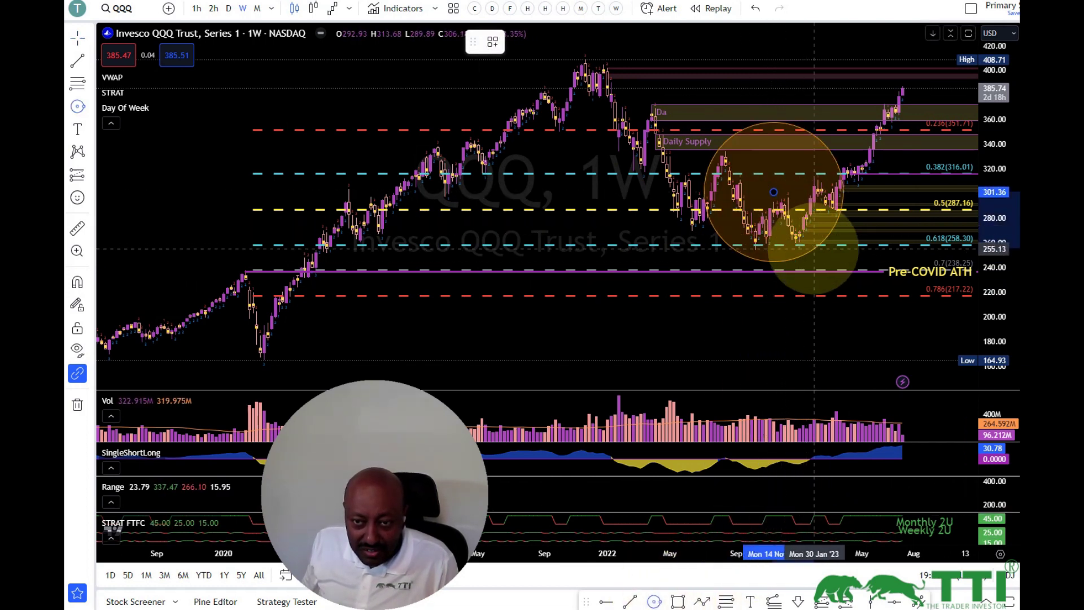
left_click(821, 249)
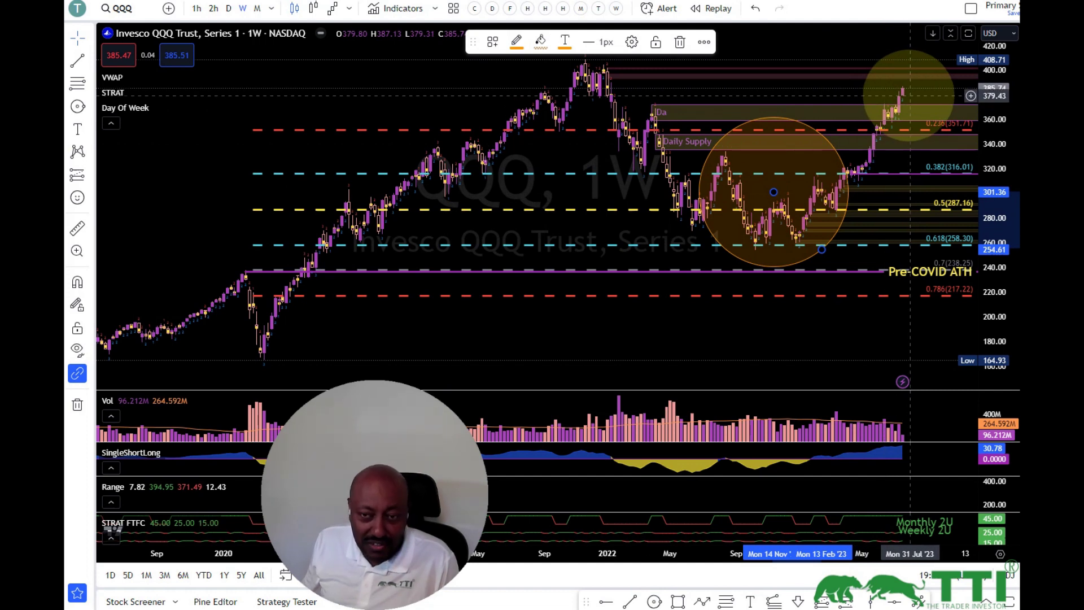
left_click(682, 43)
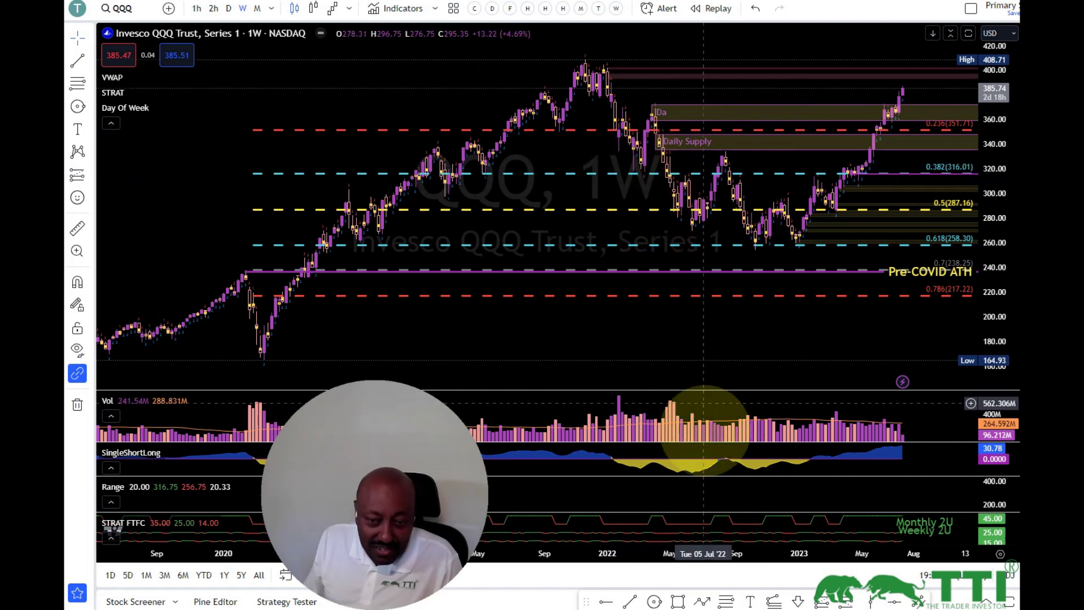
Draw small circles around three 2022 swing lows on the weekly chart, centred at about 319, 277 and 262.
left_click(655, 599)
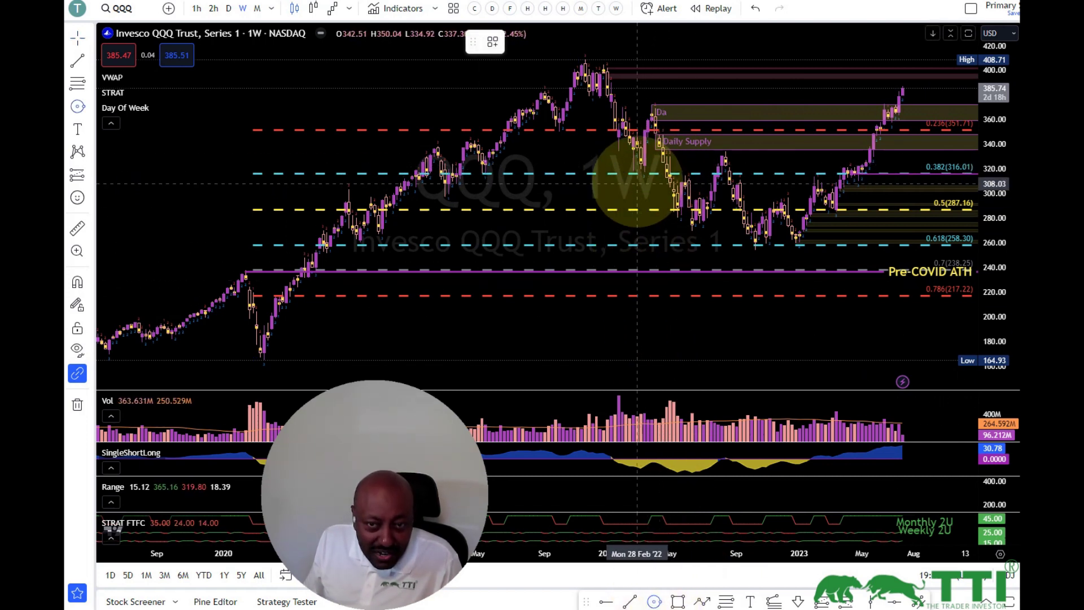
left_click_drag(641, 170, 648, 179)
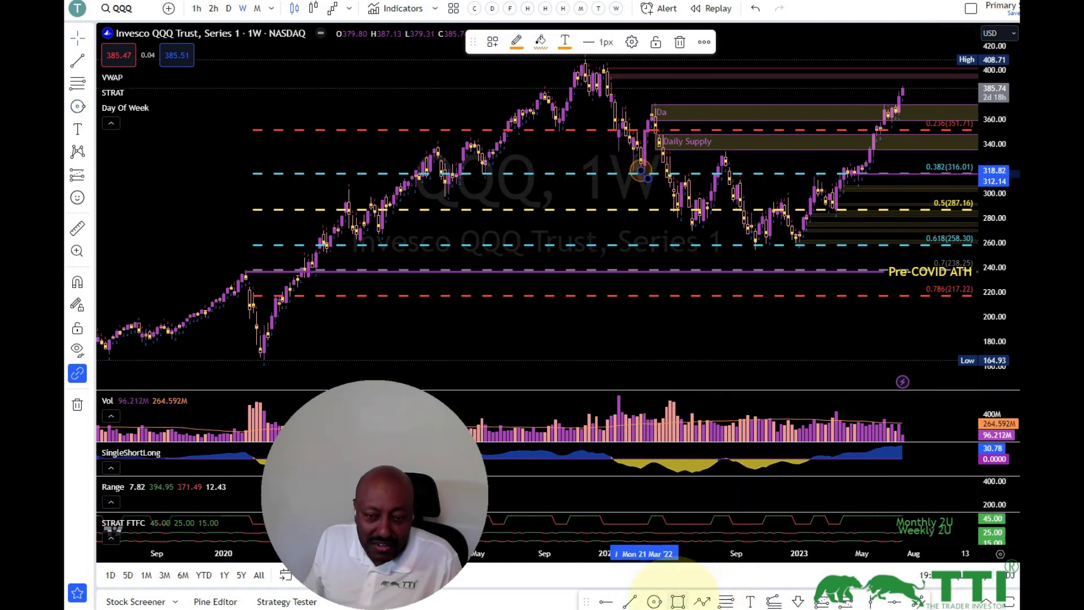
left_click(655, 600)
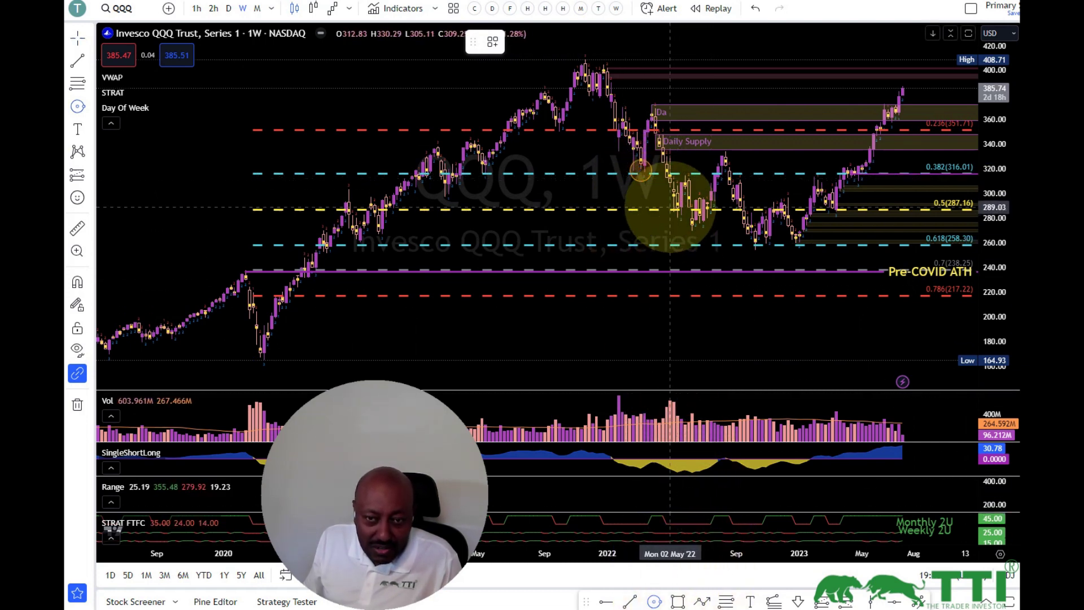
left_click_drag(670, 206, 682, 218)
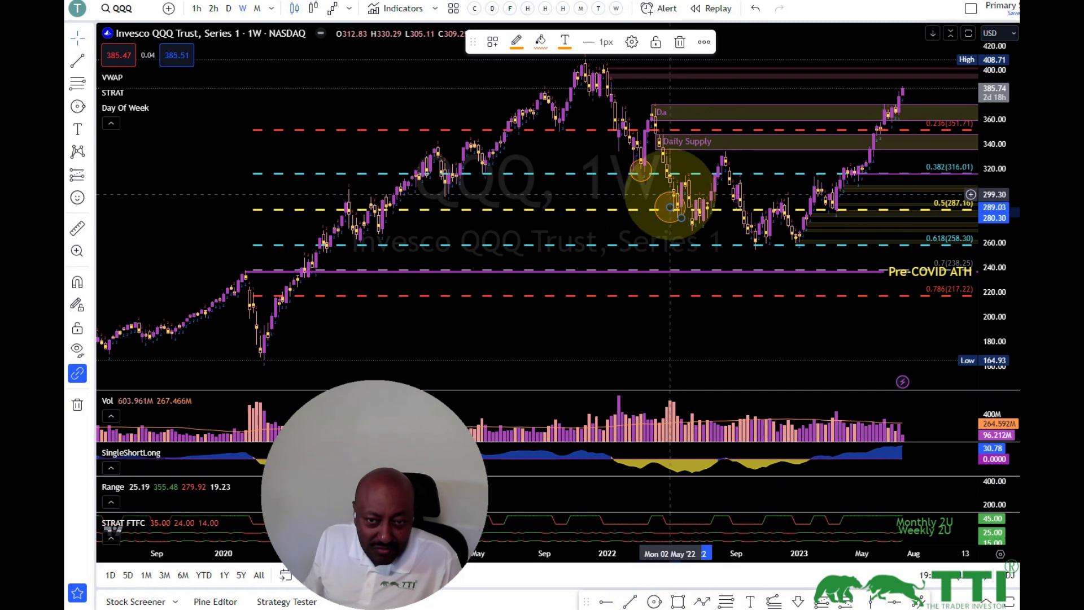
mouse_move(663, 193)
left_mouse_down()
mouse_move(689, 217)
mouse_move(674, 202)
left_mouse_up()
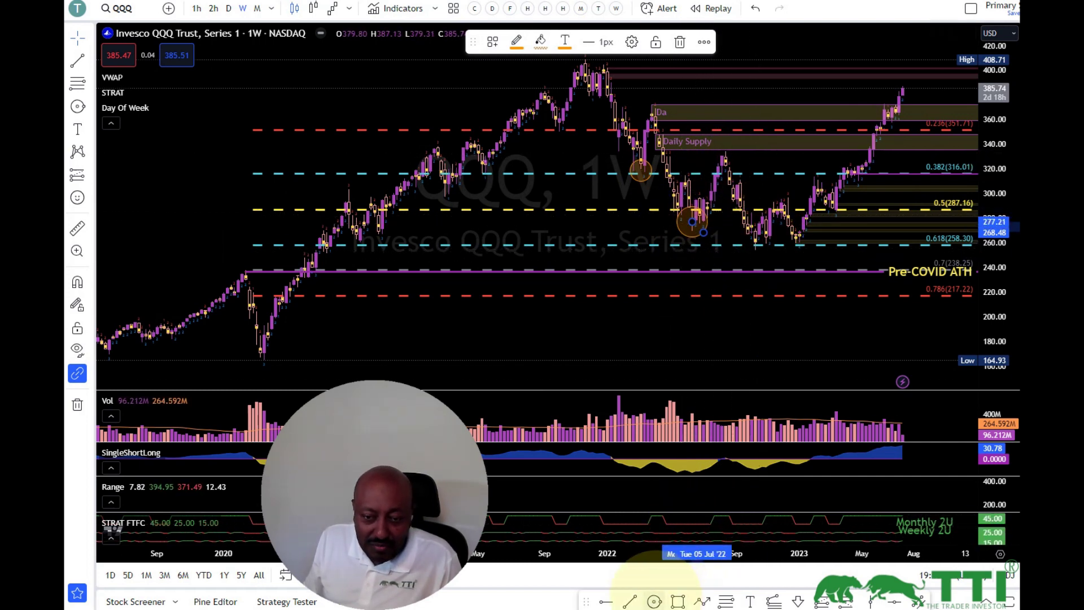
left_click(655, 601)
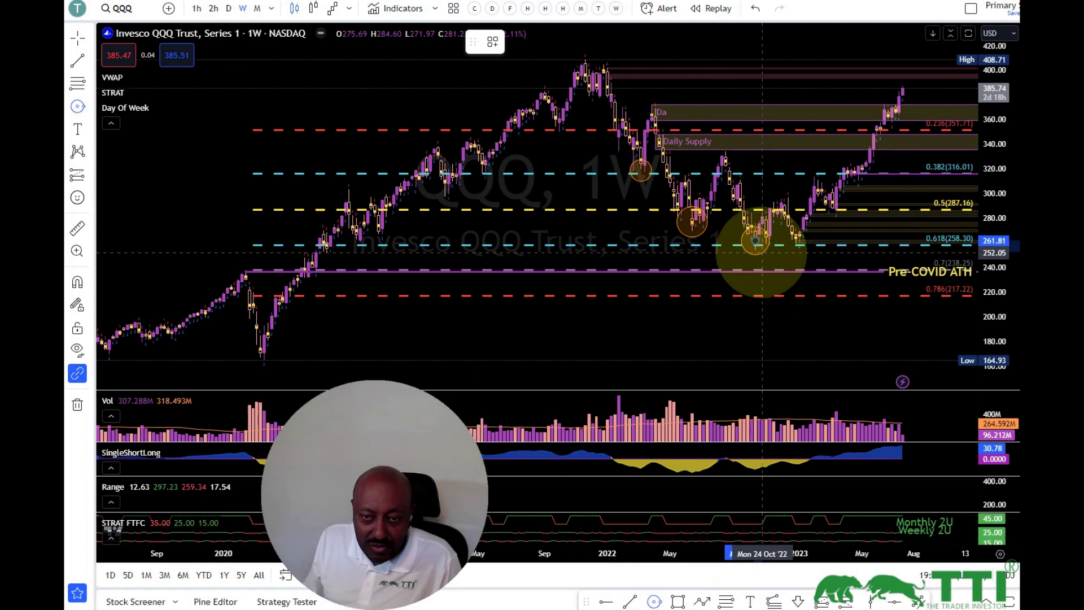
left_click_drag(755, 241, 762, 253)
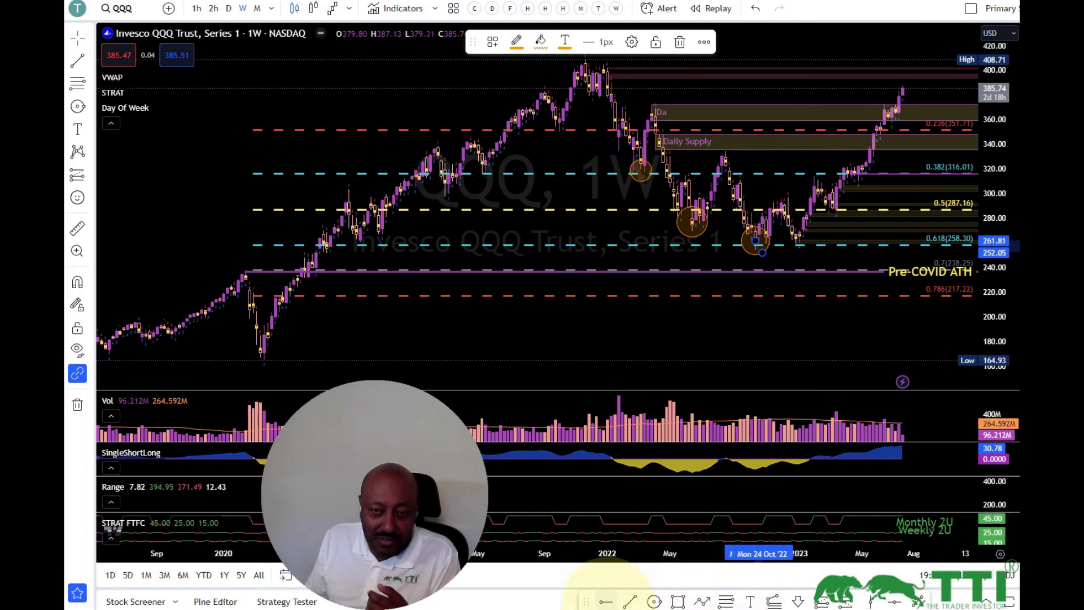
Place a horizontal ray at 296.73 above the late-2022 highs, raise it to 312.66 at the early-2023 high, and delete it.
left_click(778, 239)
left_click(788, 198)
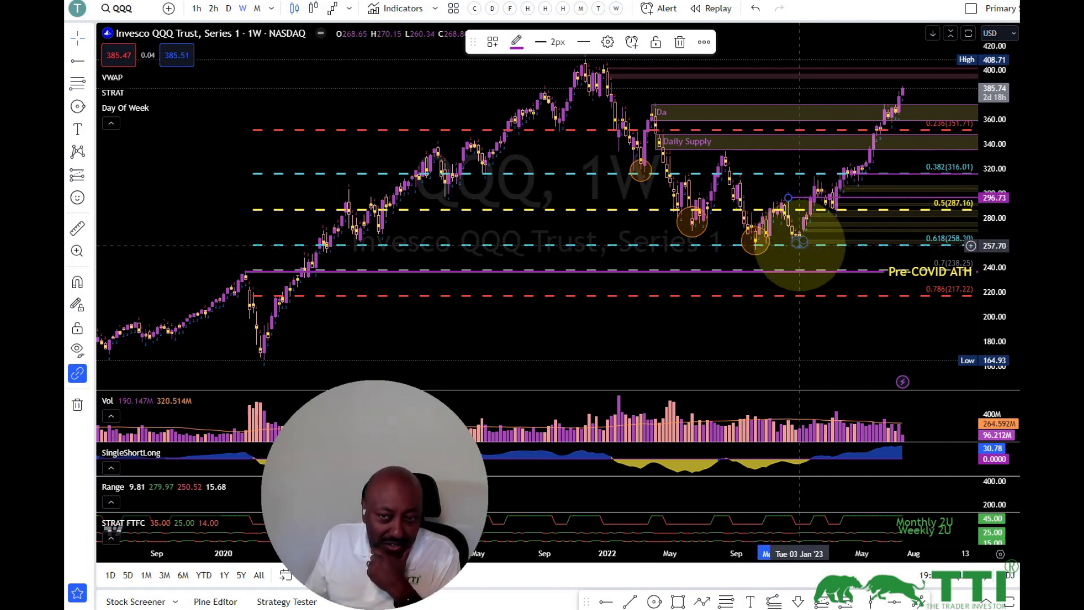
left_click(788, 198)
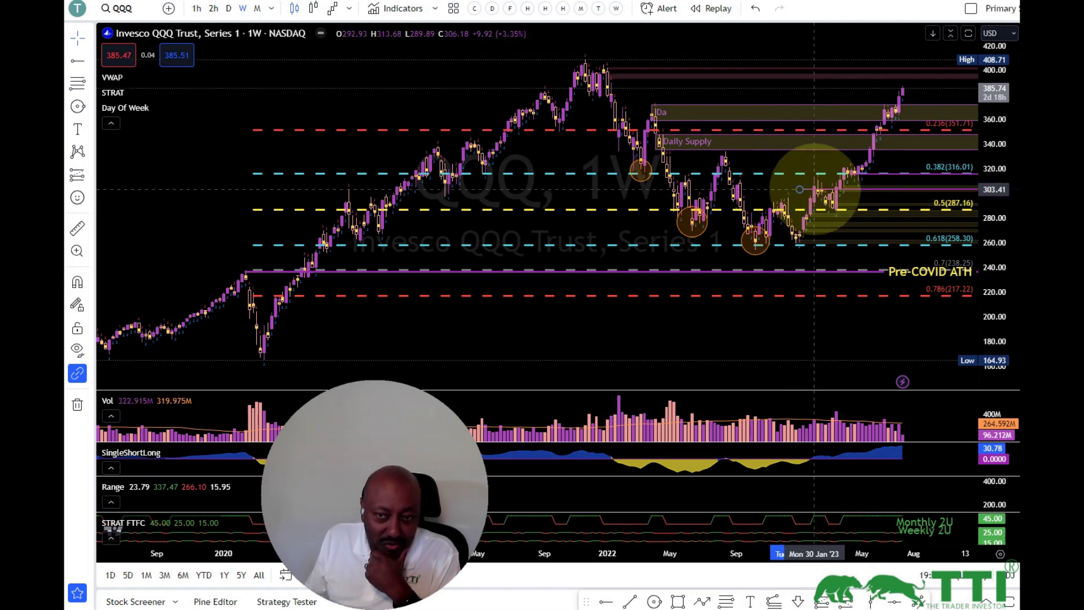
left_click(832, 178)
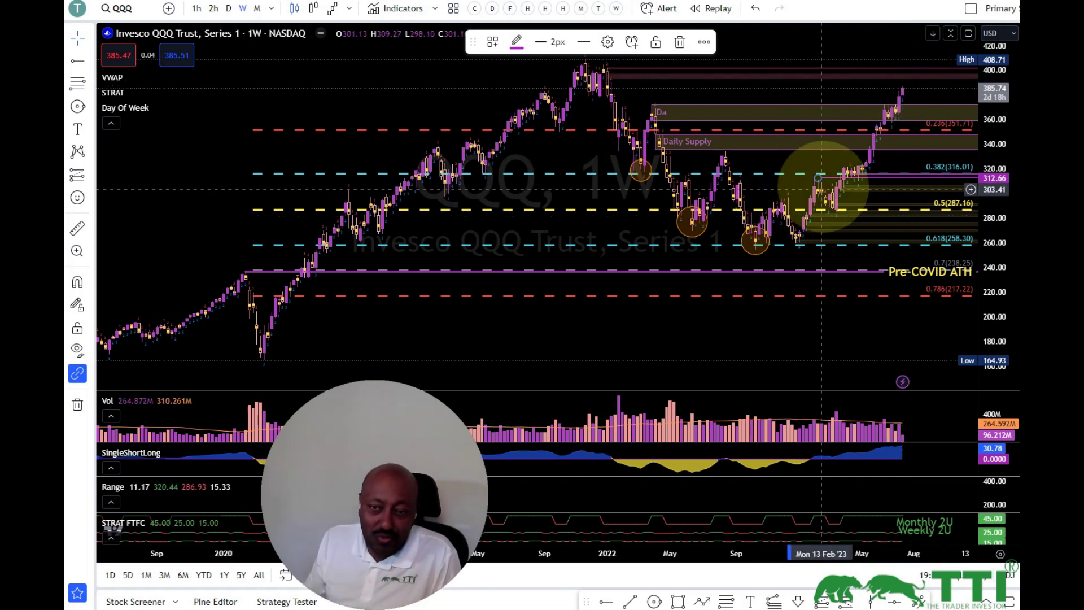
left_click(672, 57)
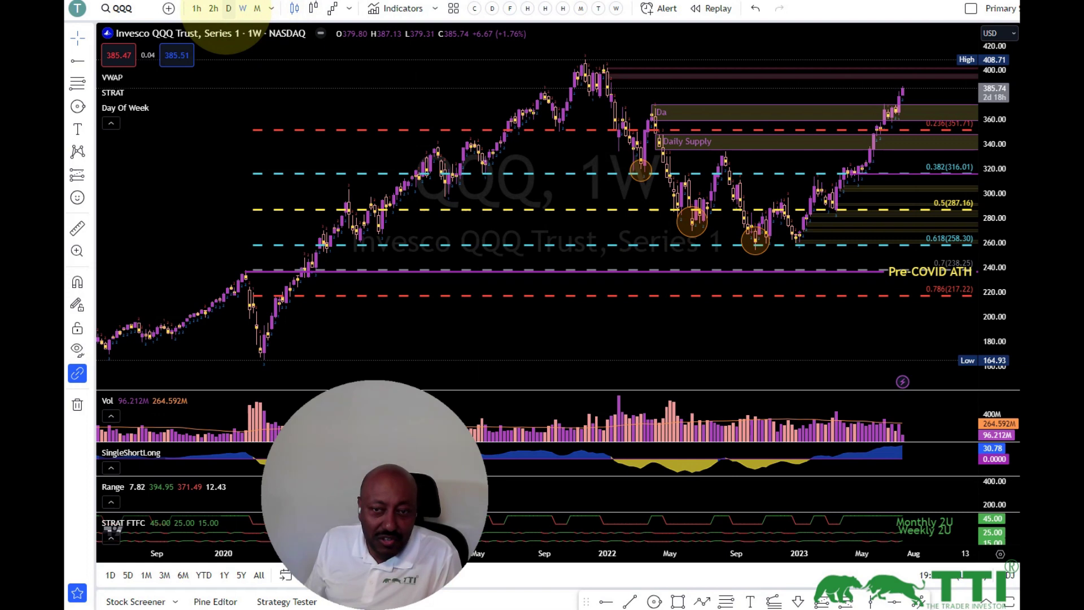
Set QQQ to the daily timeframe and examine the move from the circled 2022 lows through the 2023 rally.
left_click(229, 7)
scroll(579, 181, "down", 8)
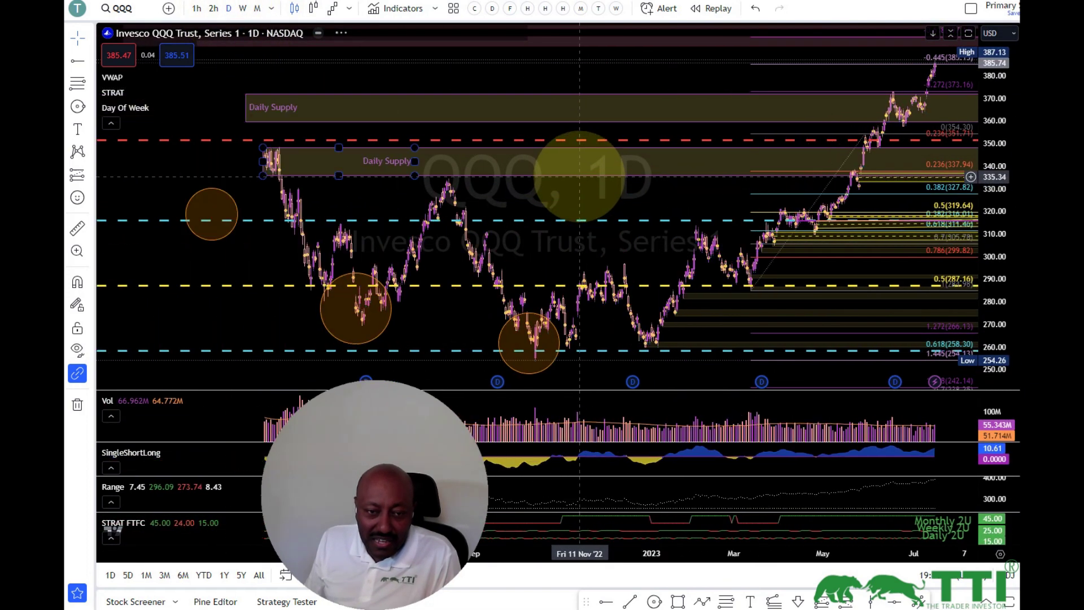
scroll(579, 177, "down", 5)
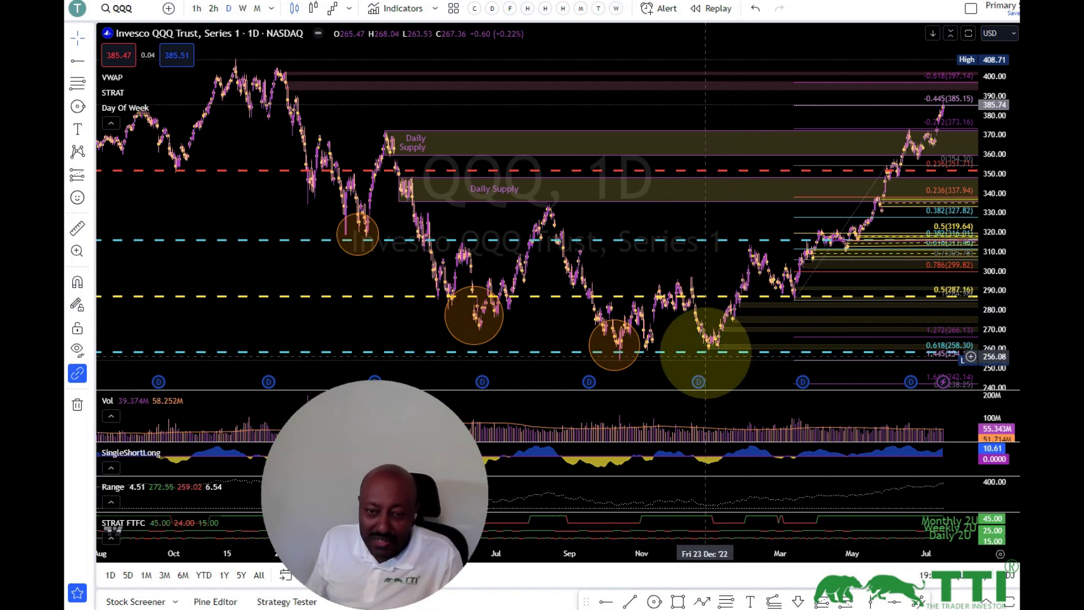
scroll(712, 339, "up", 5)
scroll(734, 265, "down", 1)
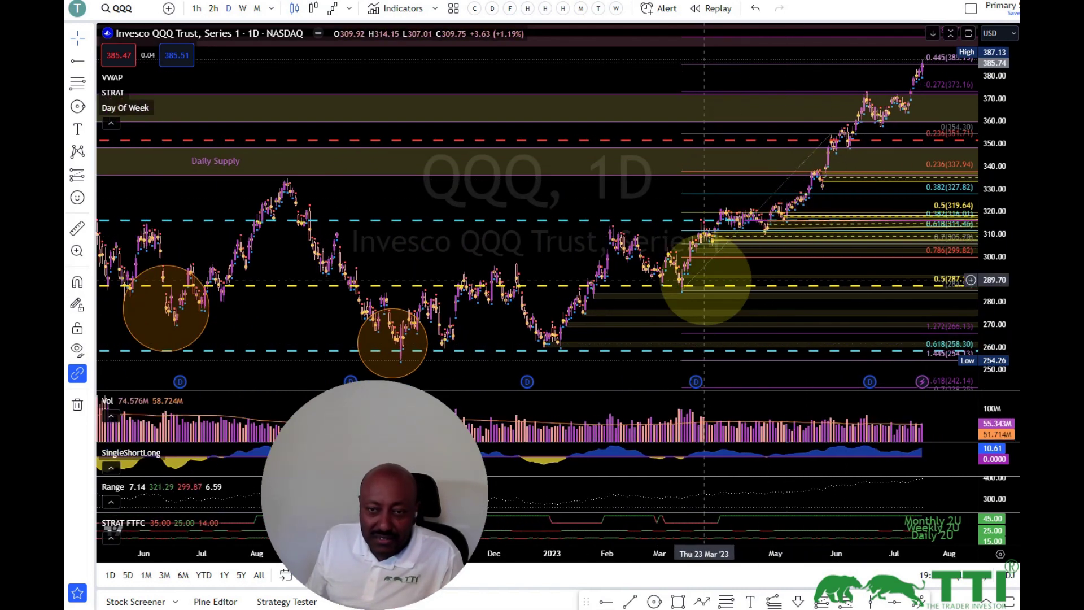
scroll(619, 235, "down", 1)
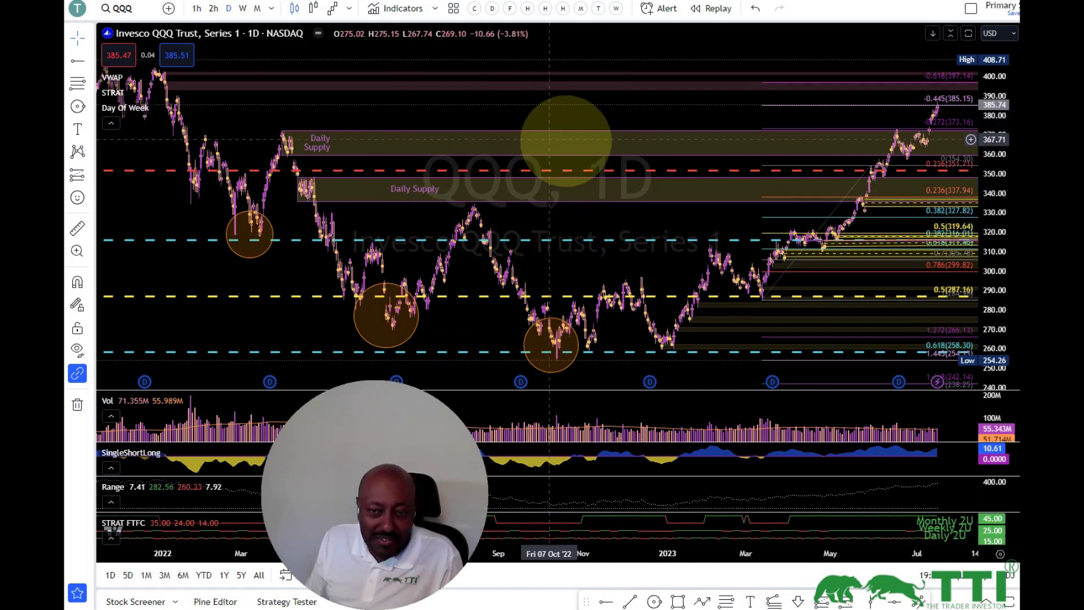
scroll(655, 195, "up", 2)
scroll(663, 196, "up", 3)
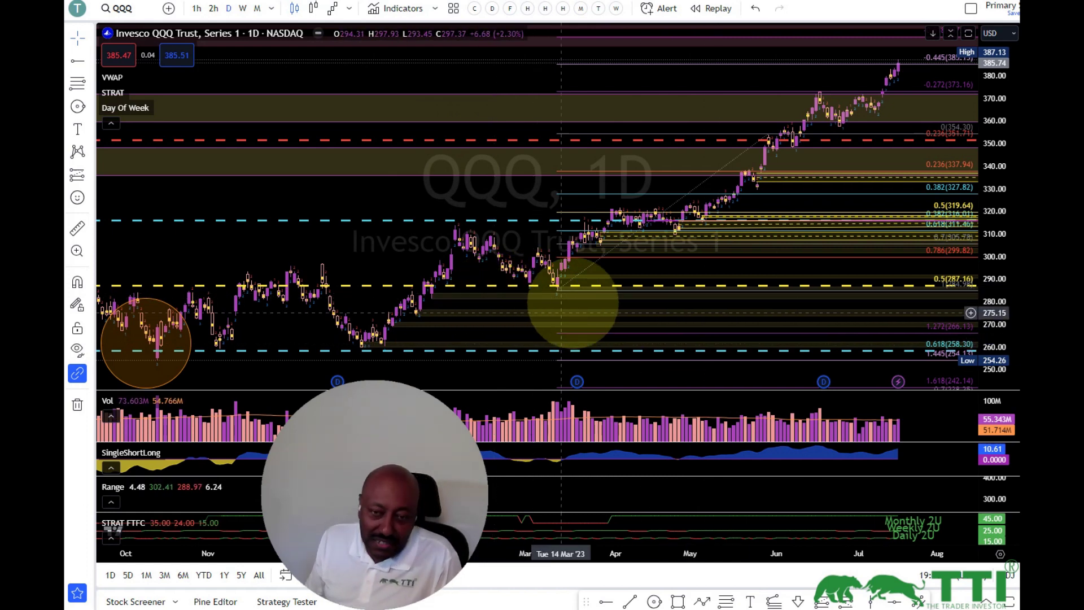
scroll(608, 304, "up", 2)
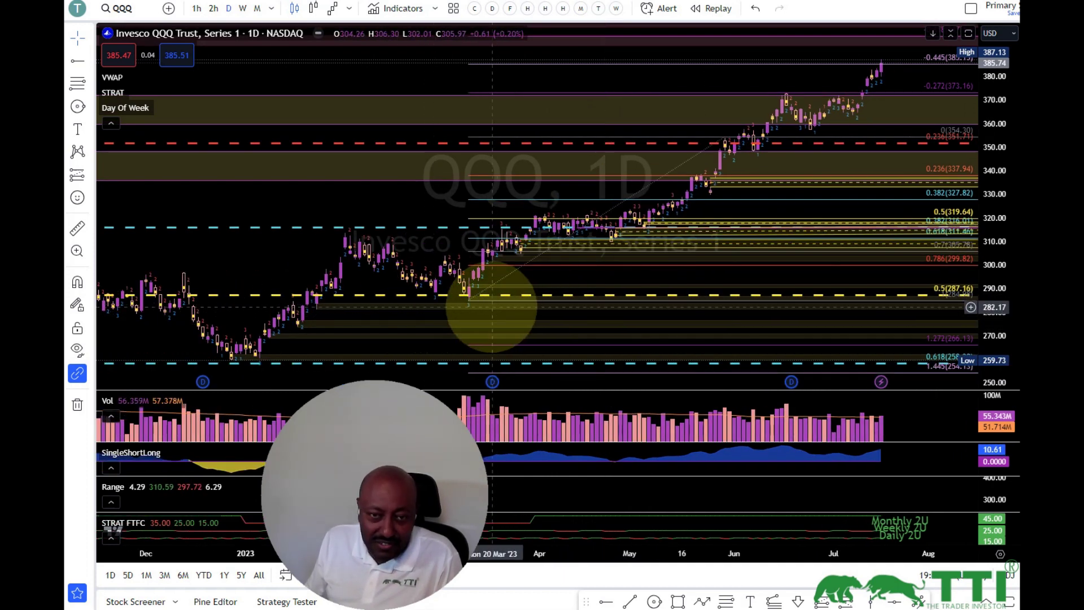
Move the existing Fibonacci retracement's upper anchor to the 16 June 2023 high at 372.97.
scroll(491, 307, "up", 2)
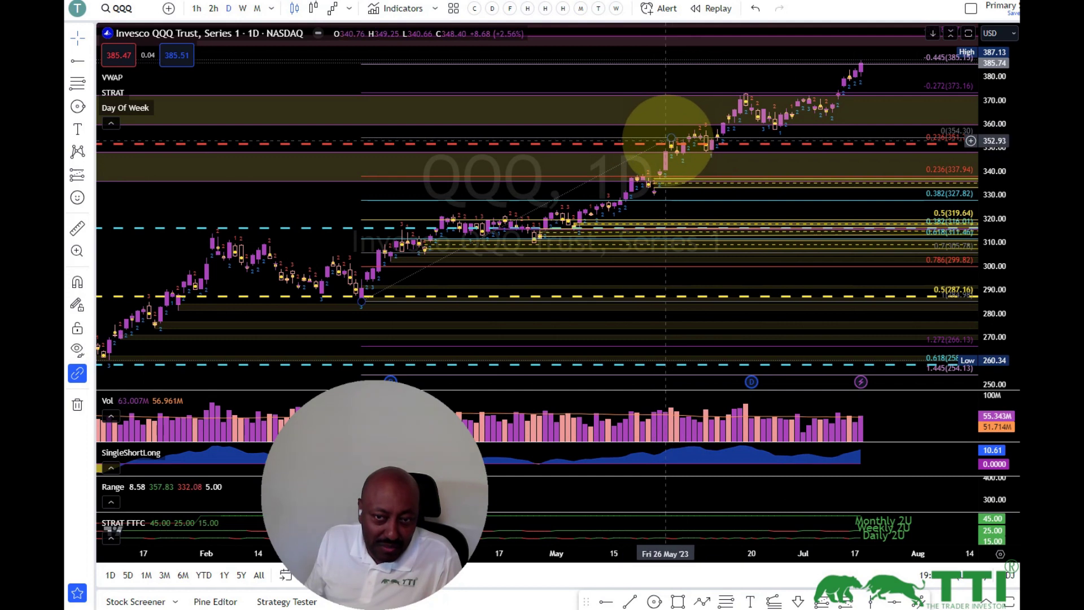
left_click(746, 93)
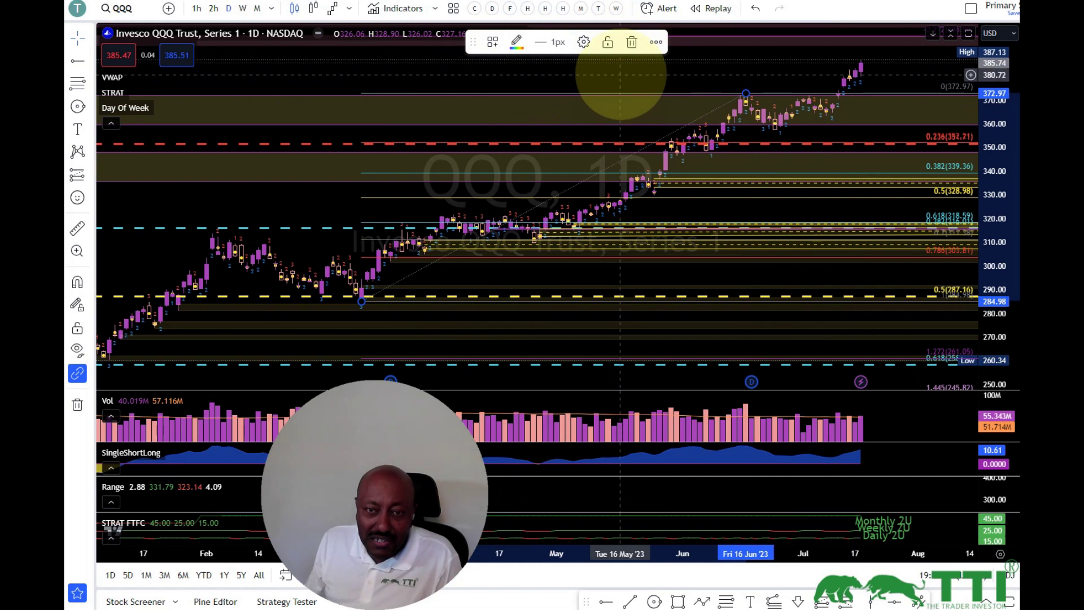
left_click(574, 96)
Draw a Fibonacci retracement on QQQ's daily chart from the August 2022 high at 337.77 down to the October 2022 low at 255.11.
scroll(573, 99, "down", 3)
scroll(573, 97, "down", 4)
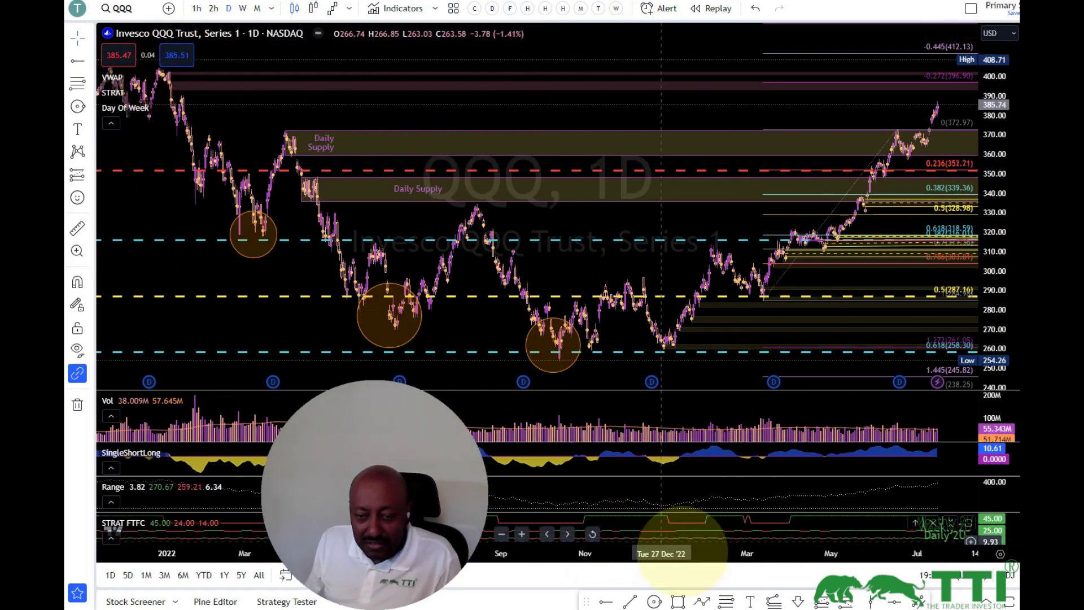
left_click(726, 600)
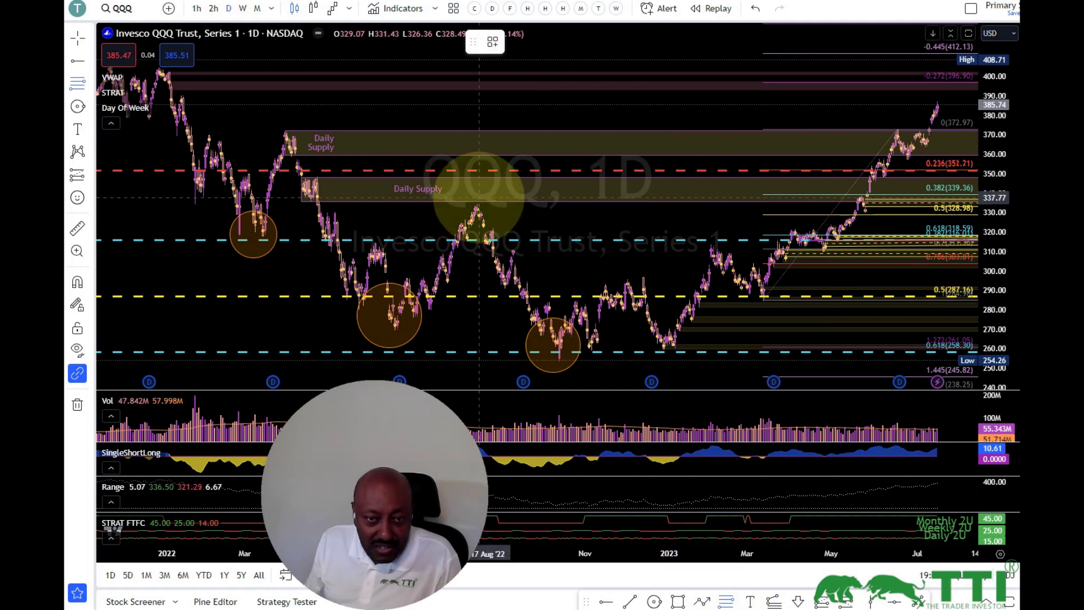
left_click(479, 198)
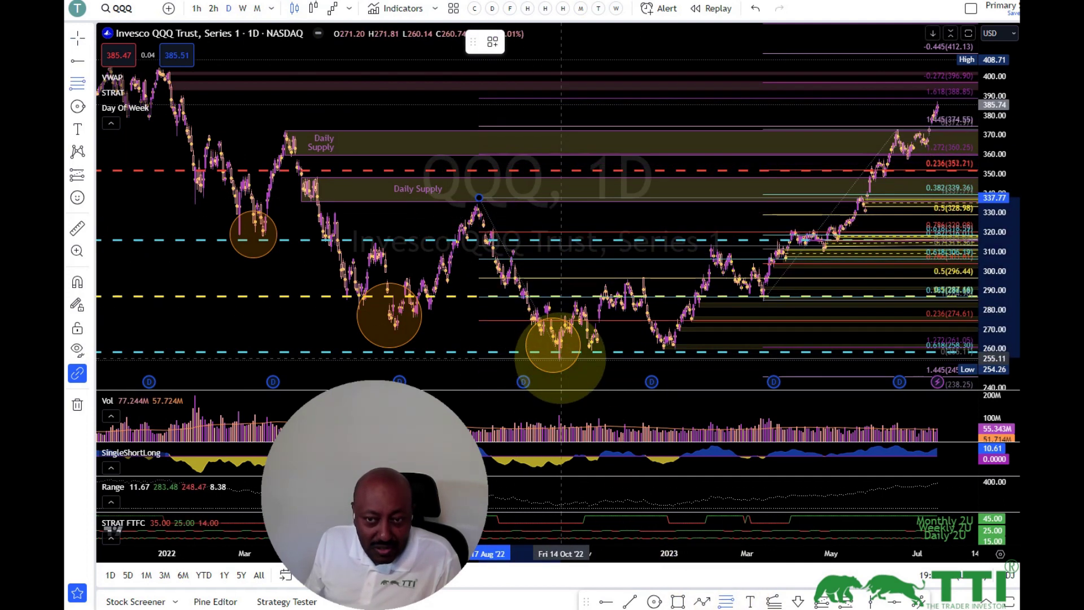
left_click(561, 357)
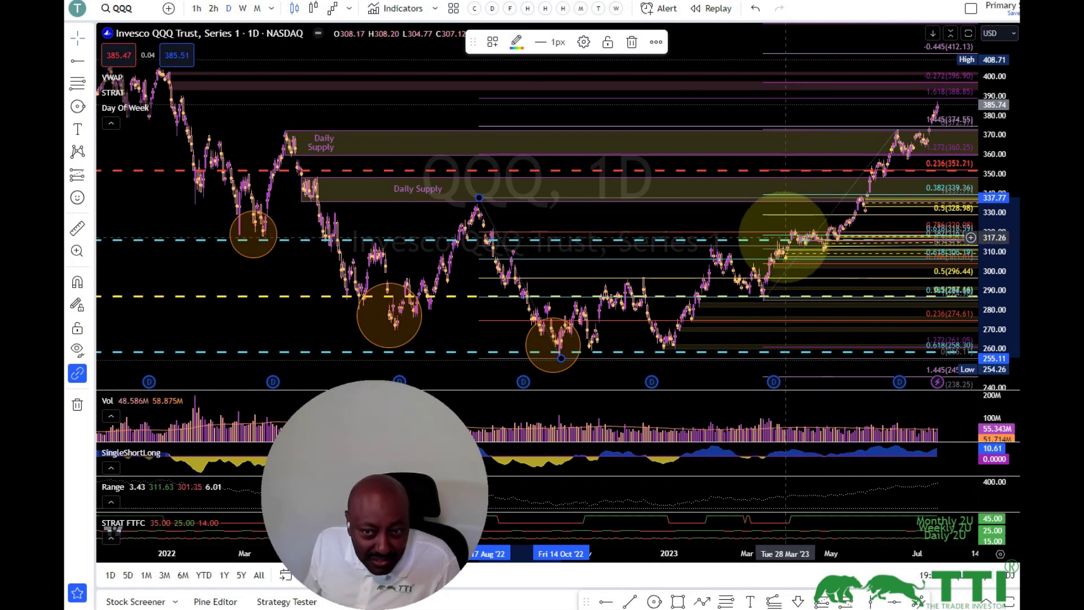
Compare QQQ's 2023 rally with the levels of the August–October 2022 retracement, and delete that retracement.
scroll(791, 231, "up", 5)
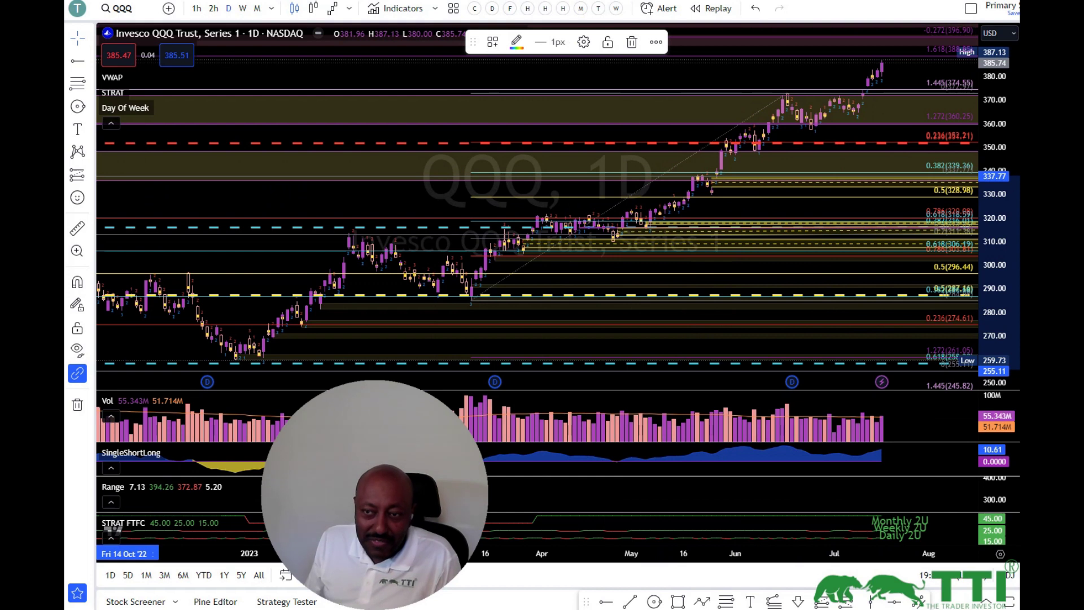
scroll(401, 224, "down", 4)
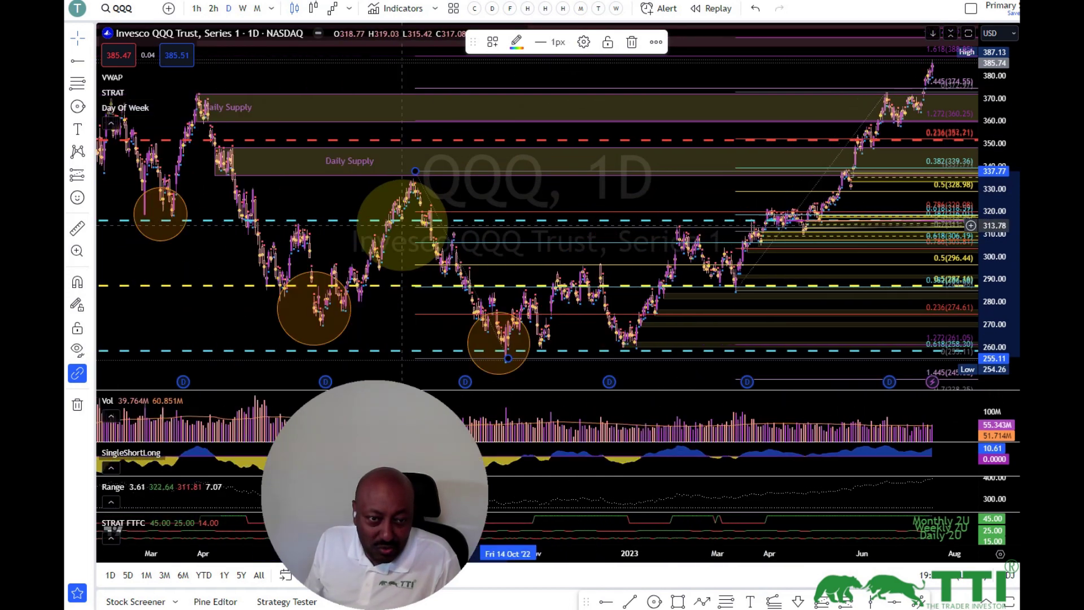
scroll(402, 225, "down", 2)
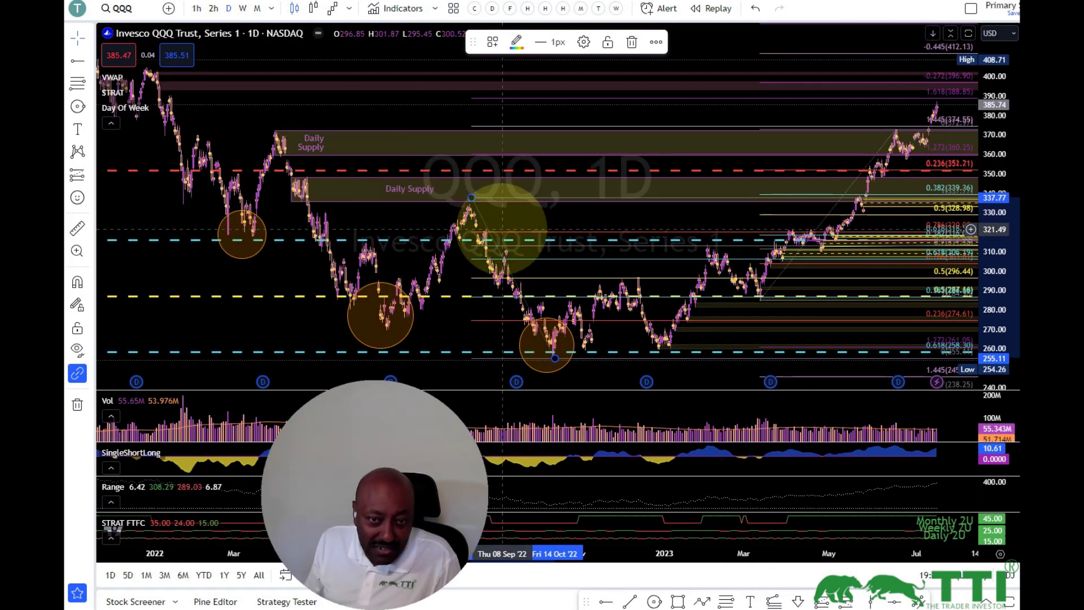
key("Delete")
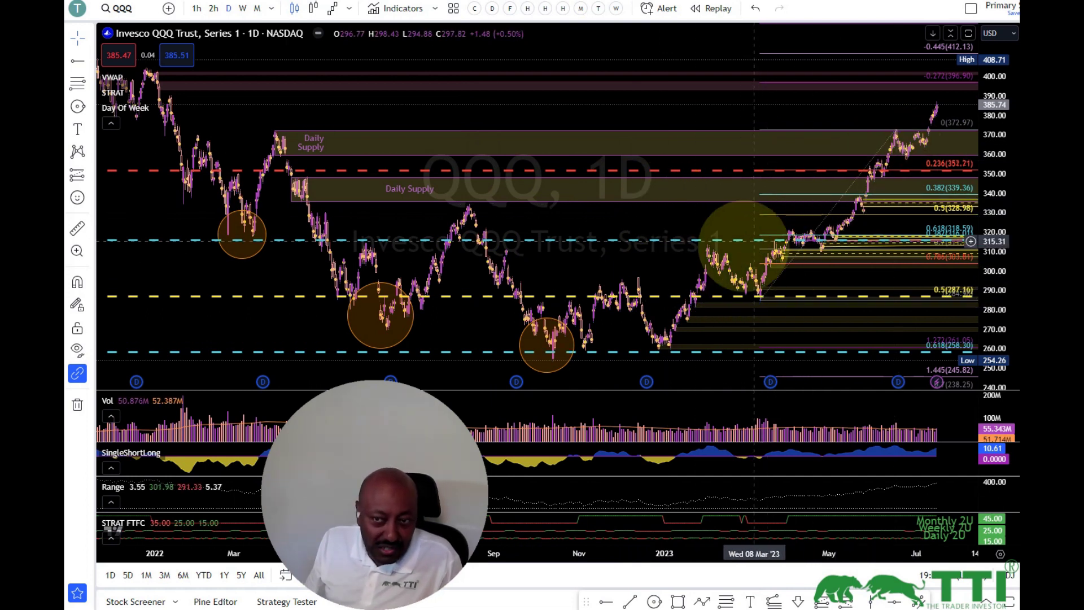
Switch the daily chart to SPY and examine its price action from 2022 into mid-2023.
scroll(754, 241, "up", 5)
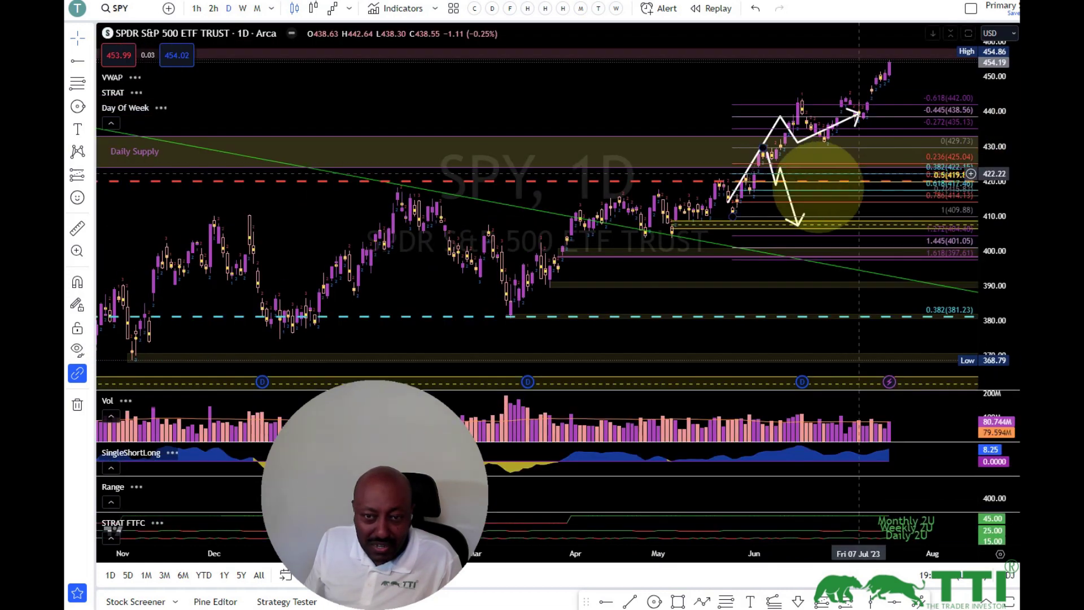
scroll(712, 204, "down", 3)
scroll(712, 204, "down", 3)
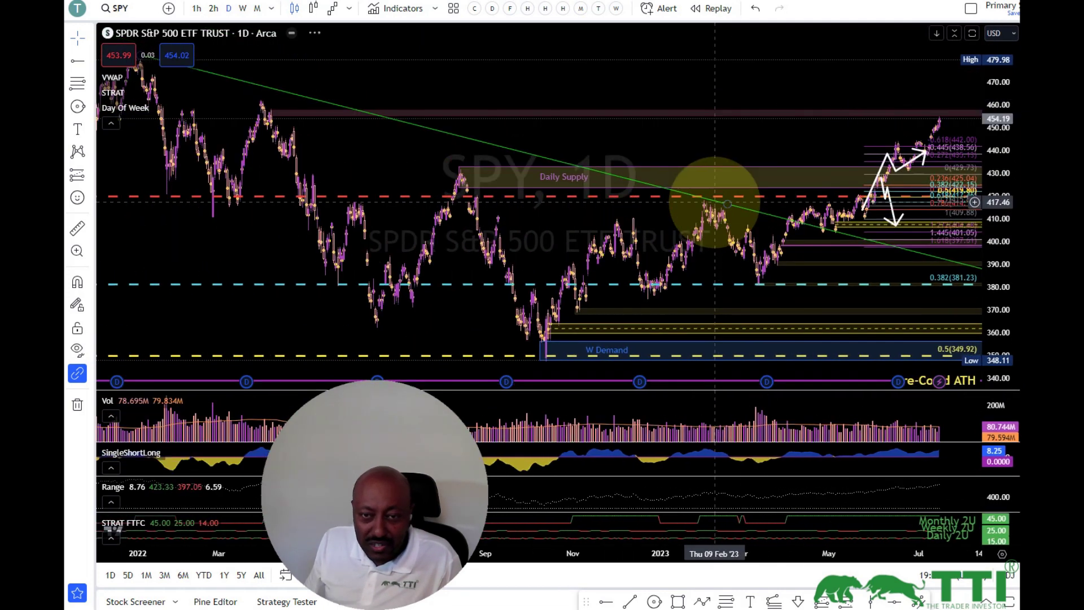
Draw a Fibonacci retracement from SPY's August 2022 high at 433.30 to the October 2022 low at 348.83, and delete it after checking the rally.
key("alt+j")
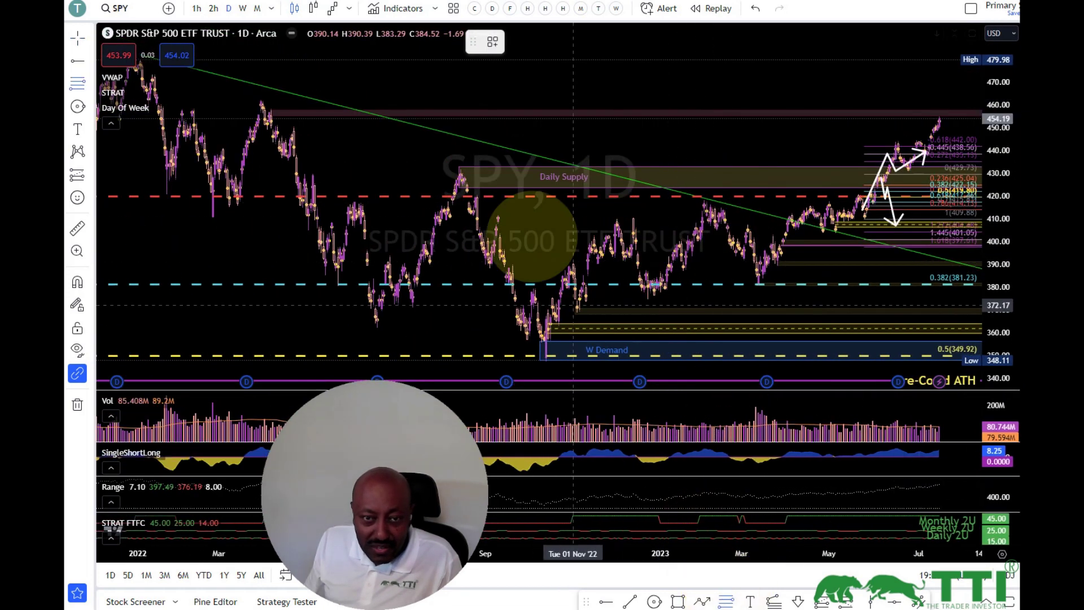
left_click(458, 167)
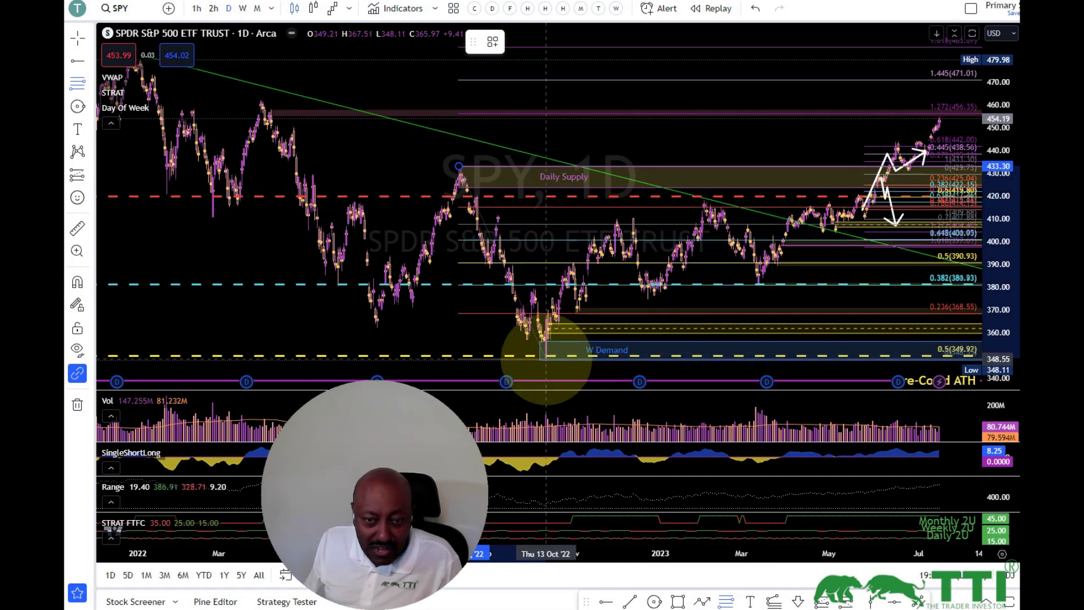
left_click(551, 357)
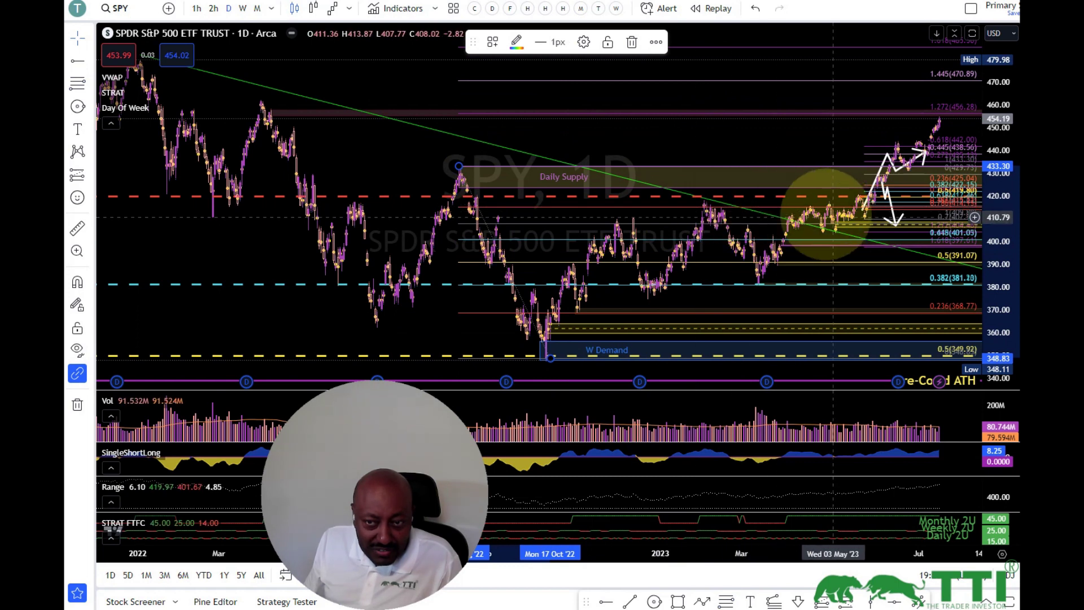
scroll(781, 228, "up", 3)
scroll(781, 228, "up", 3)
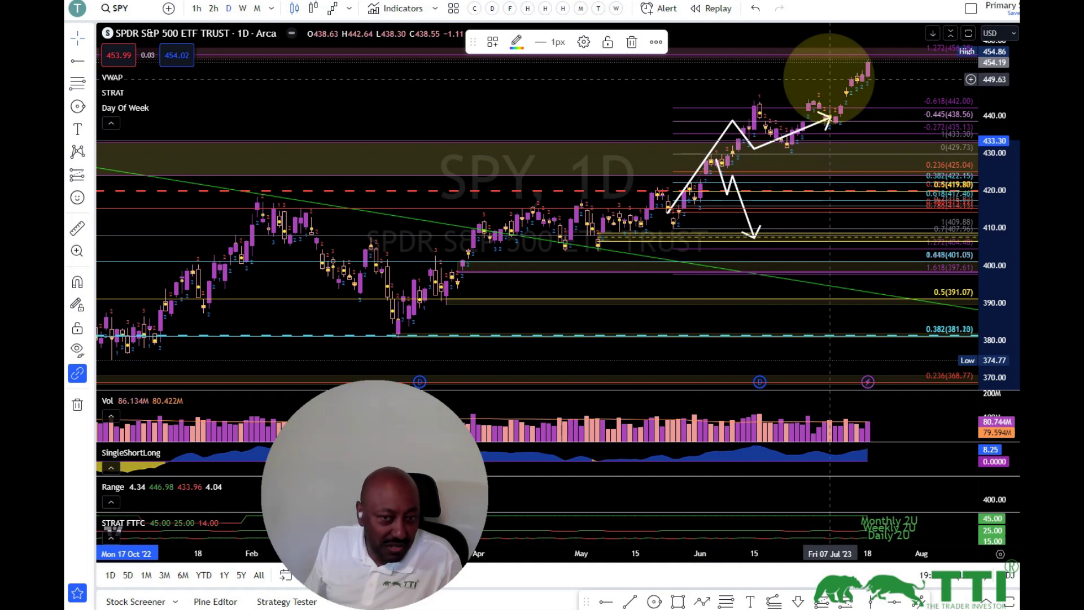
left_click(632, 42)
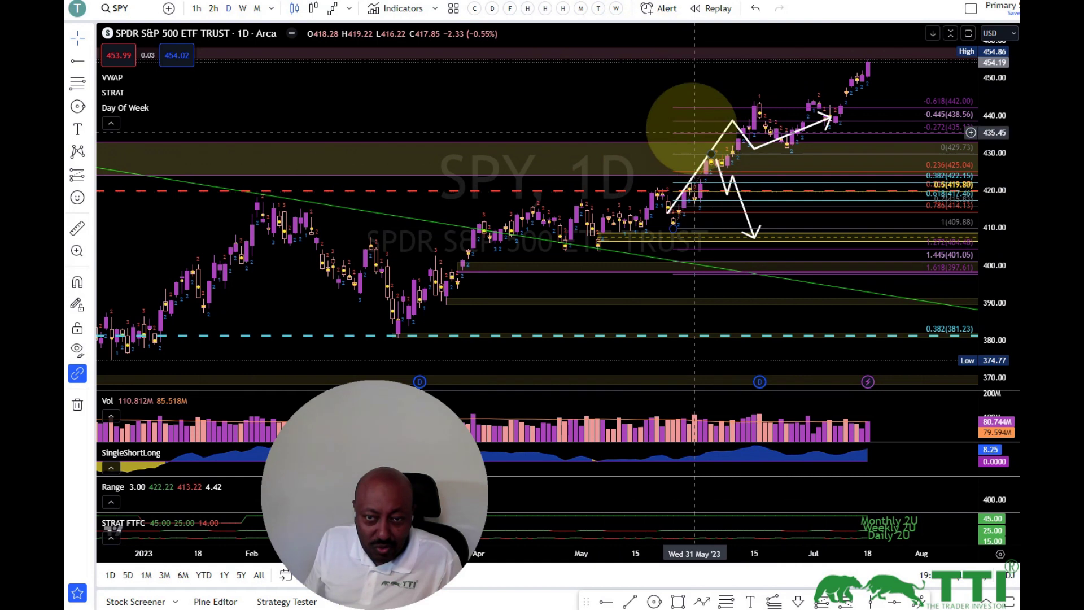
Move SPY's remaining retracement's upper anchor to the 15 June 2023 high at 445.07 and delete both white projection arrows.
left_click_drag(711, 153, 755, 96)
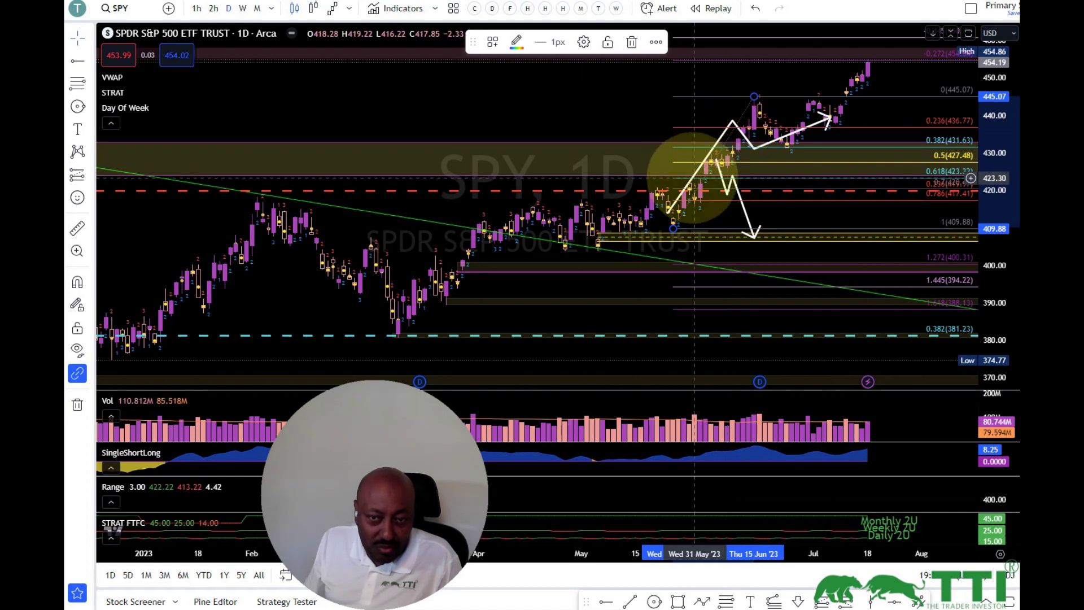
left_click(695, 181)
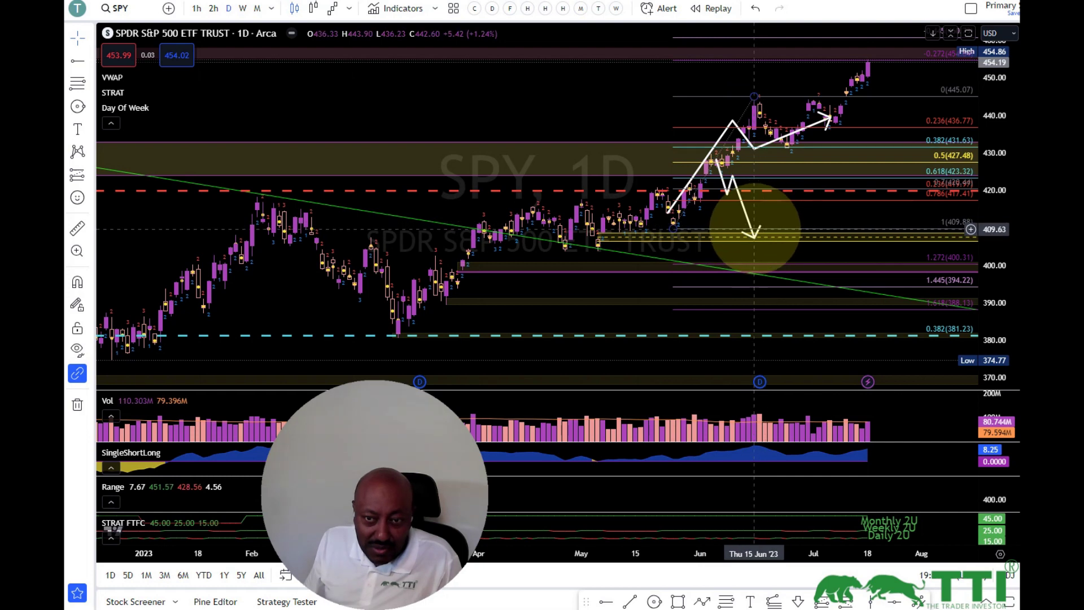
left_click(750, 230)
key("Delete")
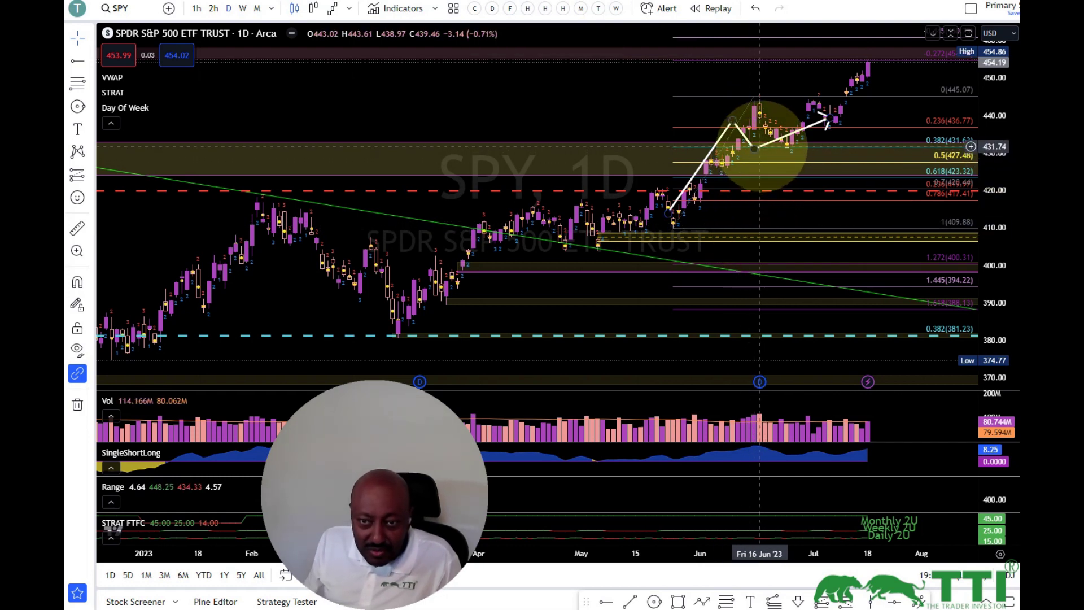
left_click(760, 146)
key("Delete")
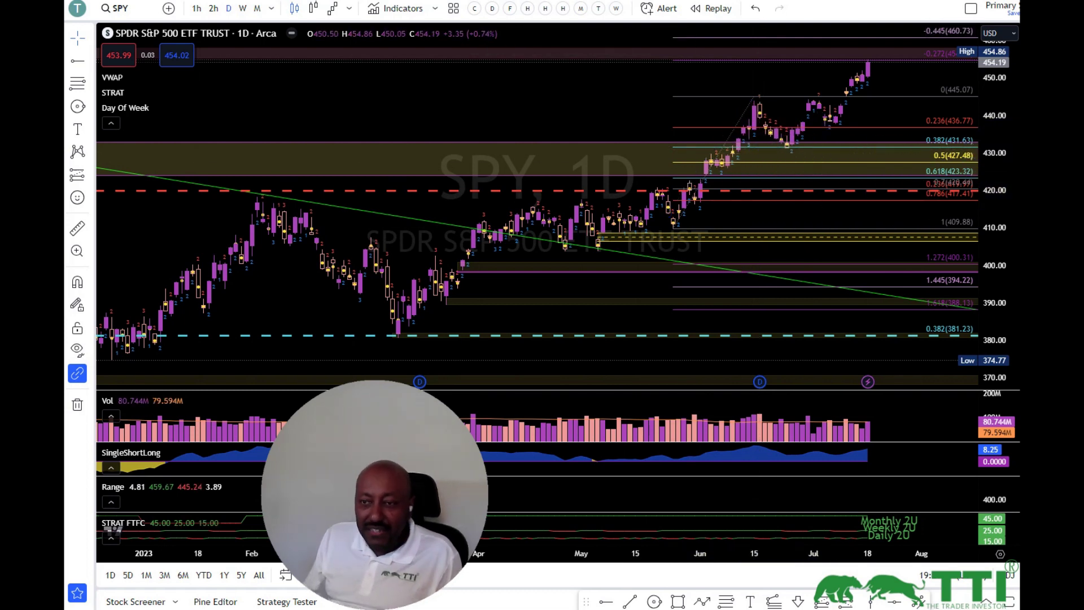
Return the chart to QQQ and set it to the weekly timeframe.
key("Down")
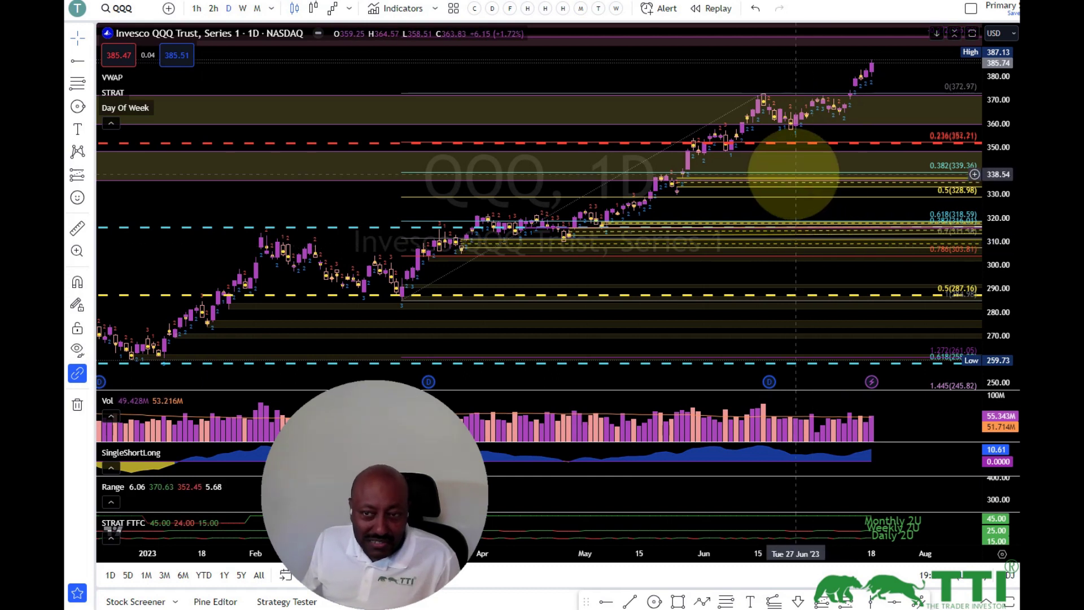
scroll(794, 170, "down", 3)
left_click(243, 8)
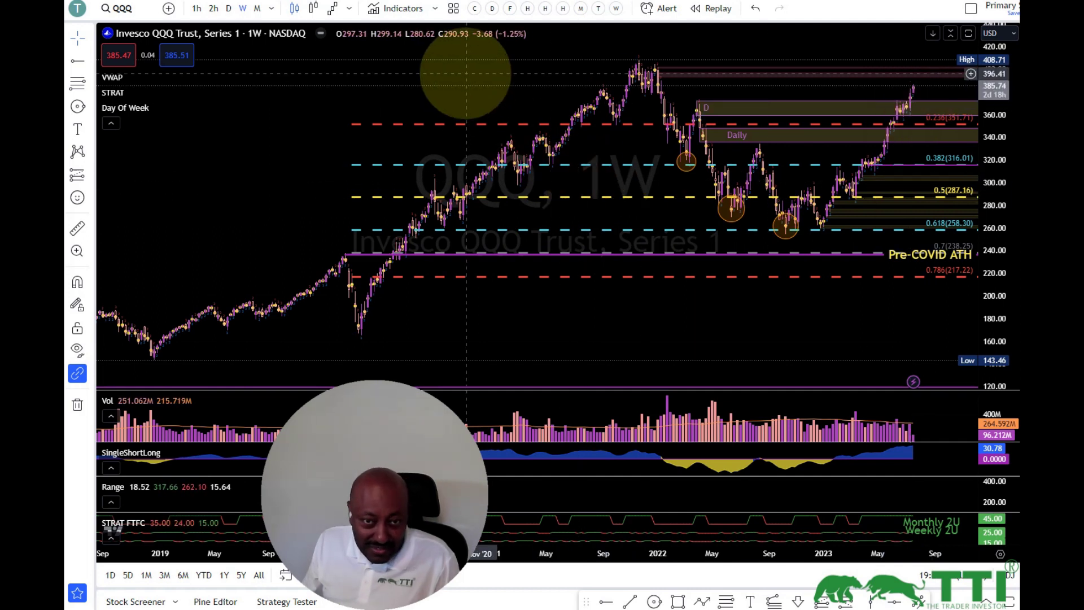
Load the weekly chart of JPM and then SoFi Technologies (SOFI) on NASDAQ to compare their price structure since 2021.
type("JPM")
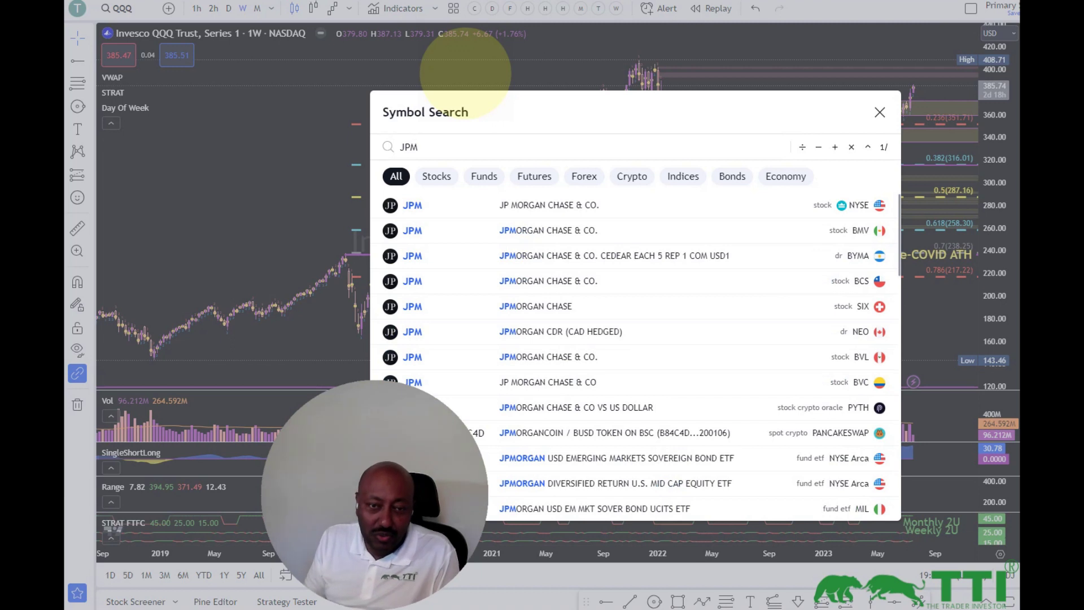
key("Return")
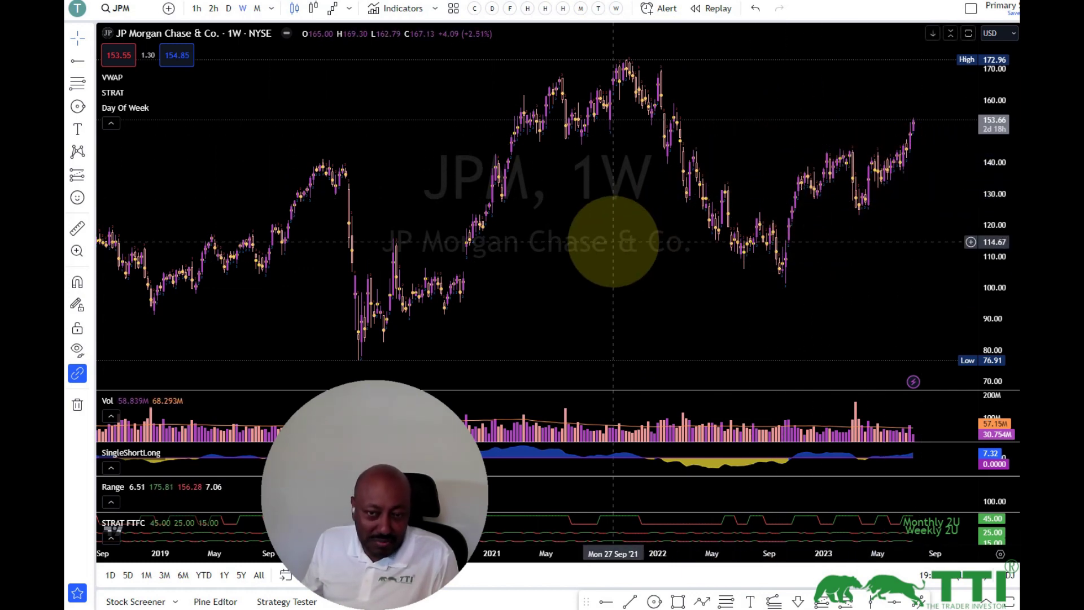
type("SOFI")
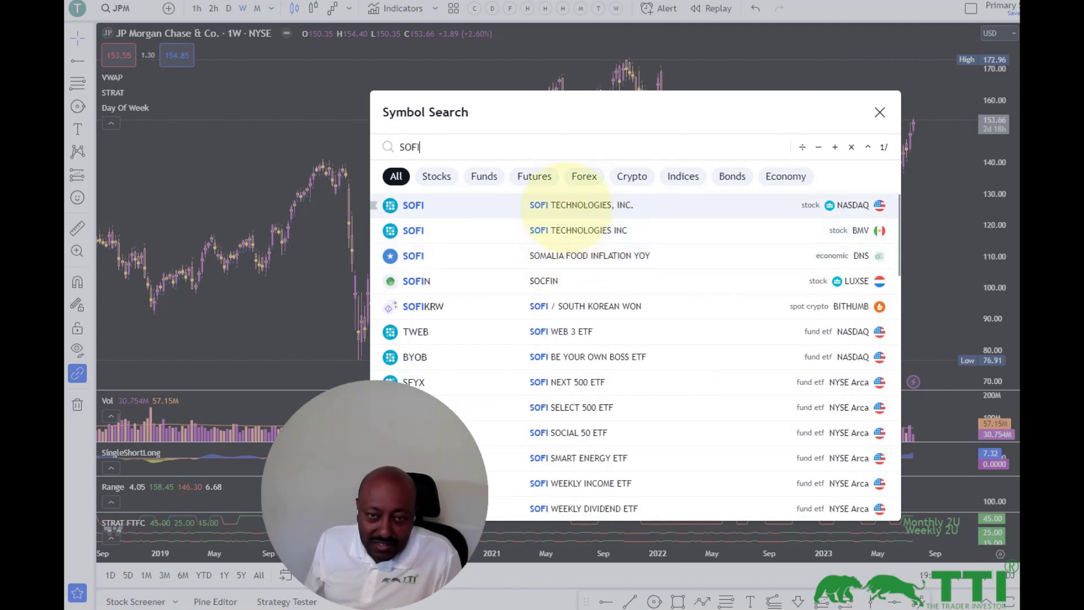
left_click(568, 198)
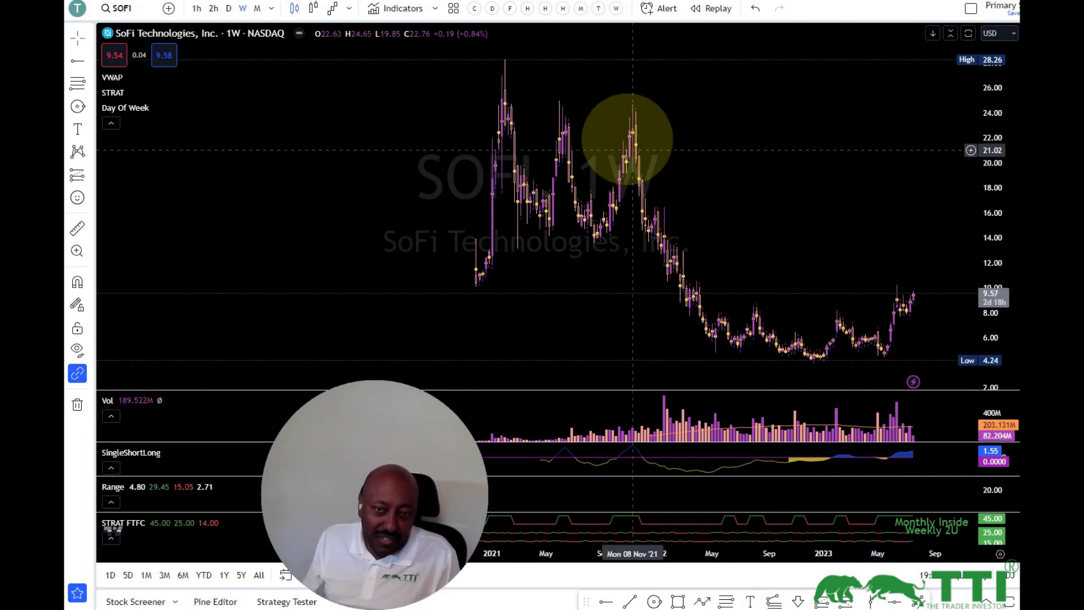
scroll(540, 230, "down", 2)
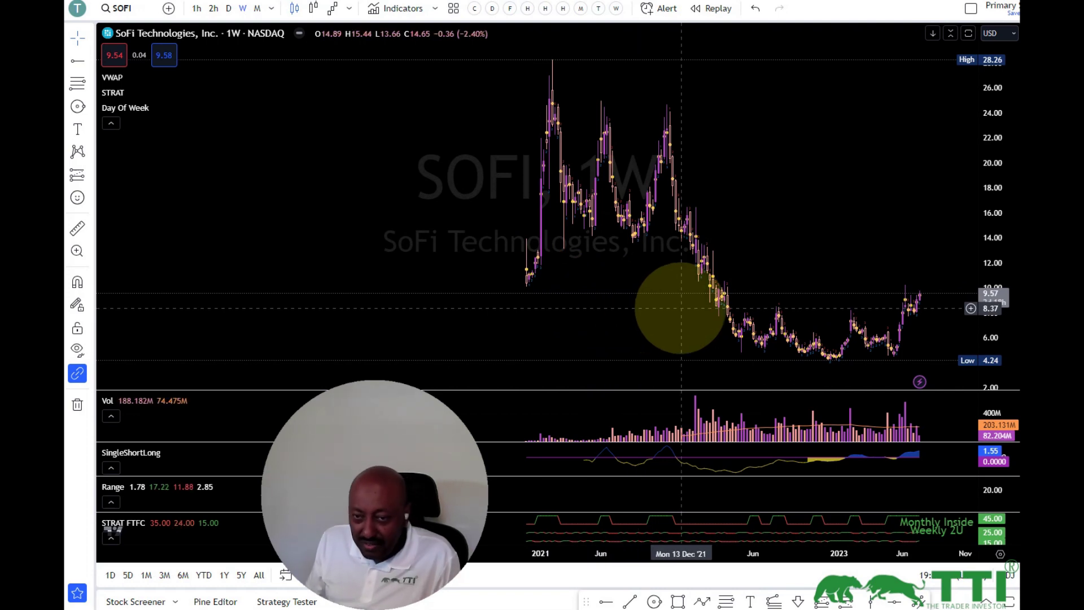
scroll(680, 310, "up", 3)
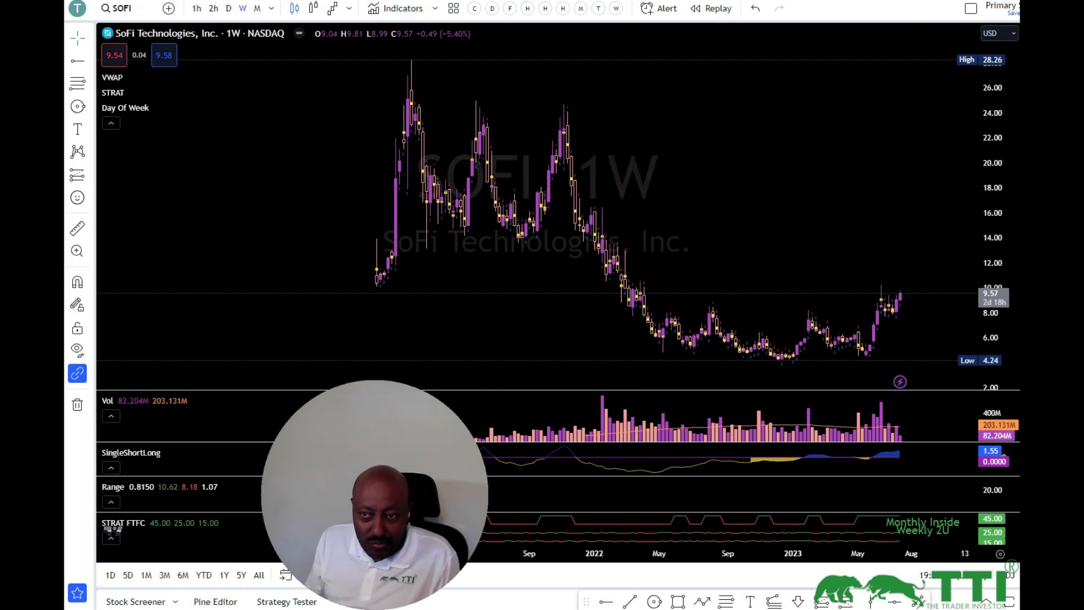
Review the weekly SPY and QQQ charts for comparison, and reload SoFi Technologies (SOFI) on NASDAQ.
key("Down")
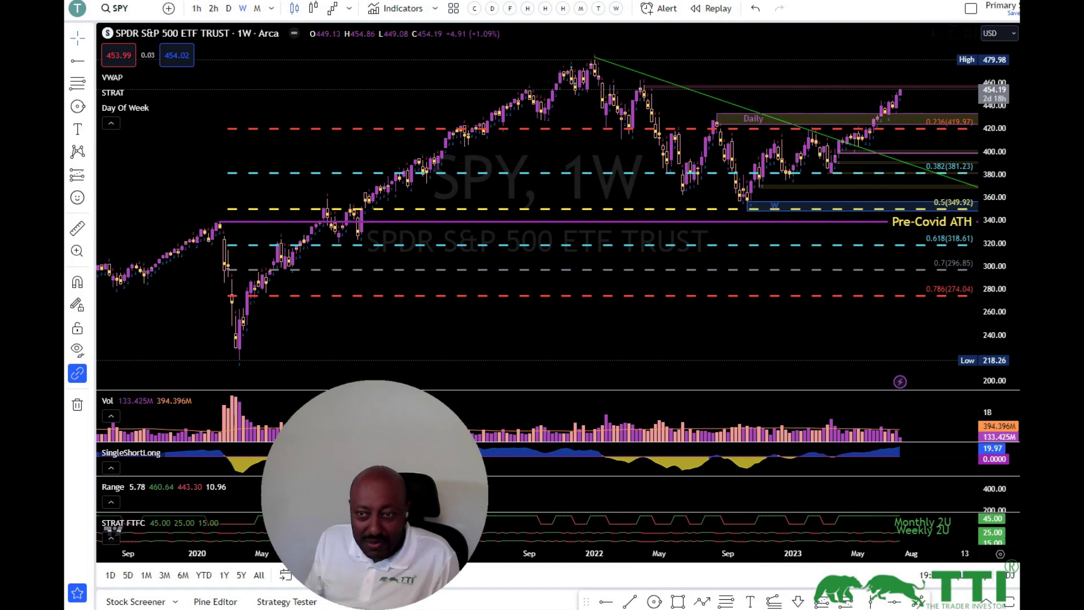
key("Down")
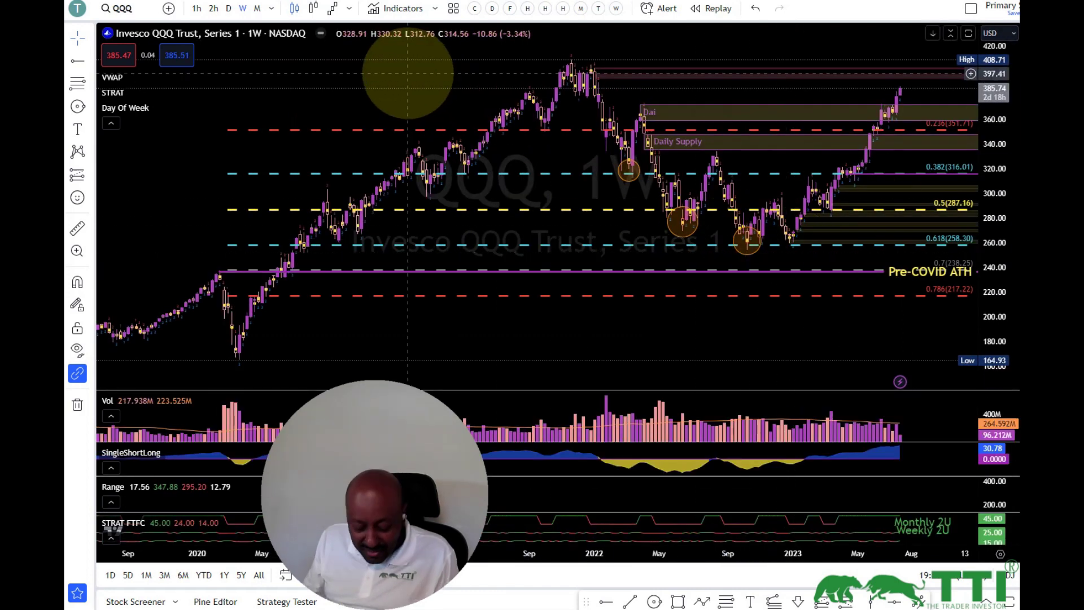
type("SOFI")
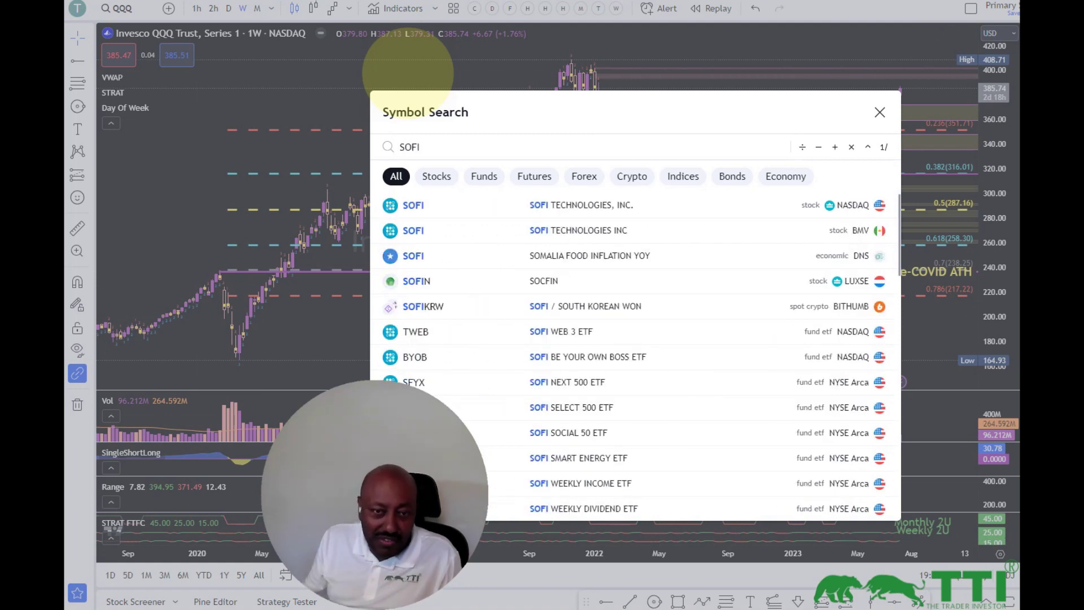
left_click(539, 205)
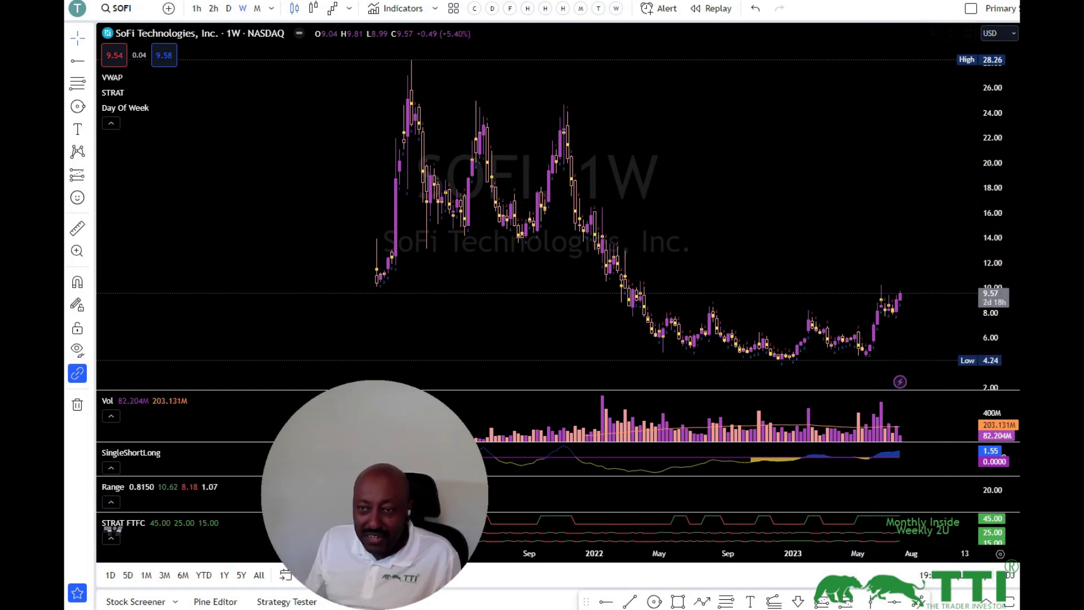
Load the weekly IWM chart and delete its TSO, UTAD, AR and BC text labels around the 2021 highs.
key("Down")
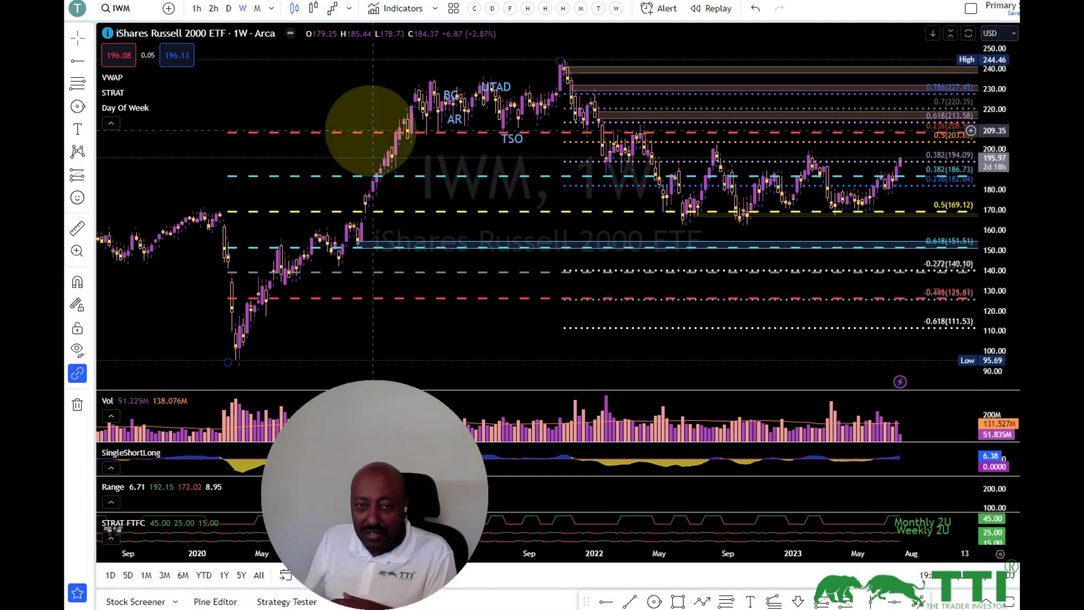
left_click(512, 144)
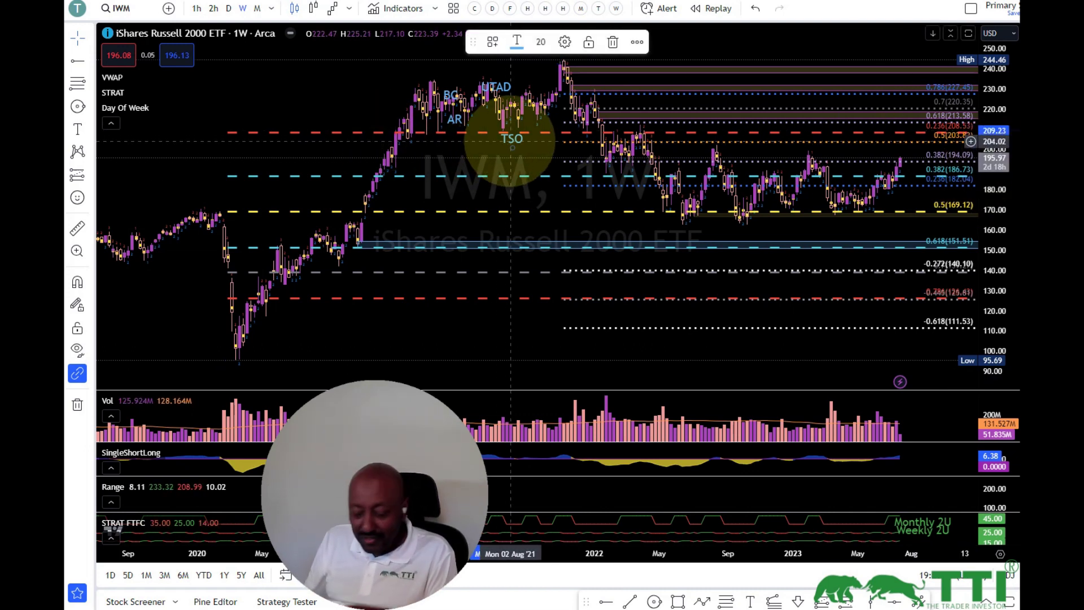
key("Delete")
left_click(495, 90)
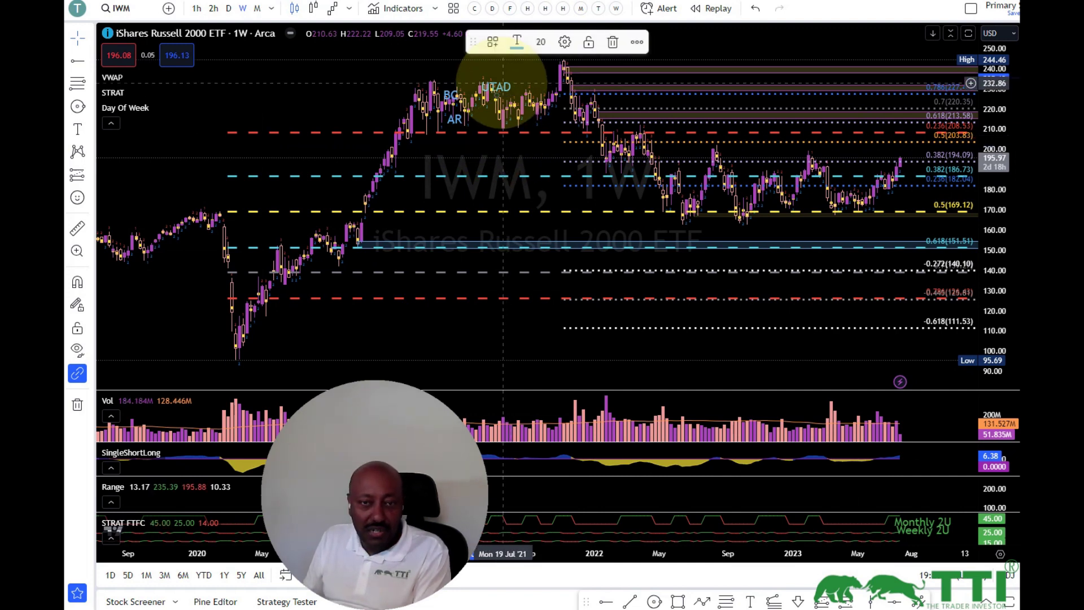
key("Delete")
left_click(454, 117)
key("Delete")
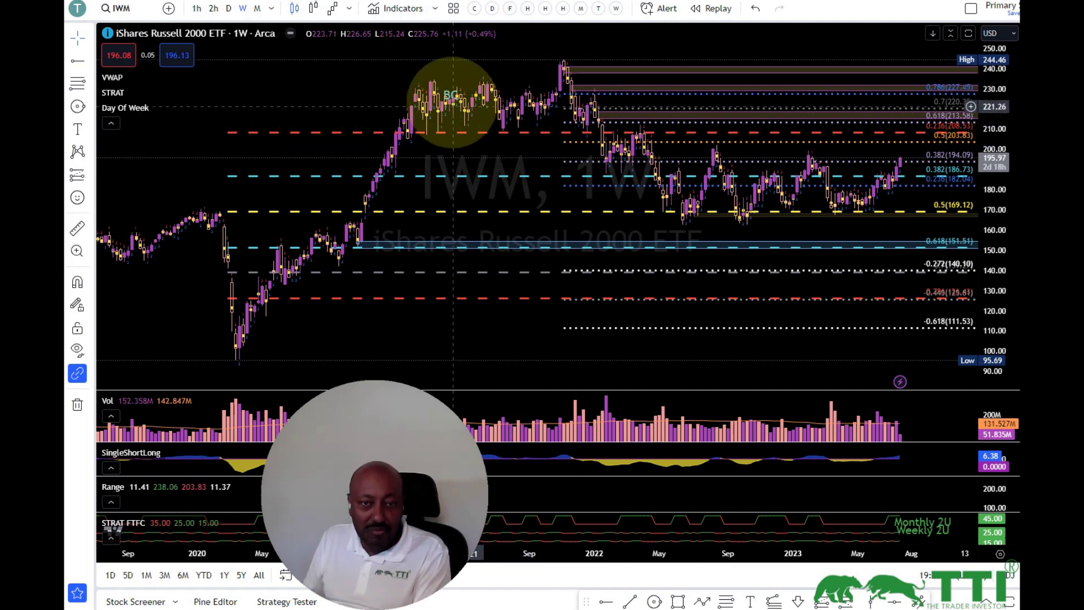
left_click(450, 95)
key("Delete")
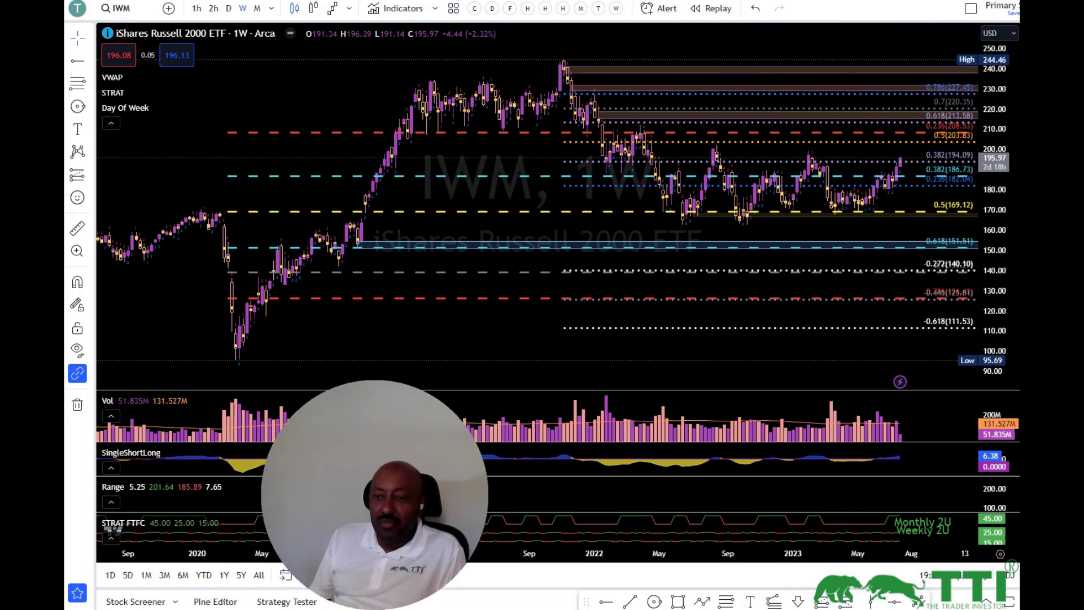
Load QQQ on the 1-hour timeframe, review its rally since May, and load the 1-hour SPY chart.
key("Down")
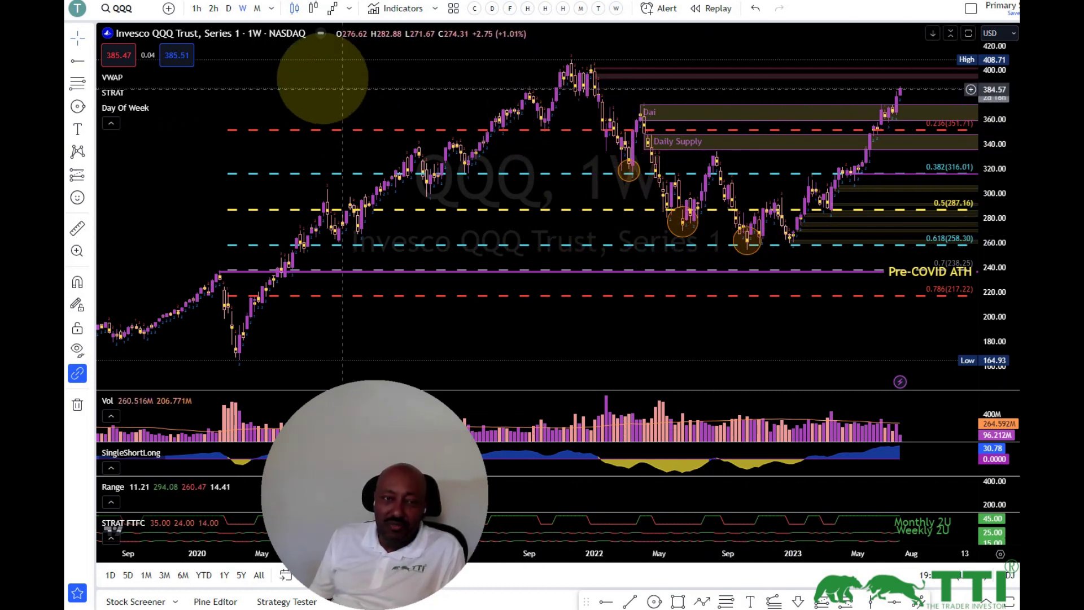
left_click(197, 8)
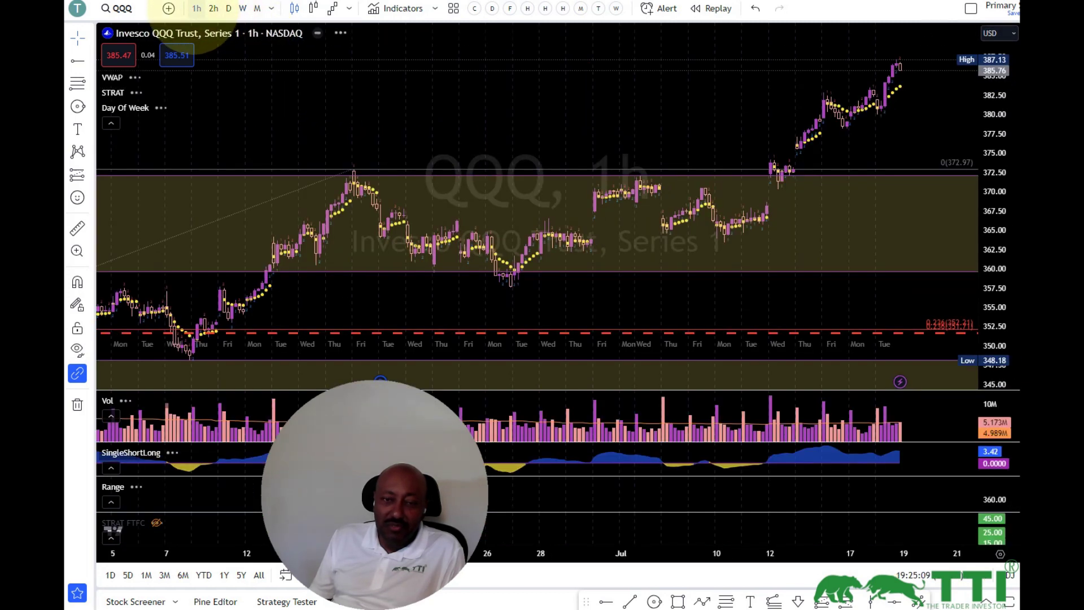
scroll(357, 83, "down", 5)
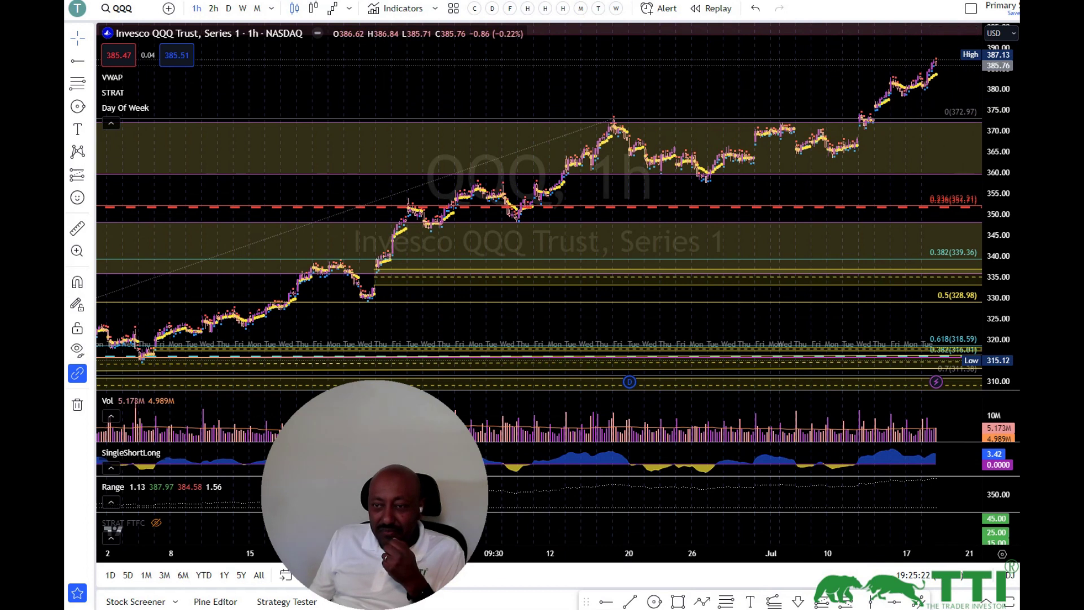
key("Down")
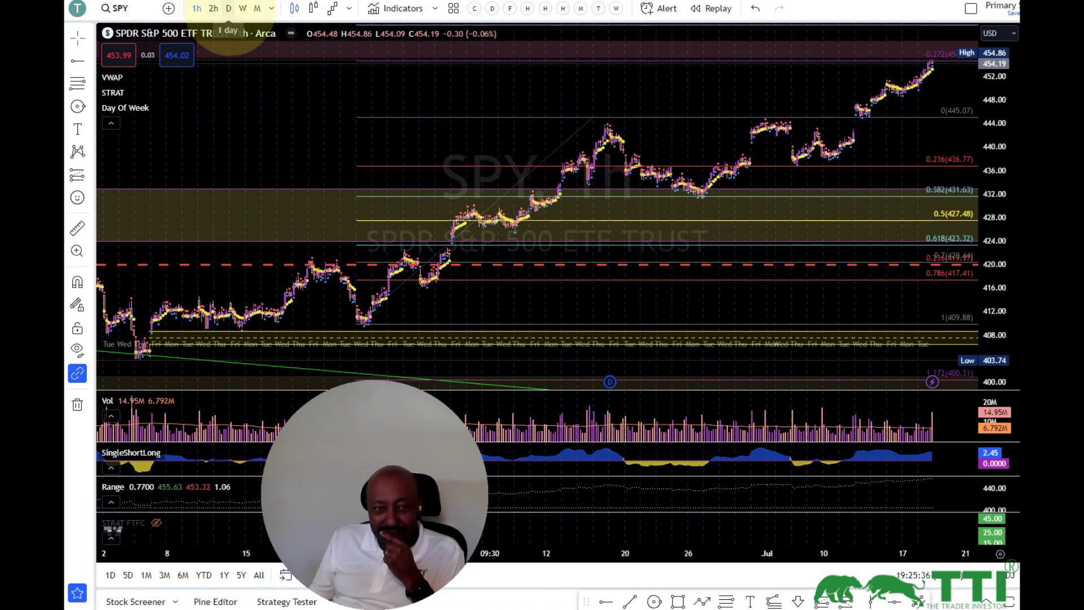
Overlay Invesco QQQ Trust (NASDAQ) on the SPY chart as a comparison symbol.
left_click(169, 7)
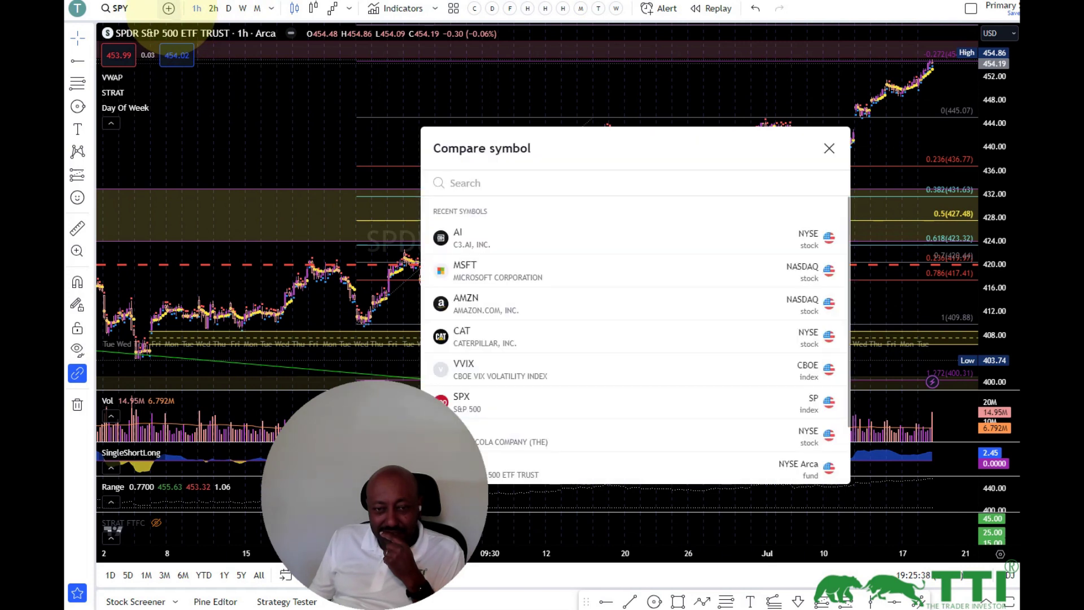
type("QQQ")
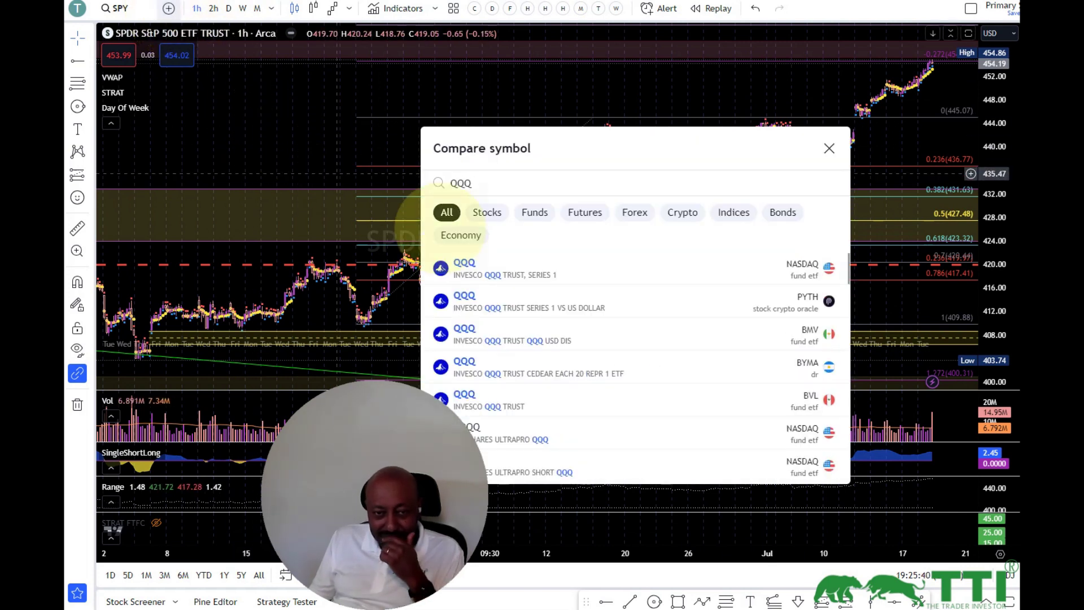
left_click(498, 267)
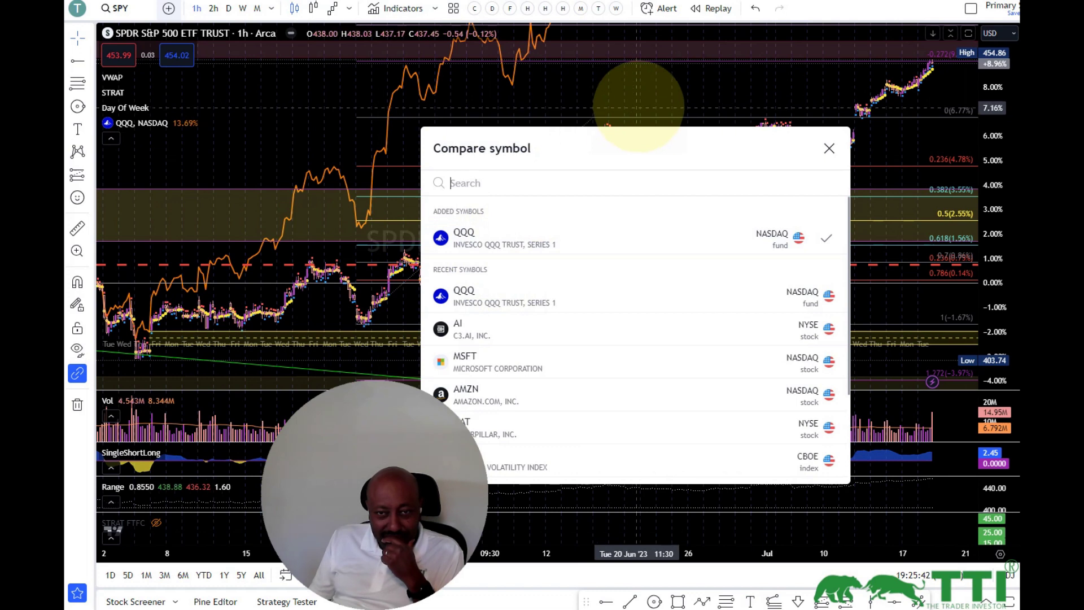
left_click(649, 102)
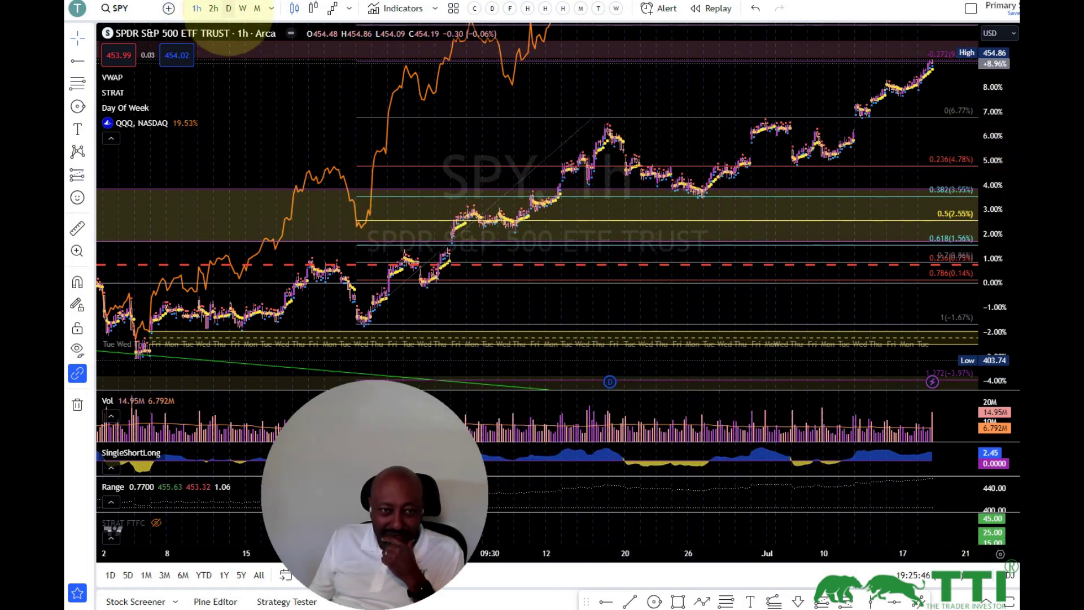
Set the SPY chart to the daily timeframe and add iShares Russell 2000 ETF (IWM, NYSE Arca) as a second comparison symbol.
left_click(228, 8)
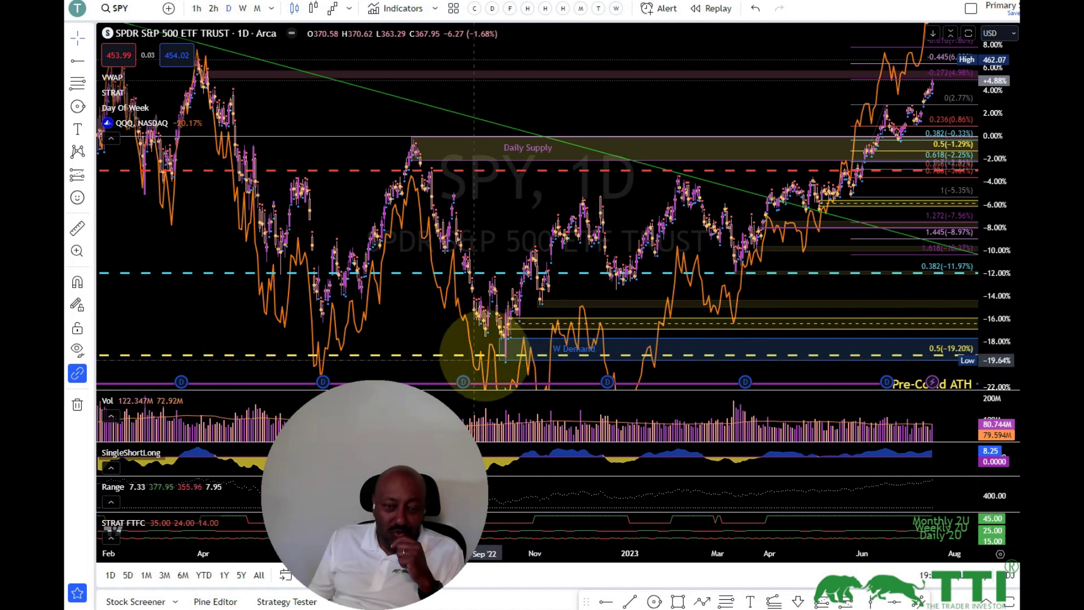
scroll(585, 310, "down", 6)
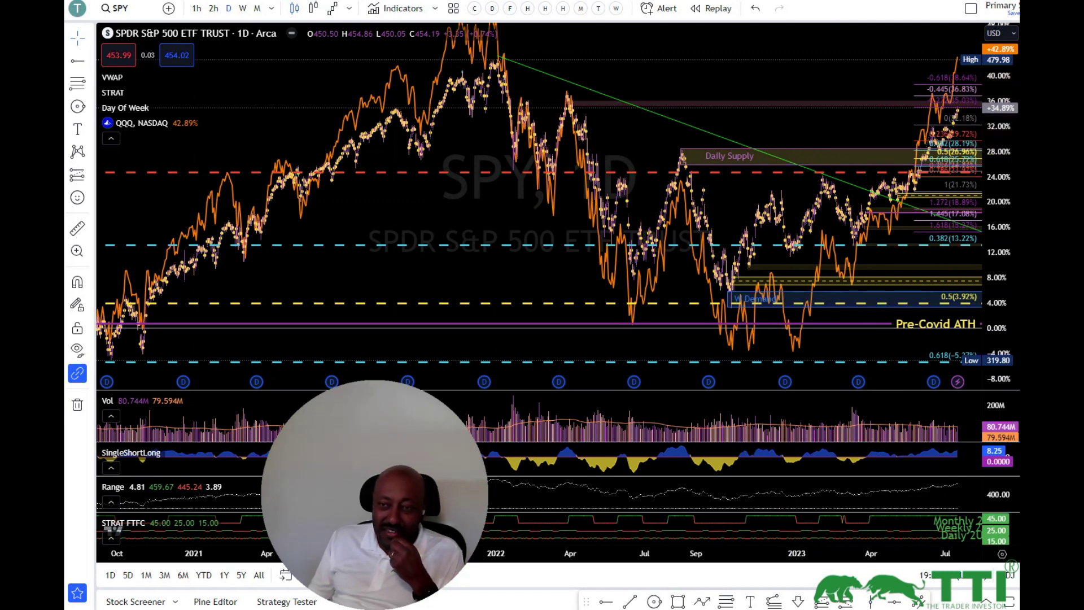
left_click(168, 8)
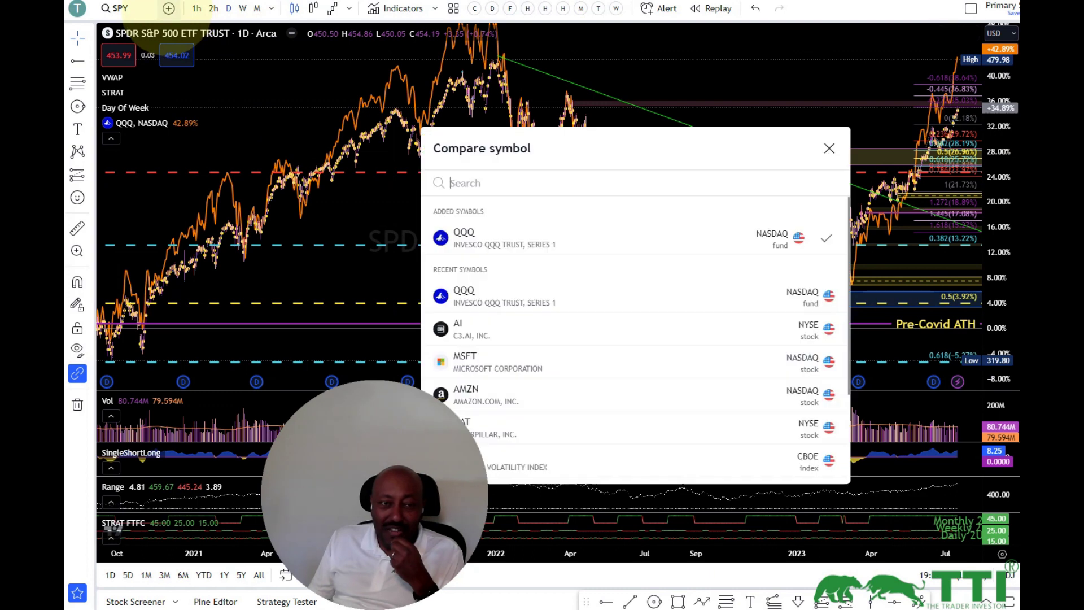
type("IWM")
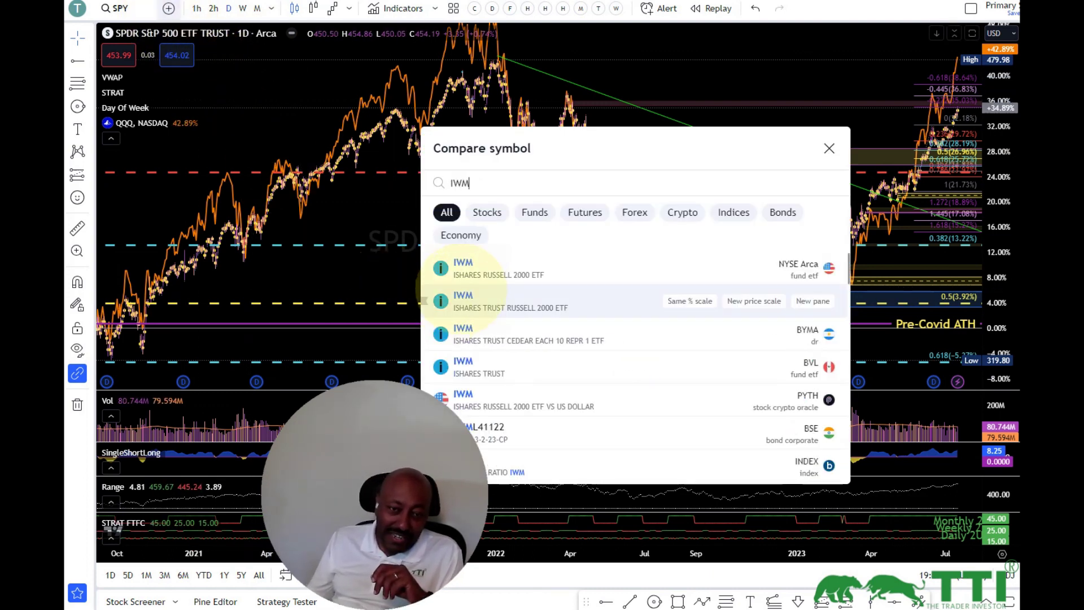
left_click(447, 267)
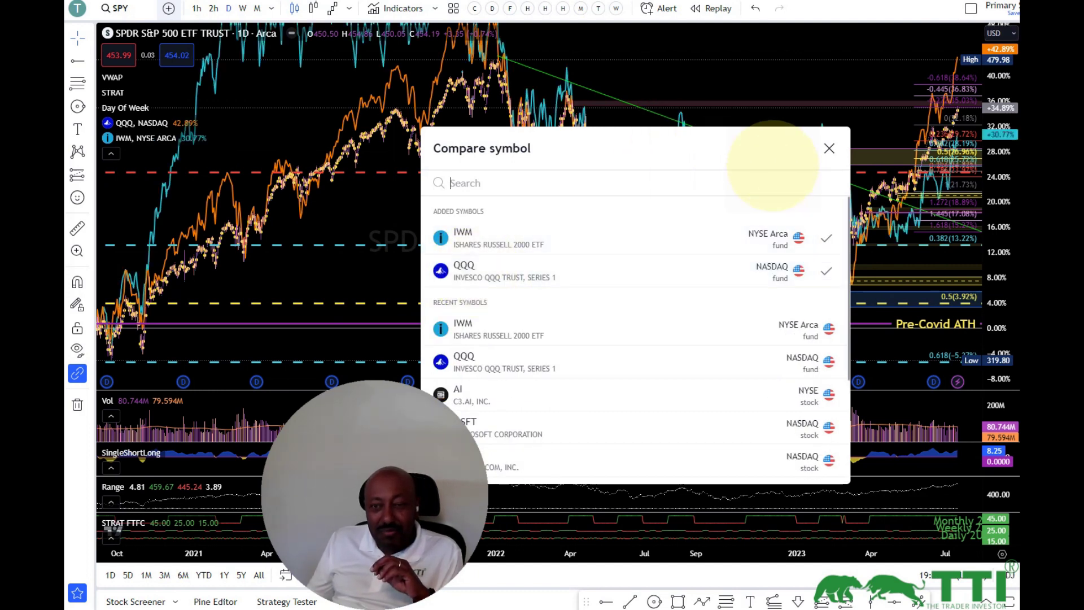
left_click(829, 148)
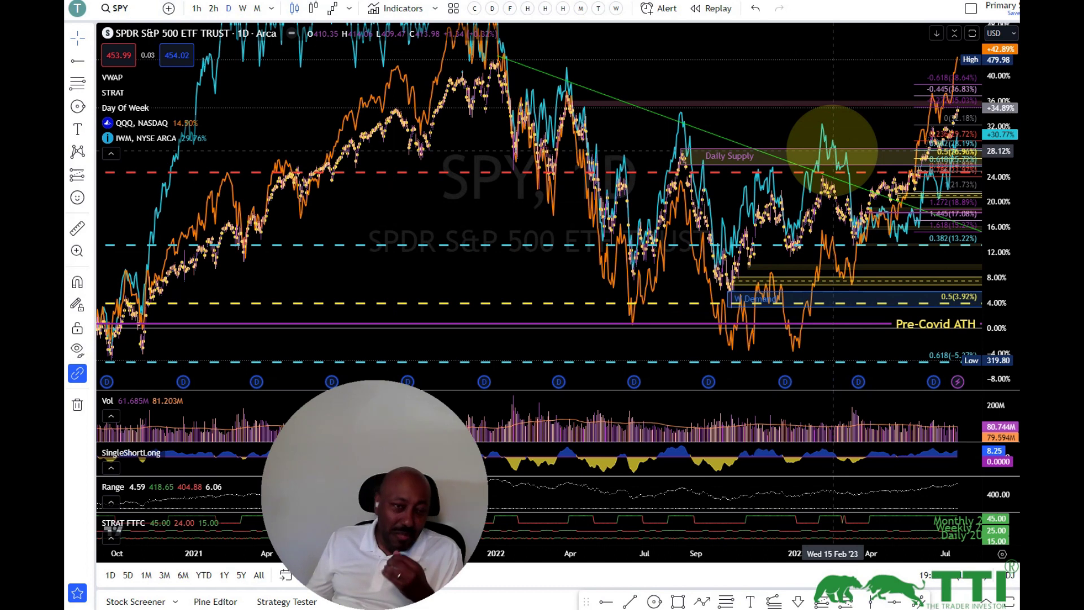
Examine the relative performance of SPY, QQQ and IWM on the daily chart from 2023 back to 2015.
scroll(370, 246, "down", 3)
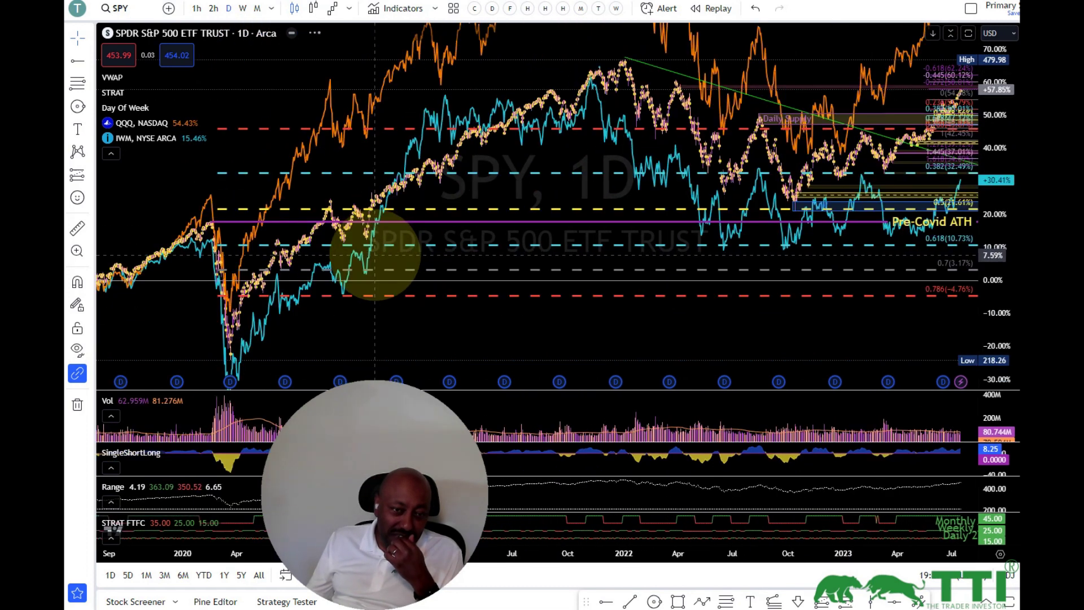
scroll(370, 254, "down", 2)
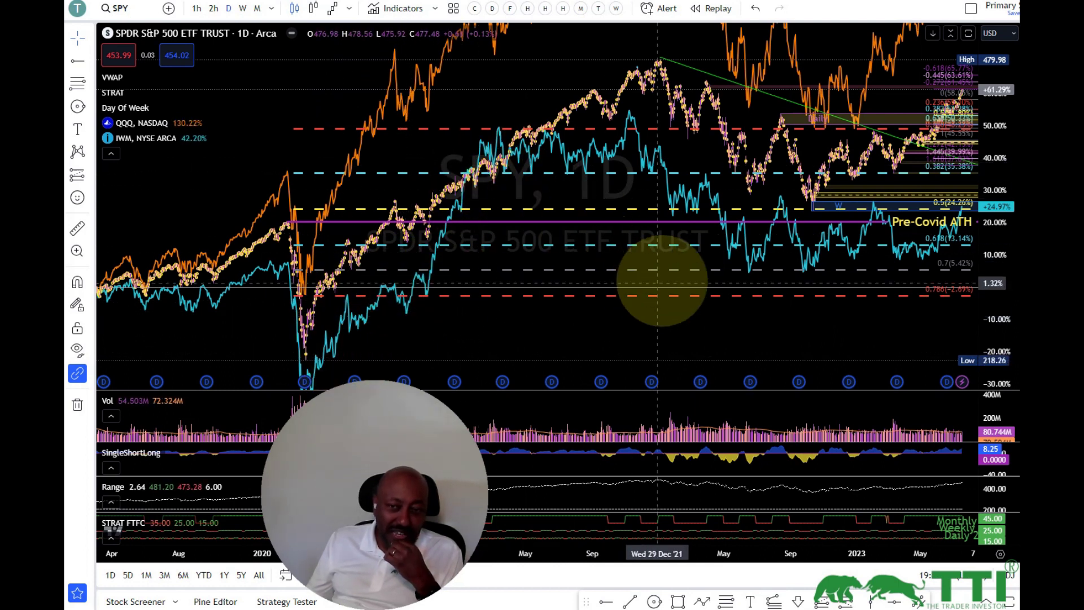
left_click_drag(818, 346, 666, 341)
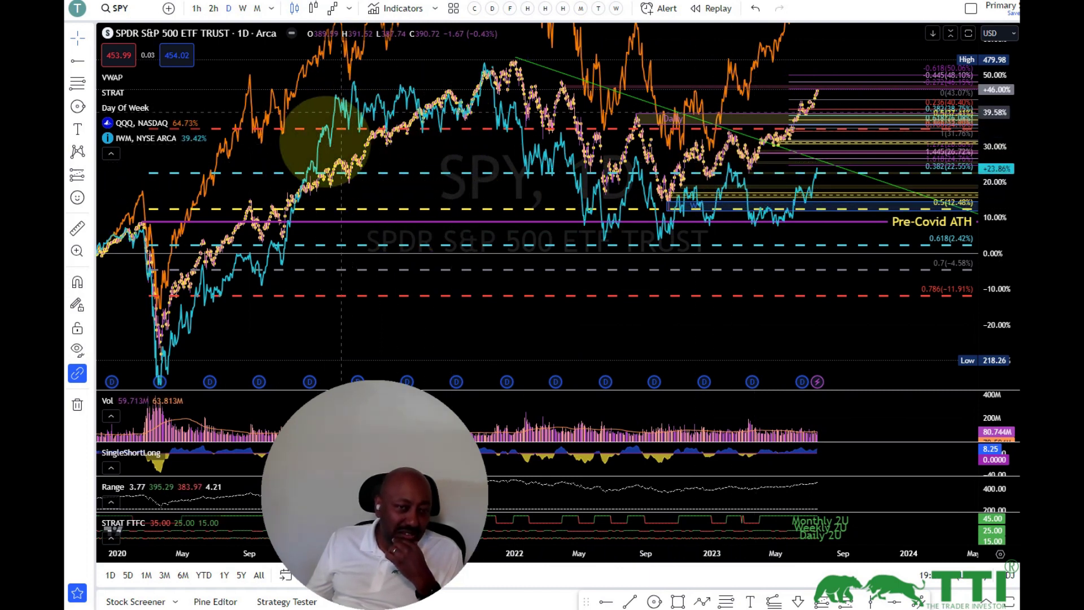
left_click_drag(457, 319, 586, 327)
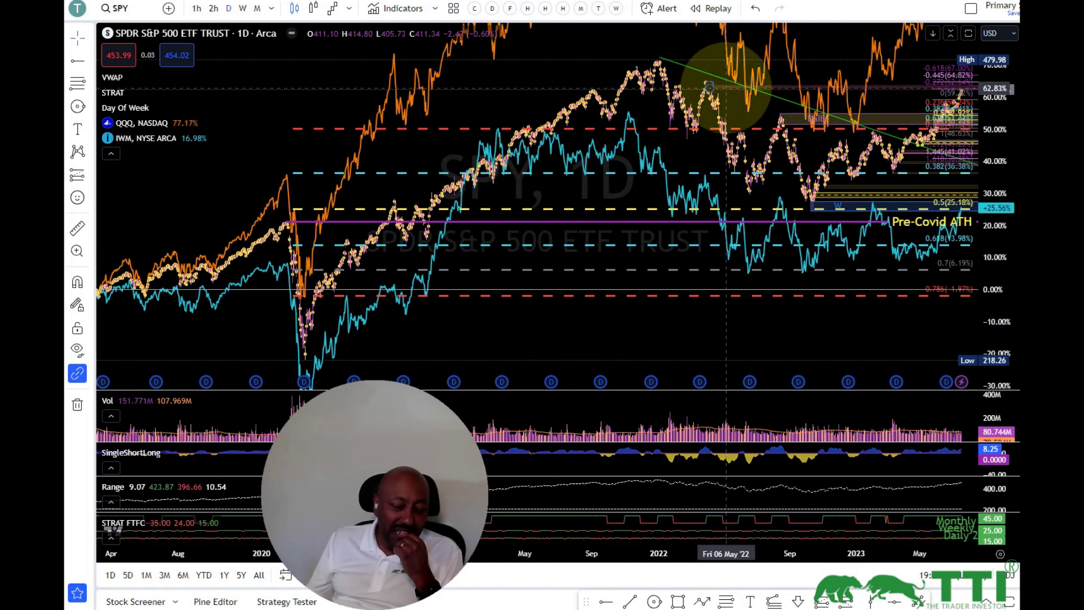
left_click_drag(261, 331, 583, 305)
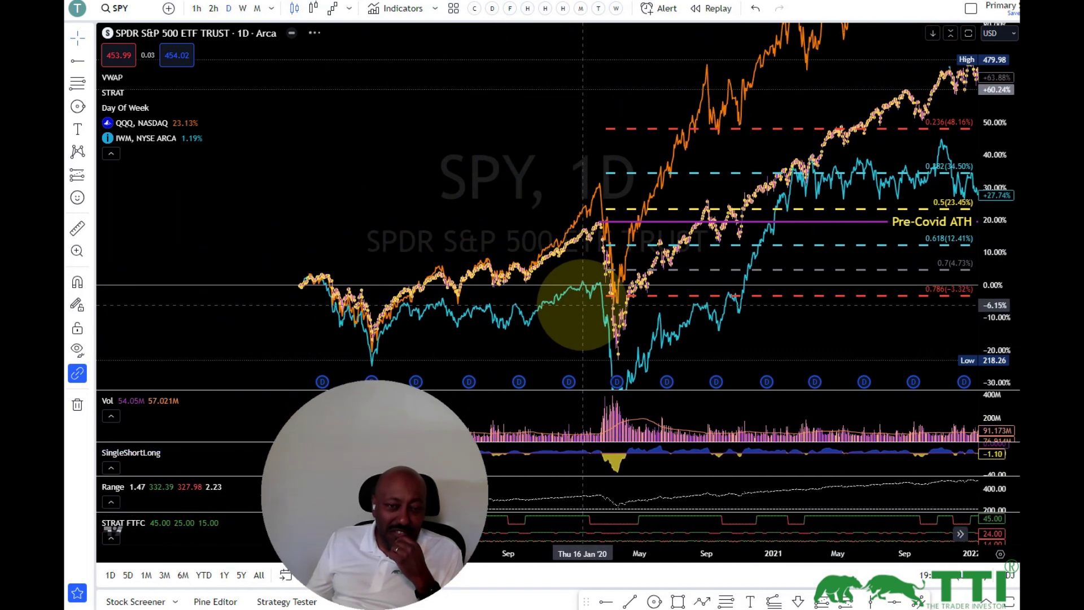
left_click_drag(310, 310, 570, 312)
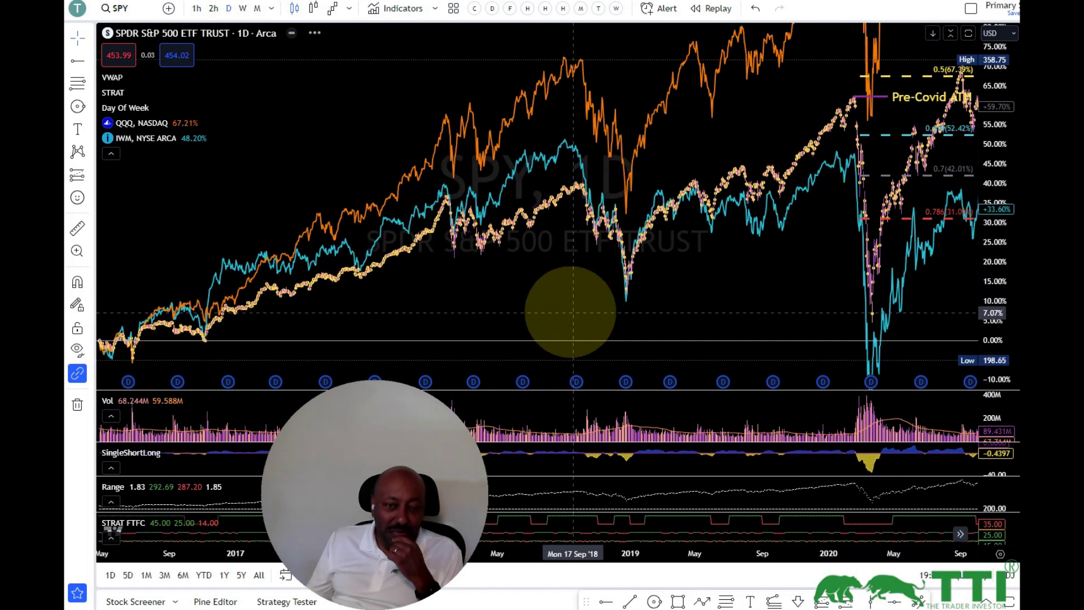
left_click_drag(467, 302, 627, 286)
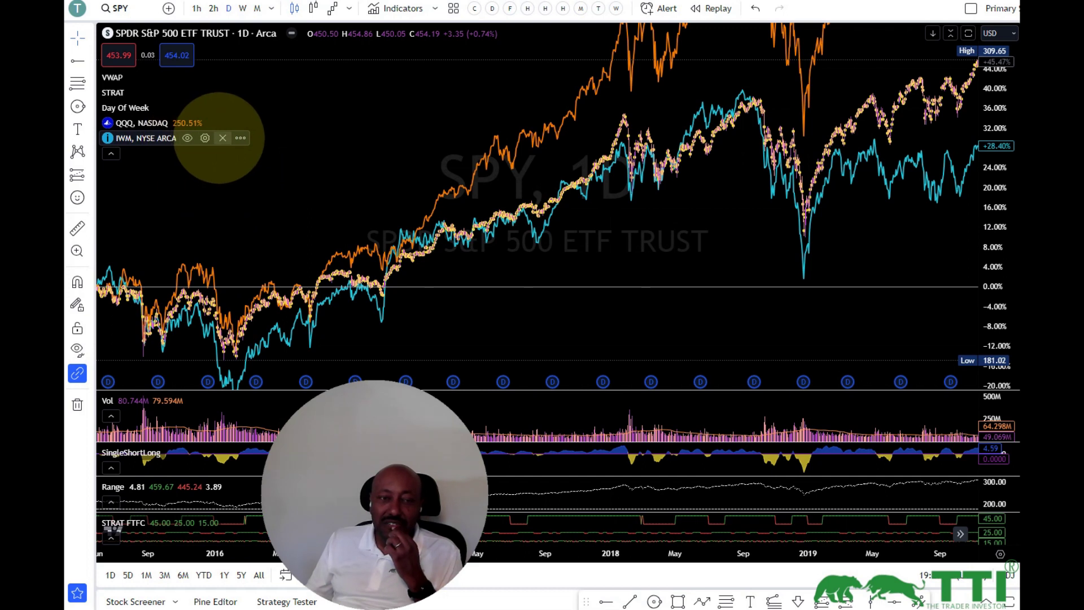
Remove the IWM and QQQ comparison symbols from the SPY chart.
left_click(242, 138)
mouse_move(208, 121)
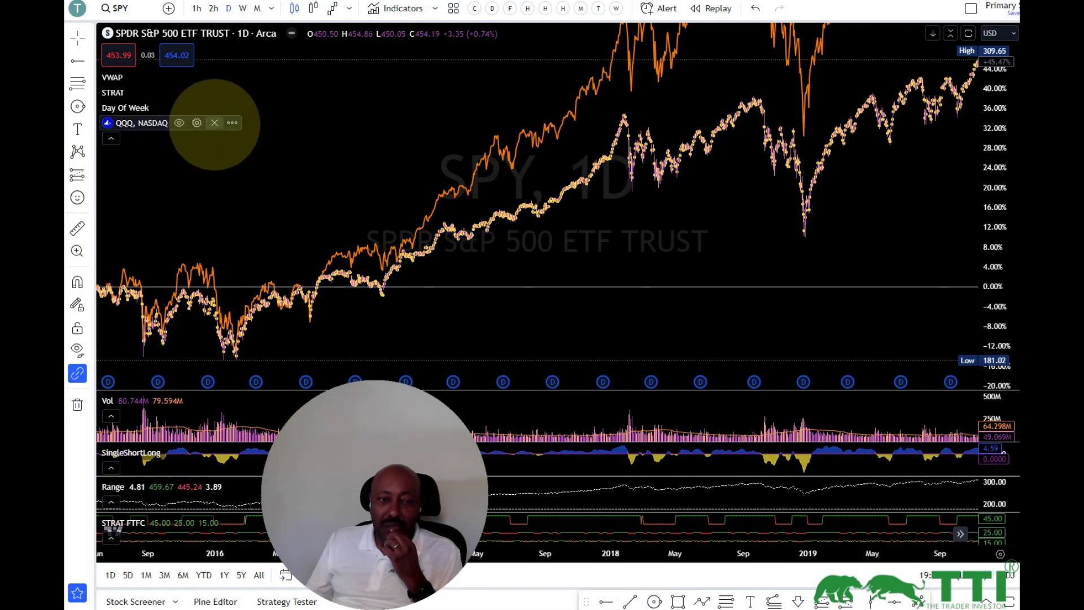
left_click(214, 123)
Set SPY to the 1-hour timeframe and examine its May–July 2023 price action against the Fibonacci levels and supply zone.
scroll(706, 234, "up", 5)
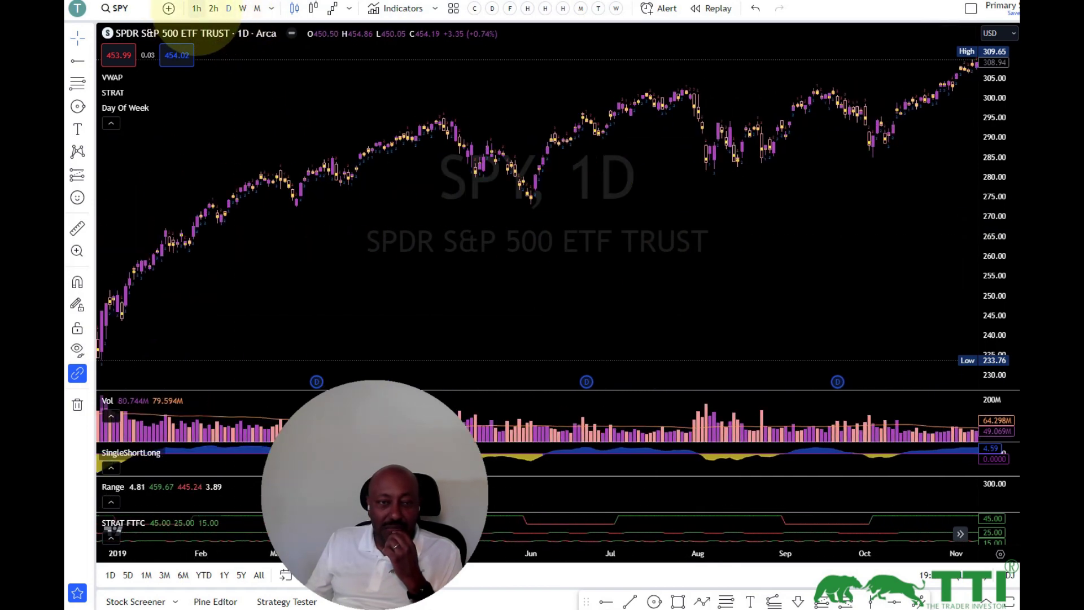
left_click(196, 8)
left_click_drag(847, 213, 334, 249)
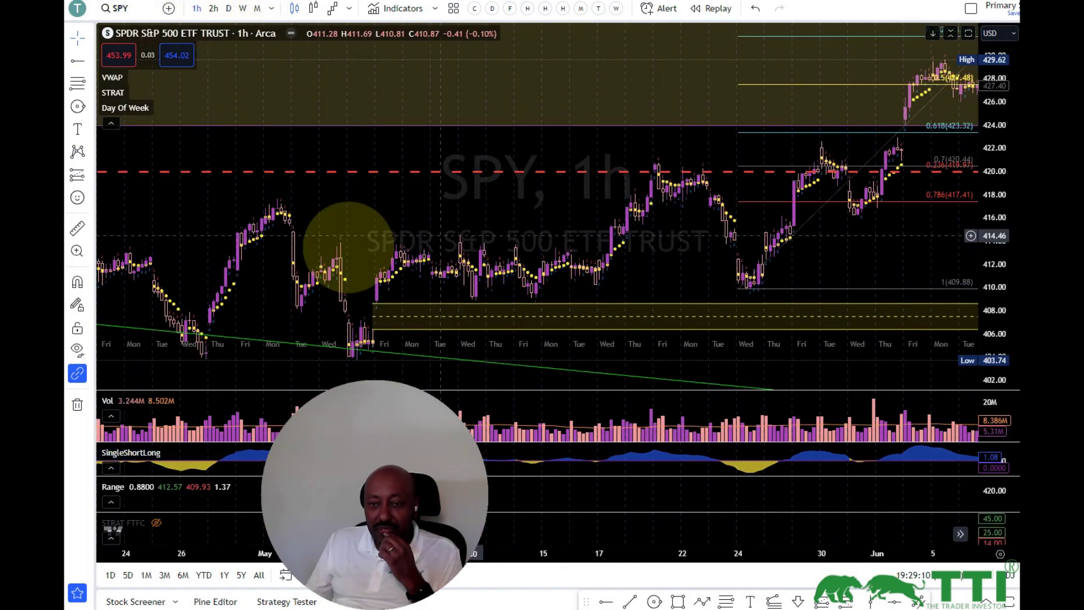
left_click_drag(823, 272, 448, 314)
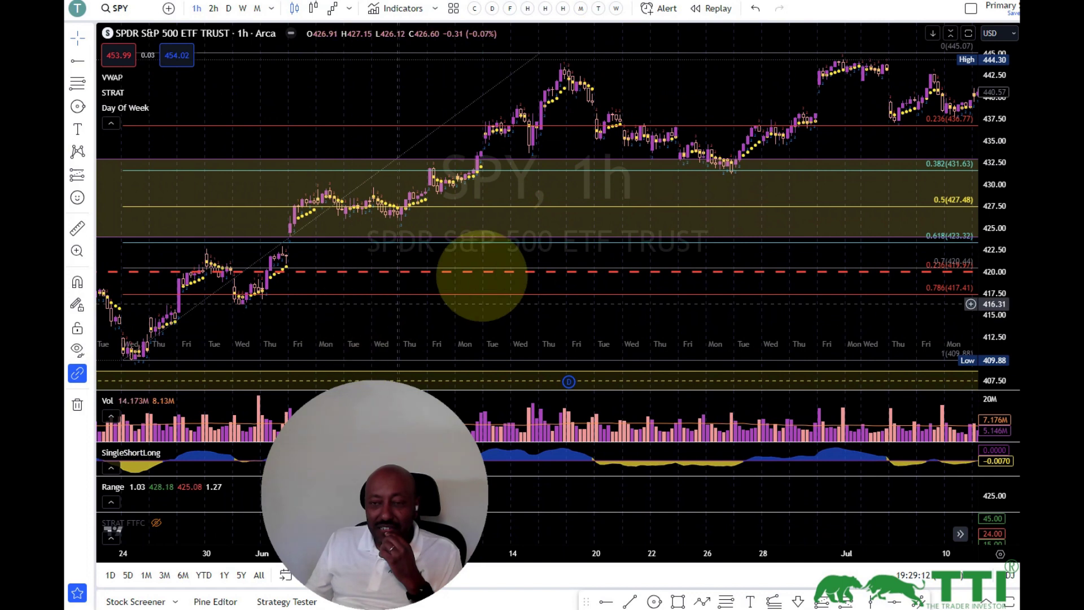
left_click_drag(883, 133, 791, 174)
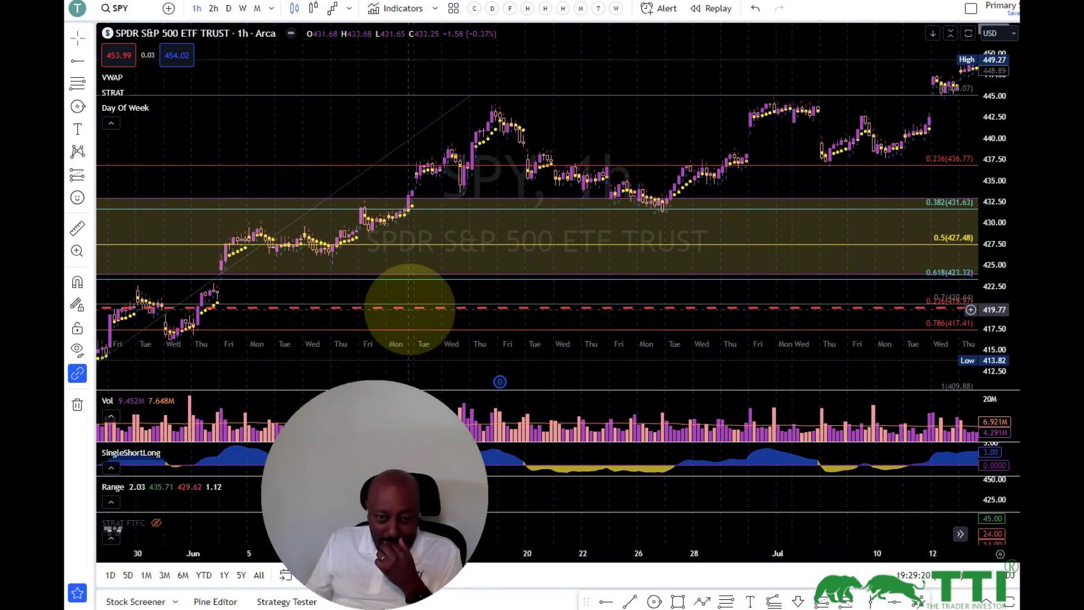
left_click_drag(448, 116, 725, 124)
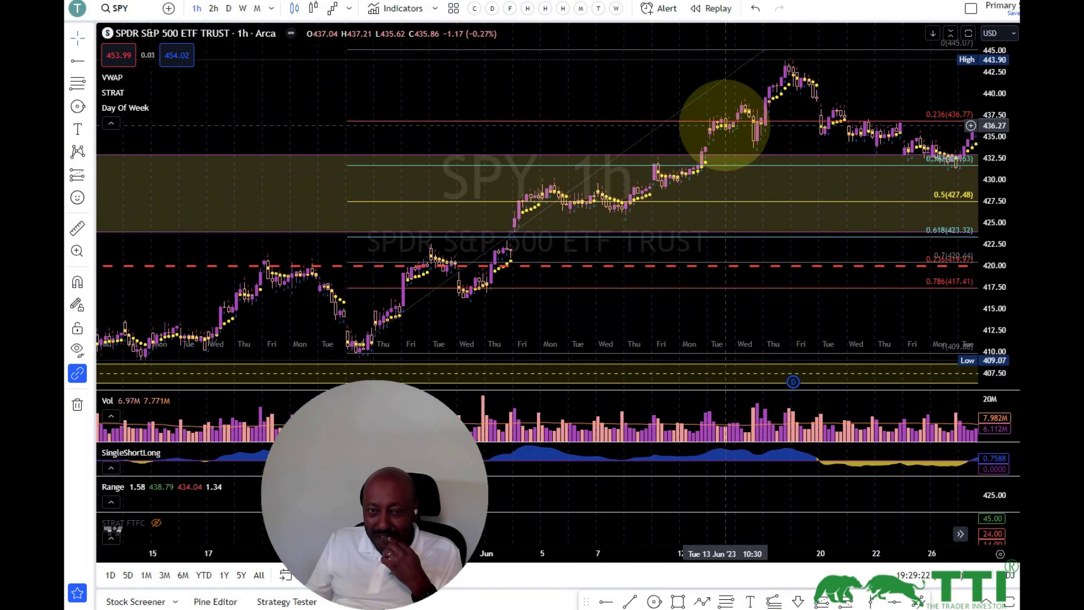
left_click_drag(515, 102, 542, 110)
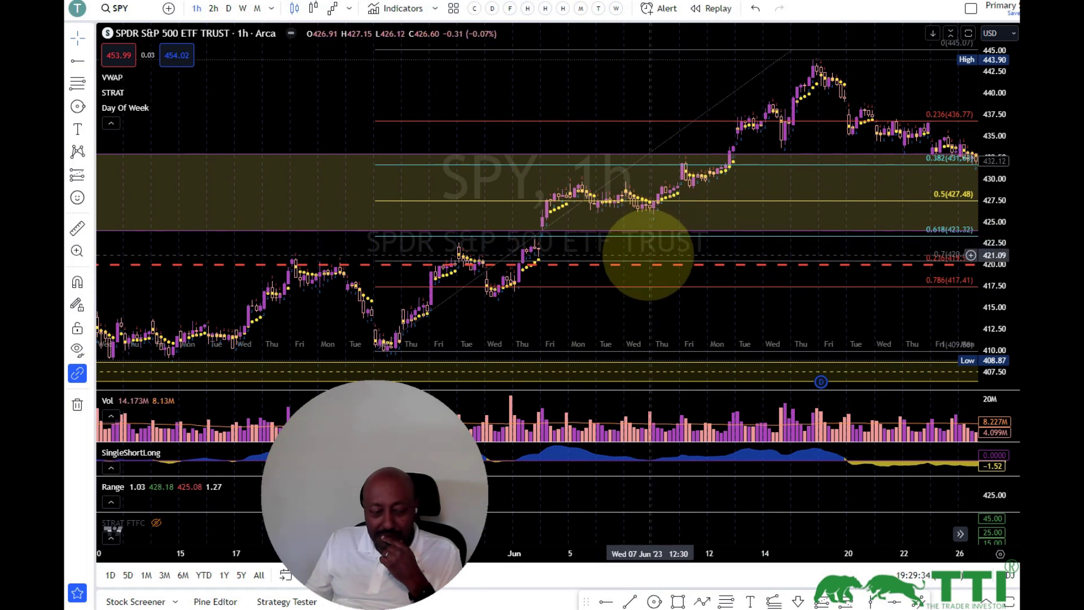
left_click_drag(726, 102, 468, 124)
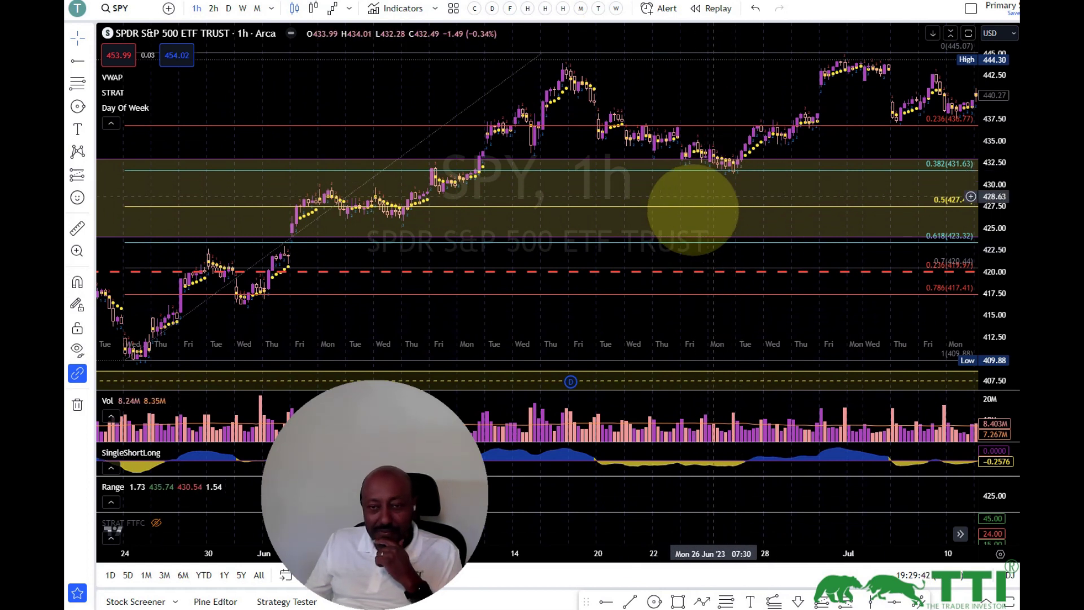
scroll(649, 234, "up", 2)
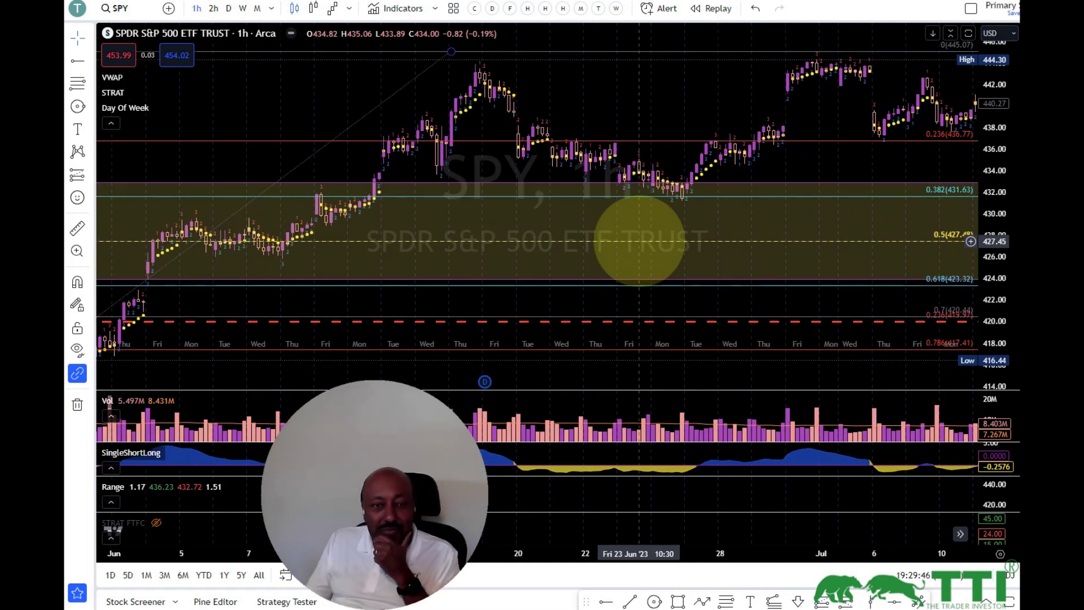
Move the upper end of the SPY Fibonacci retracement to the mid-June 2023 swing high at about 444.01.
left_click_drag(448, 53, 474, 61)
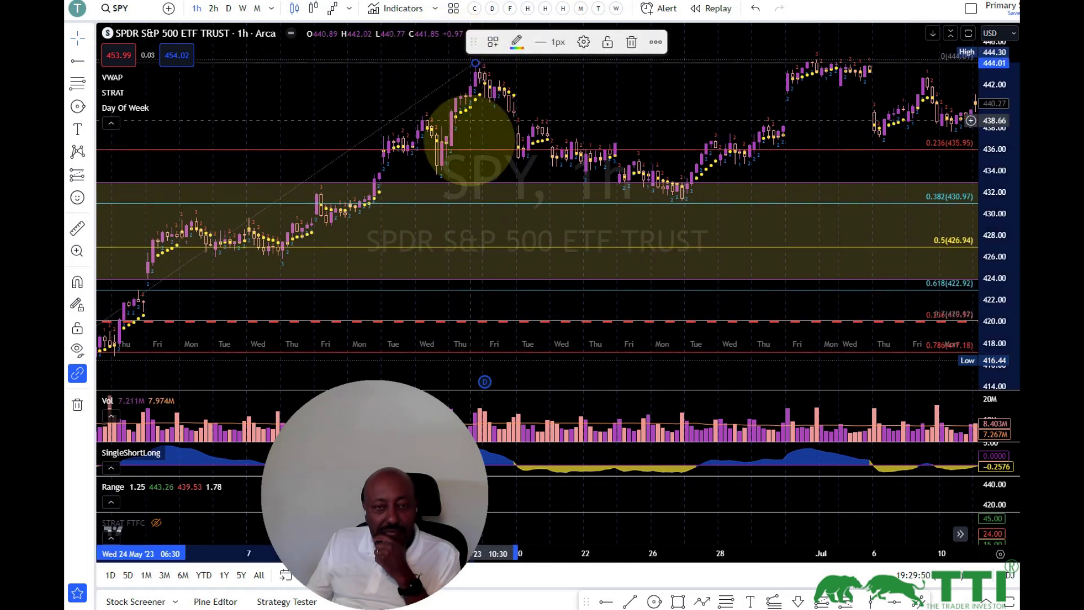
left_click(384, 90)
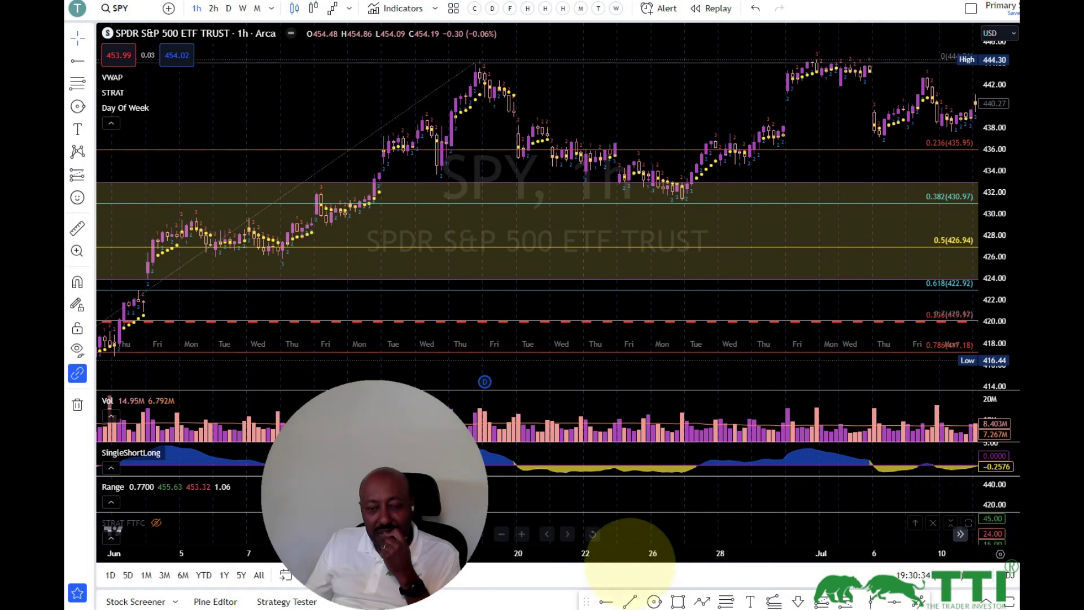
Draw two horizontal rays on SPY, at about 437.02 from 21 June and about 435.08 from 23 June 2023.
left_click(606, 601)
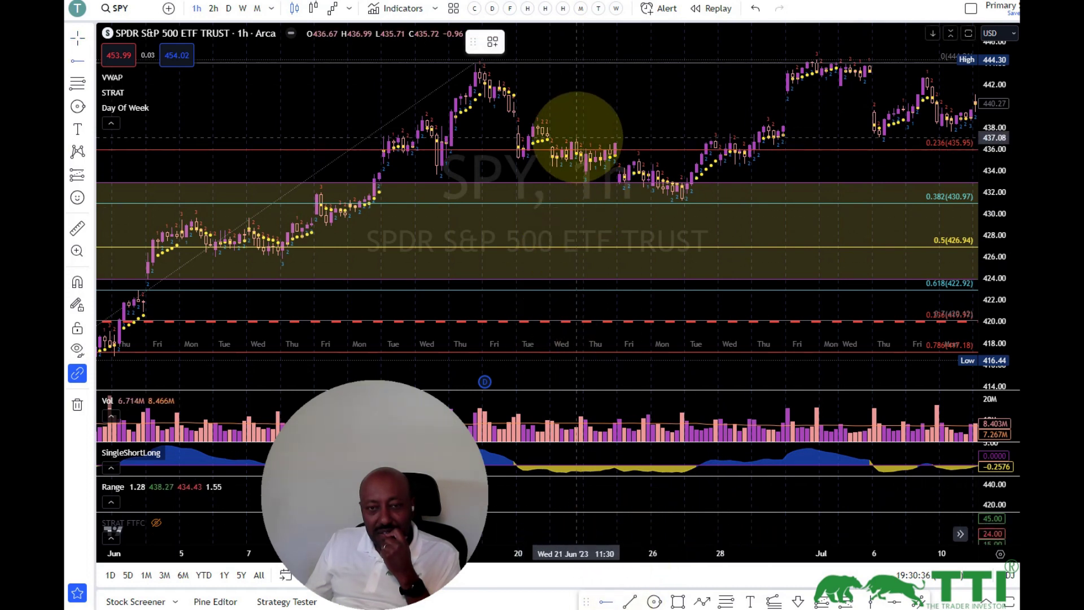
left_click(576, 138)
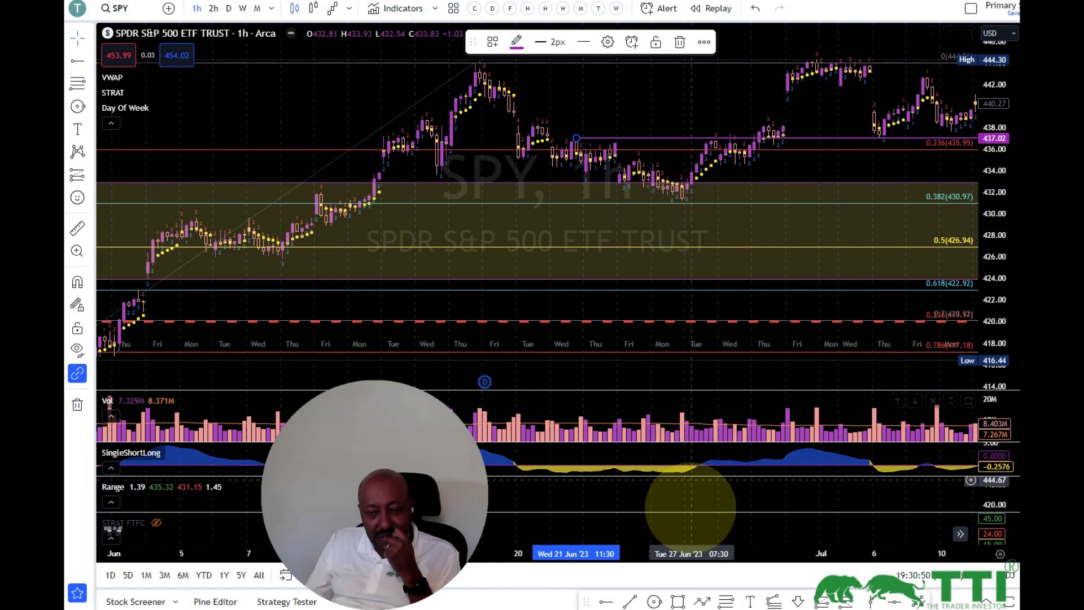
left_click(617, 472)
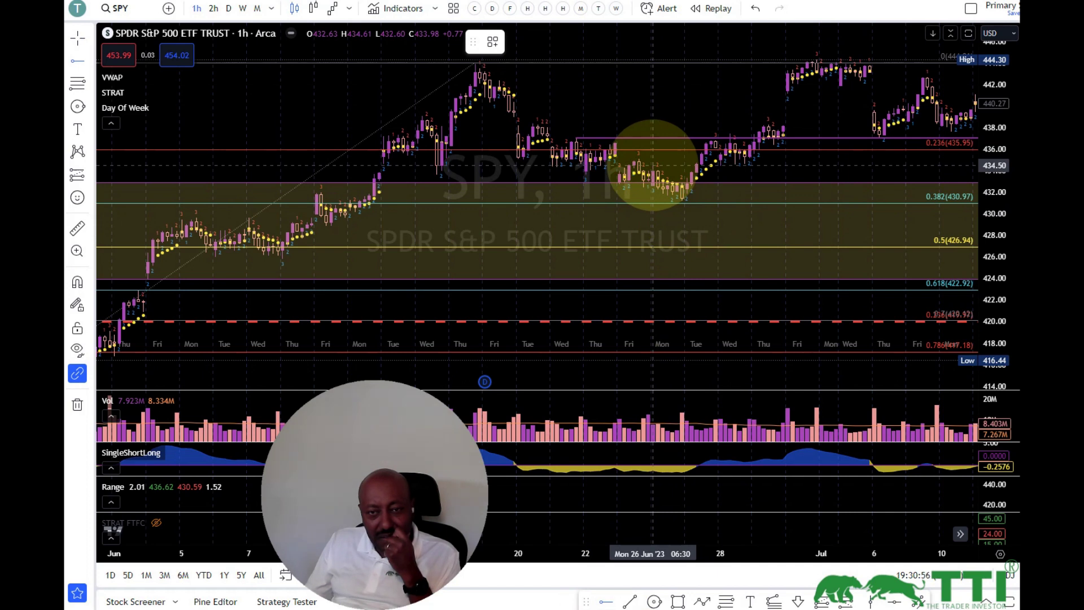
left_click(638, 158)
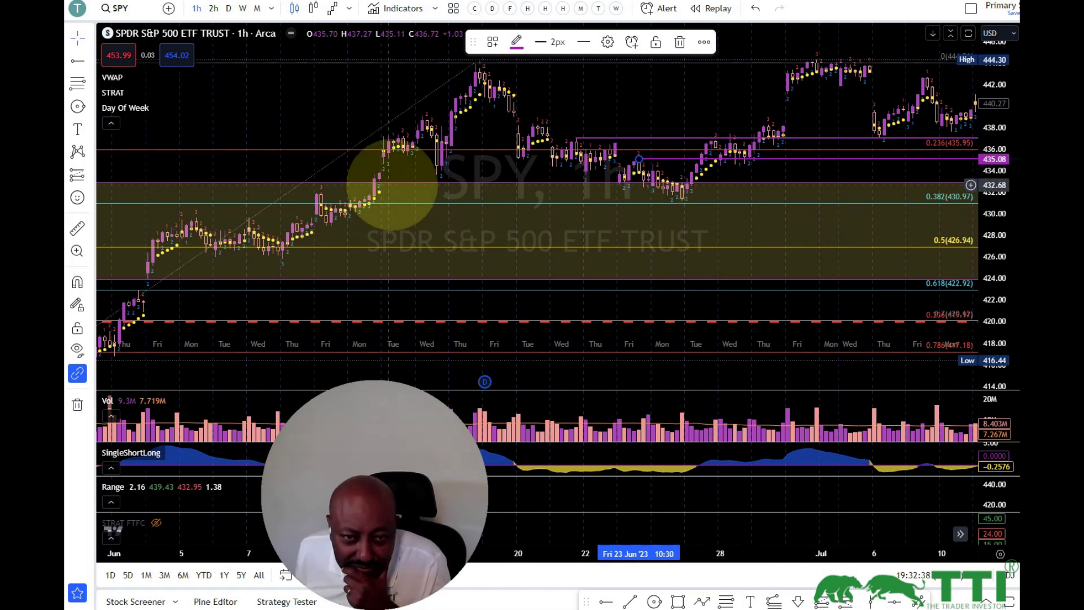
Delete the wide shaded zone below 432.89 and draw a rectangle zone at the 26 June low, from about 432.7 to 431.1.
left_click(398, 182)
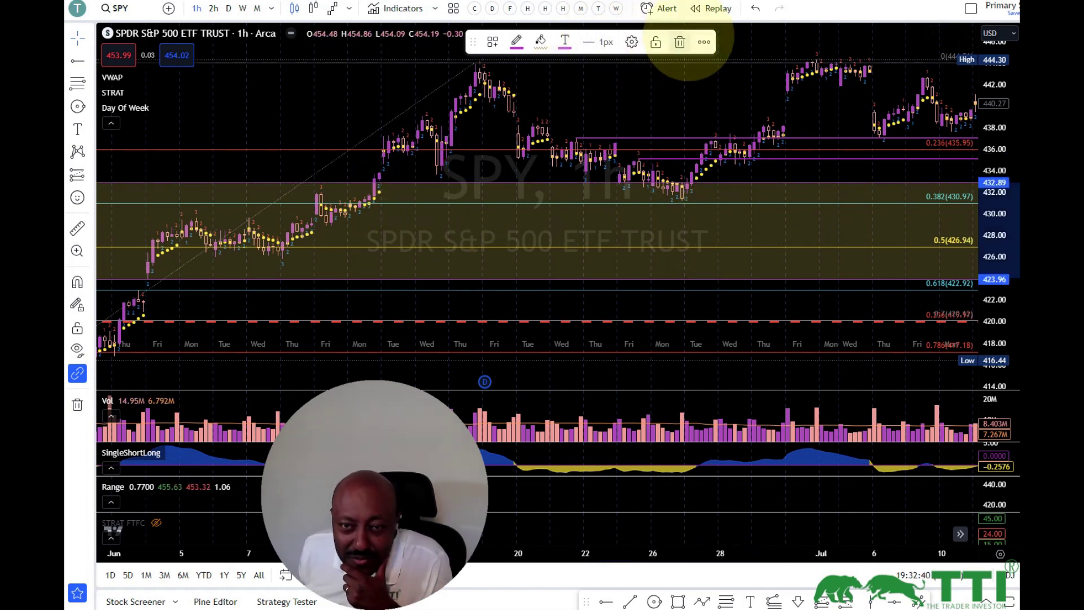
left_click(680, 42)
left_click(678, 601)
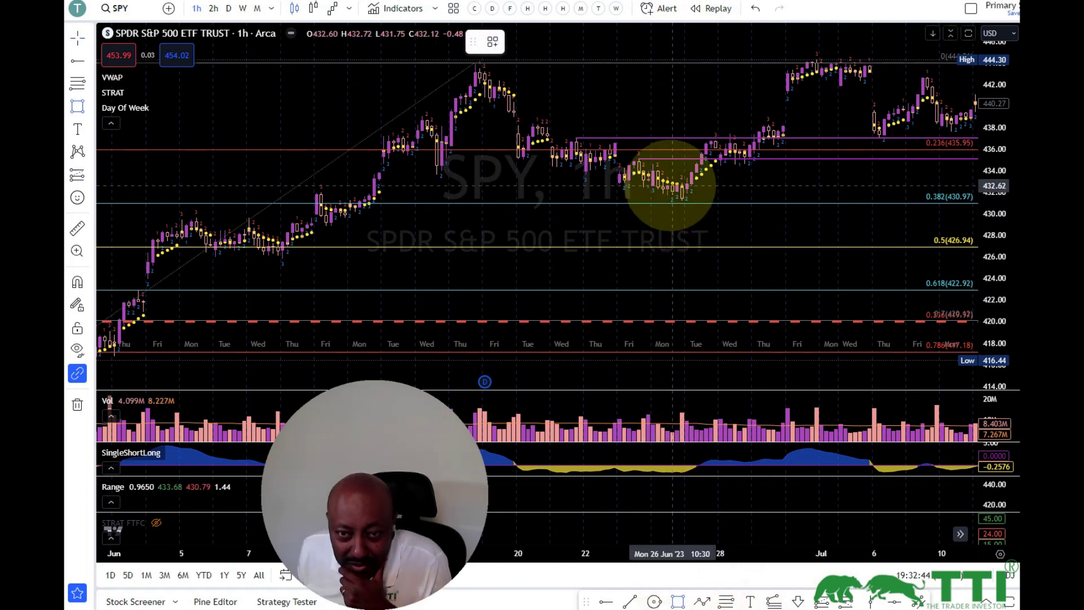
left_click_drag(672, 185, 797, 205)
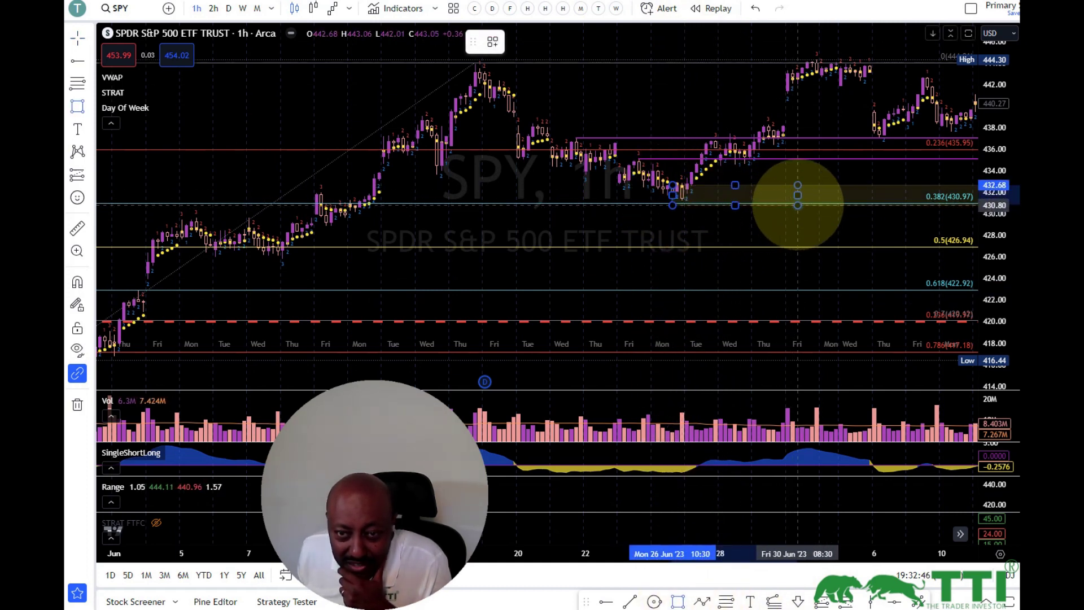
left_click(672, 214)
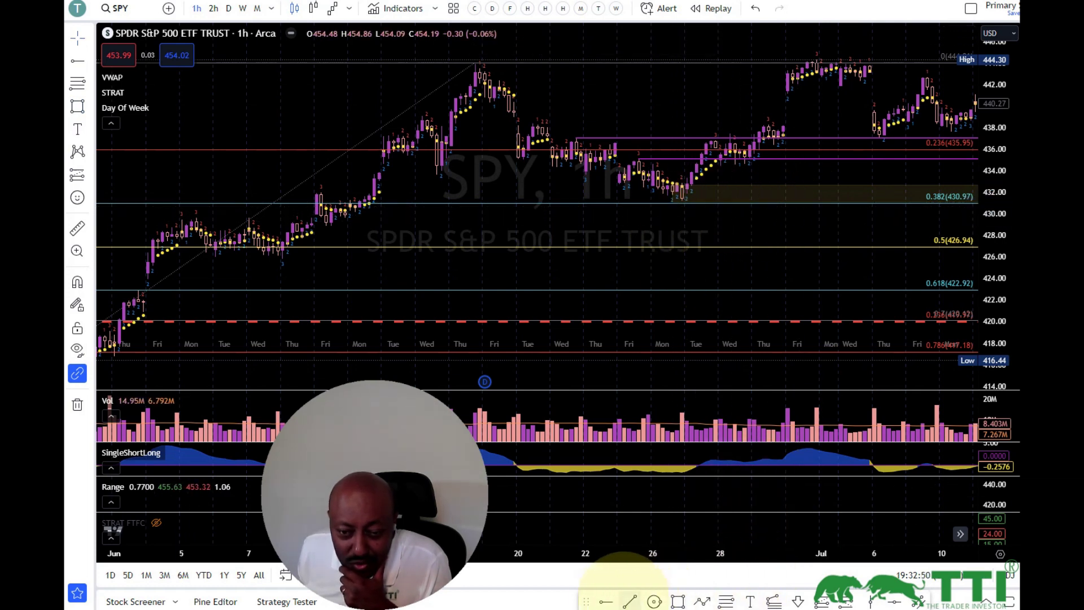
Place a long position on 27 June 2023 with entry at about 435.14 and its stop at about 430.21.
left_click(606, 601)
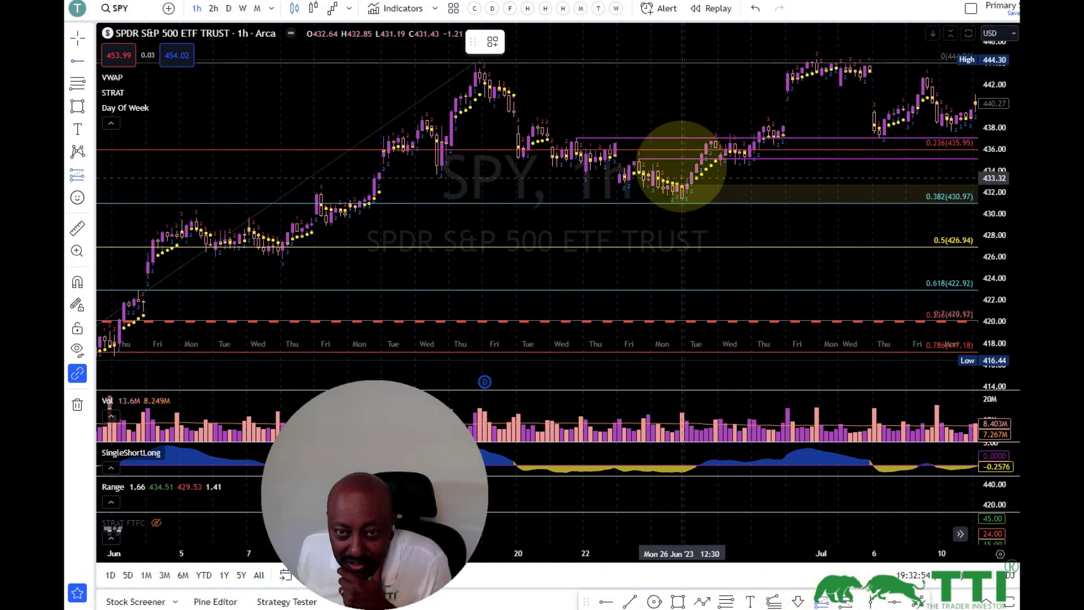
left_click(701, 158)
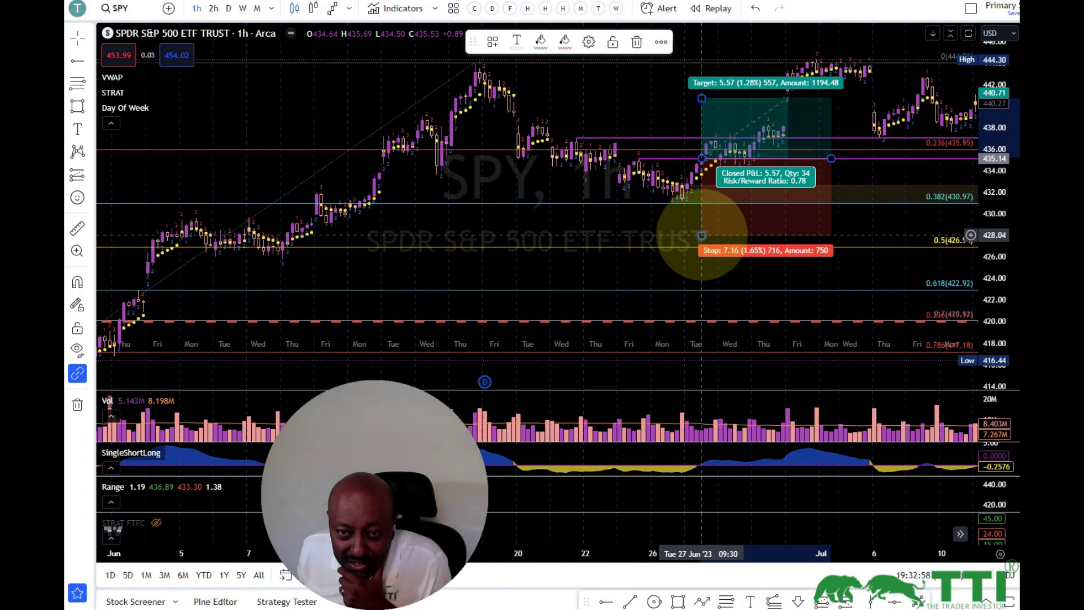
left_click_drag(701, 235, 701, 211)
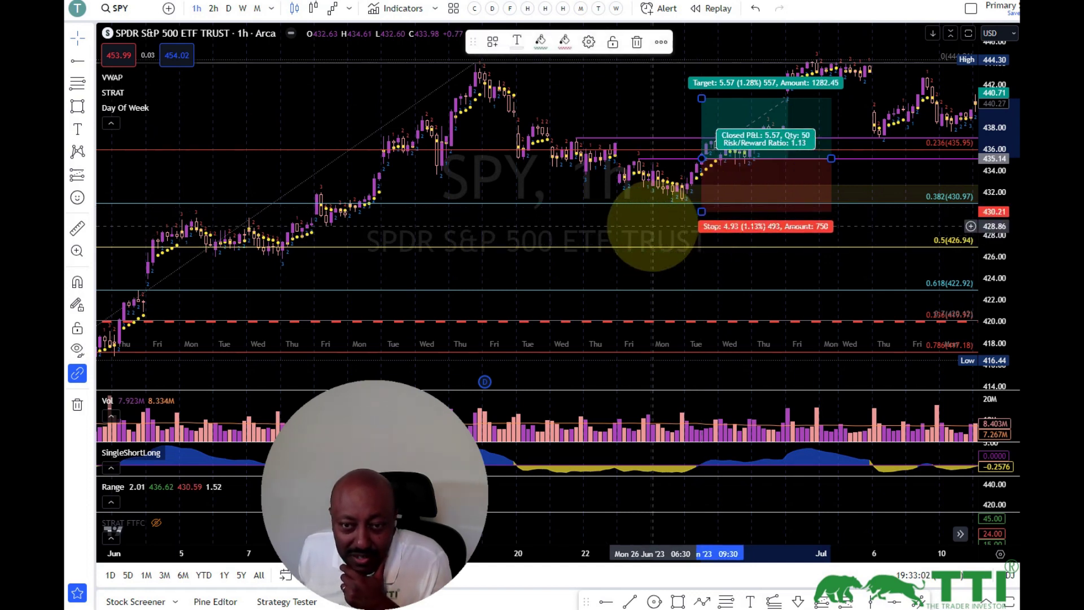
left_click(653, 226)
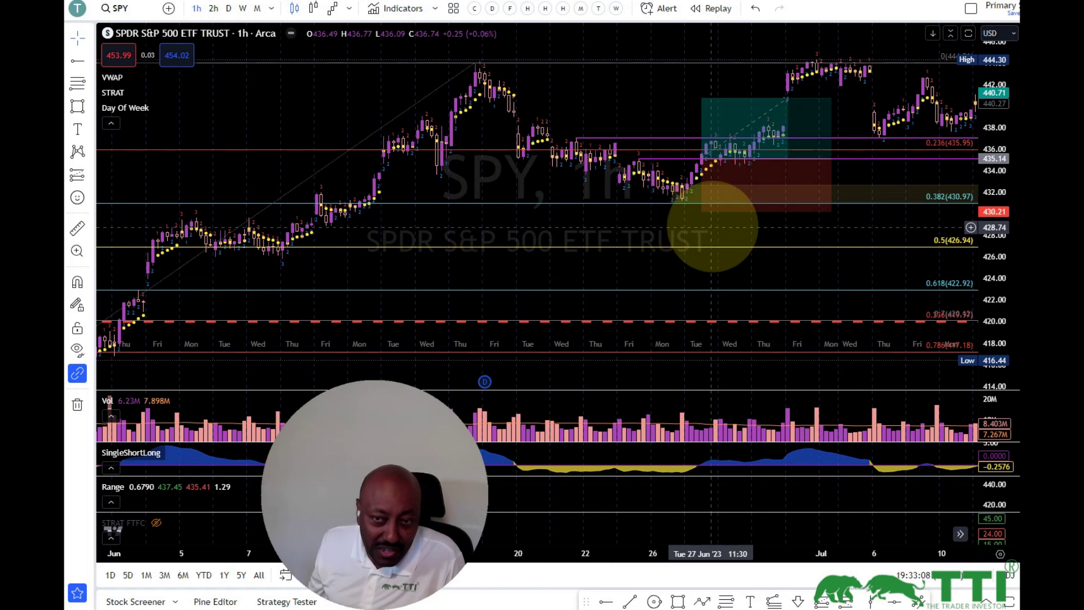
left_click(727, 143)
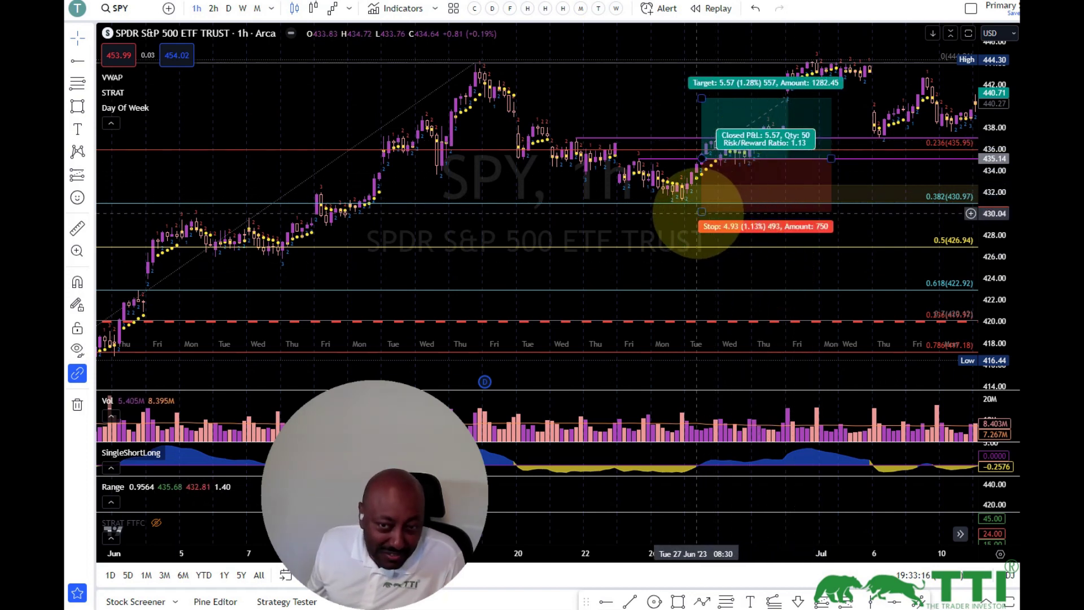
mouse_move(701, 211)
left_mouse_down()
mouse_move(702, 174)
mouse_move(702, 231)
mouse_move(703, 211)
left_mouse_up()
Apply the 1H Demand drawing template to the rectangle zone at the 26 June low.
left_click(854, 188)
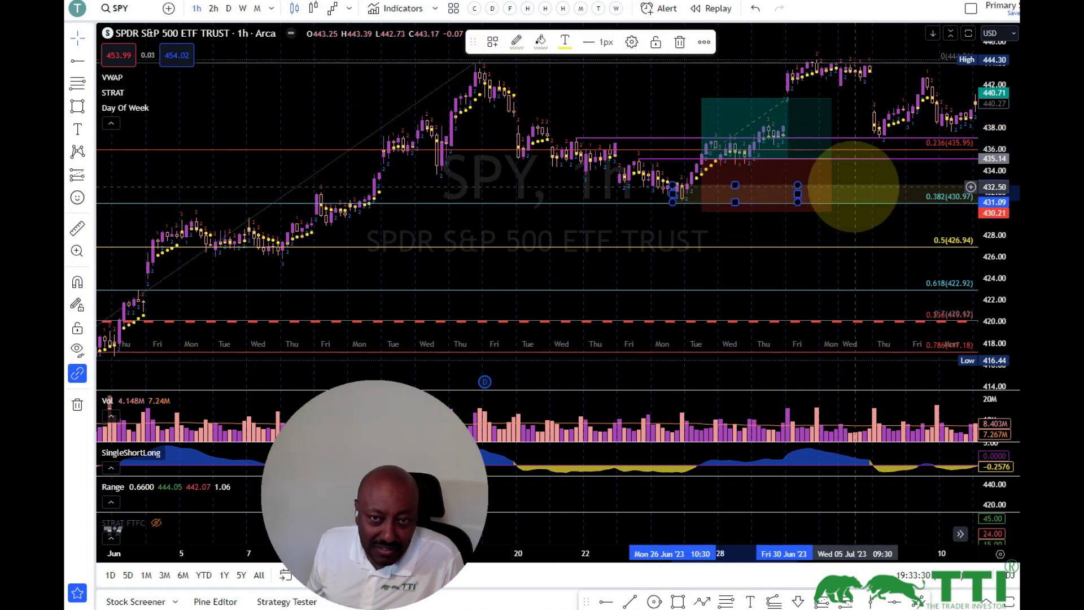
left_click(493, 41)
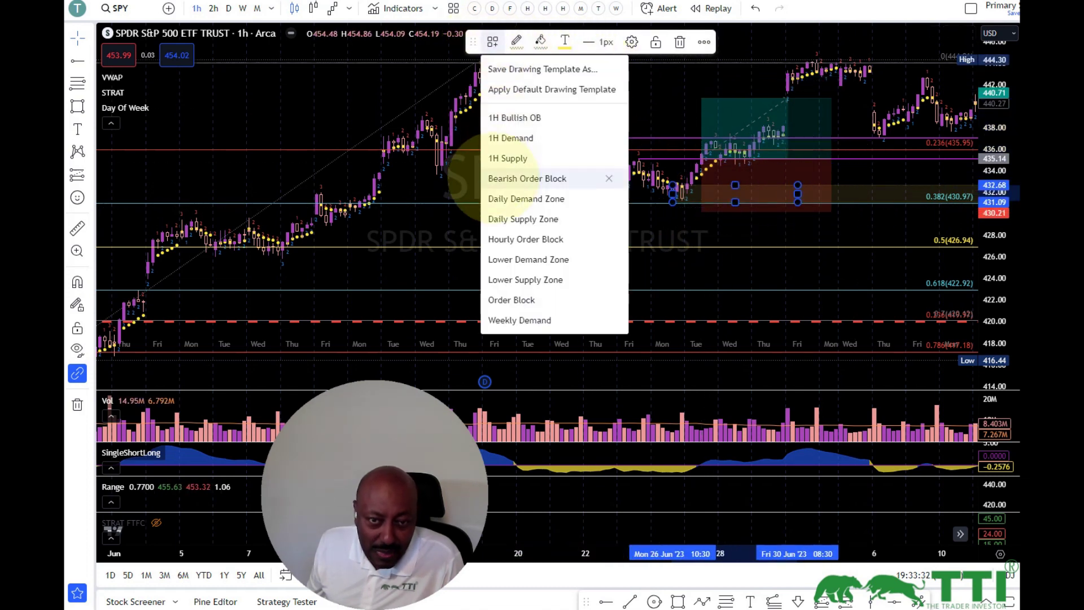
left_click(511, 138)
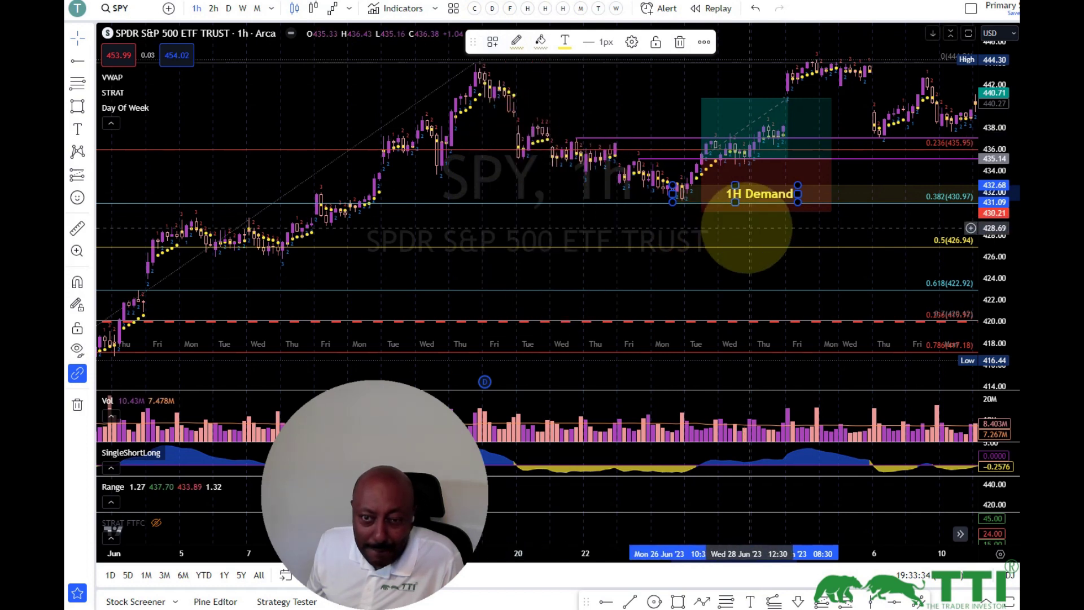
left_click(785, 248)
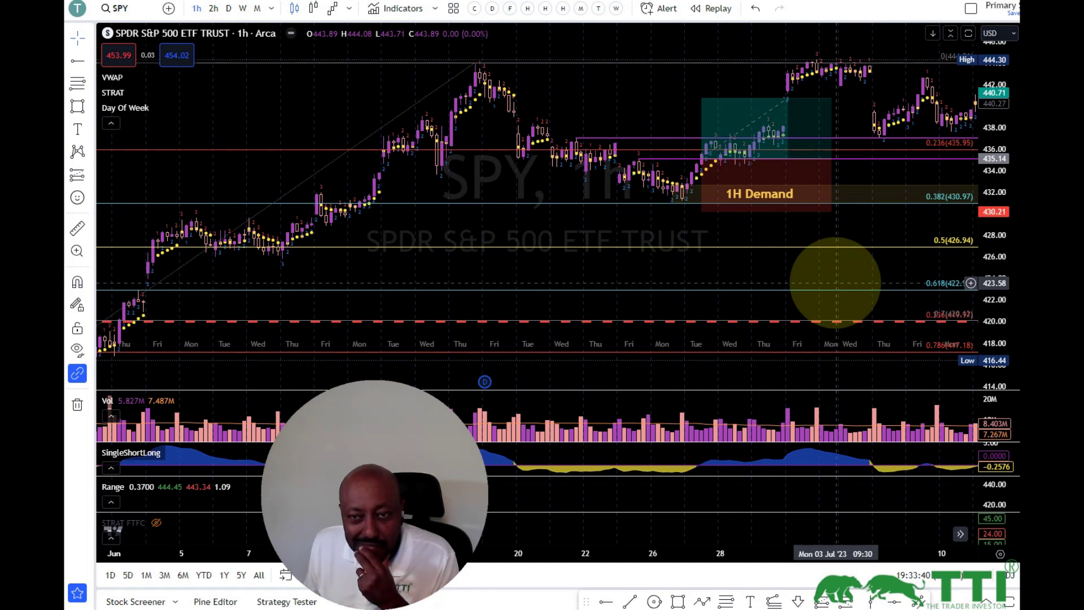
Raise the target of the 27 June long position to about 442.72.
left_click(802, 161)
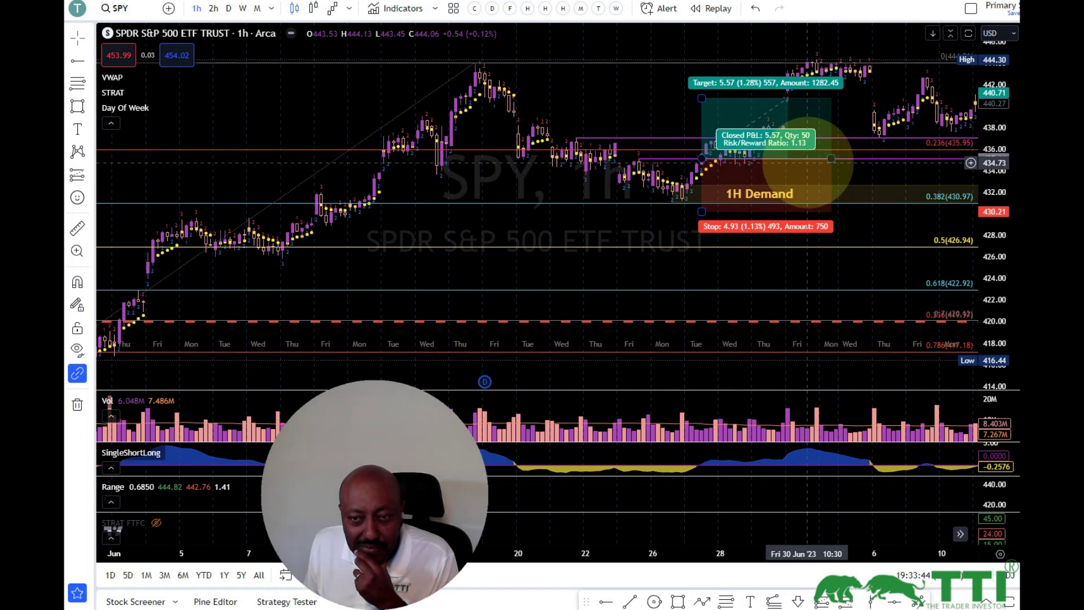
left_click(807, 163)
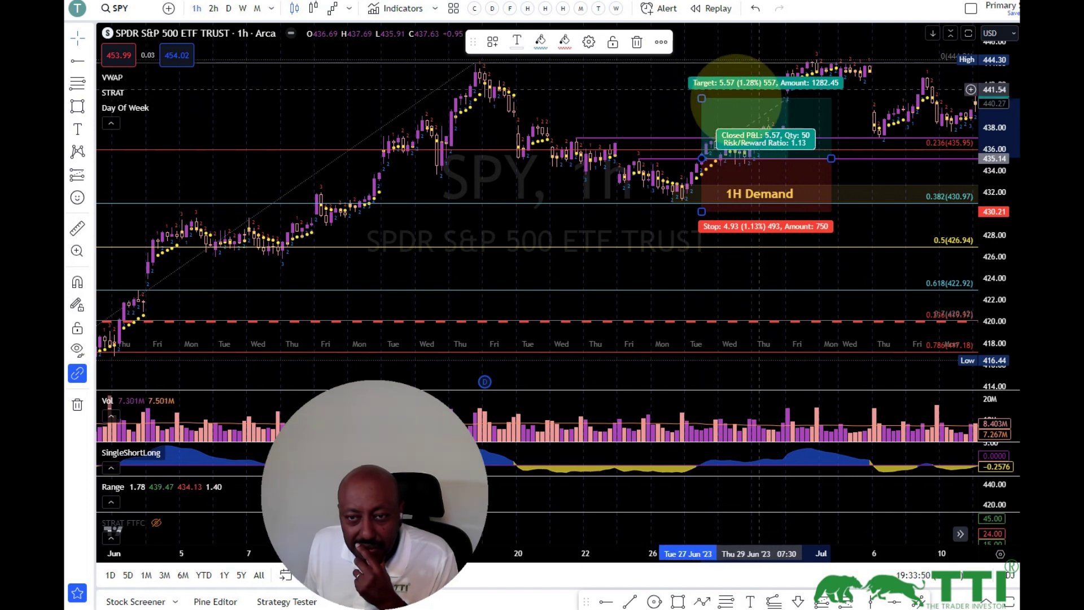
left_click_drag(702, 98, 726, 54)
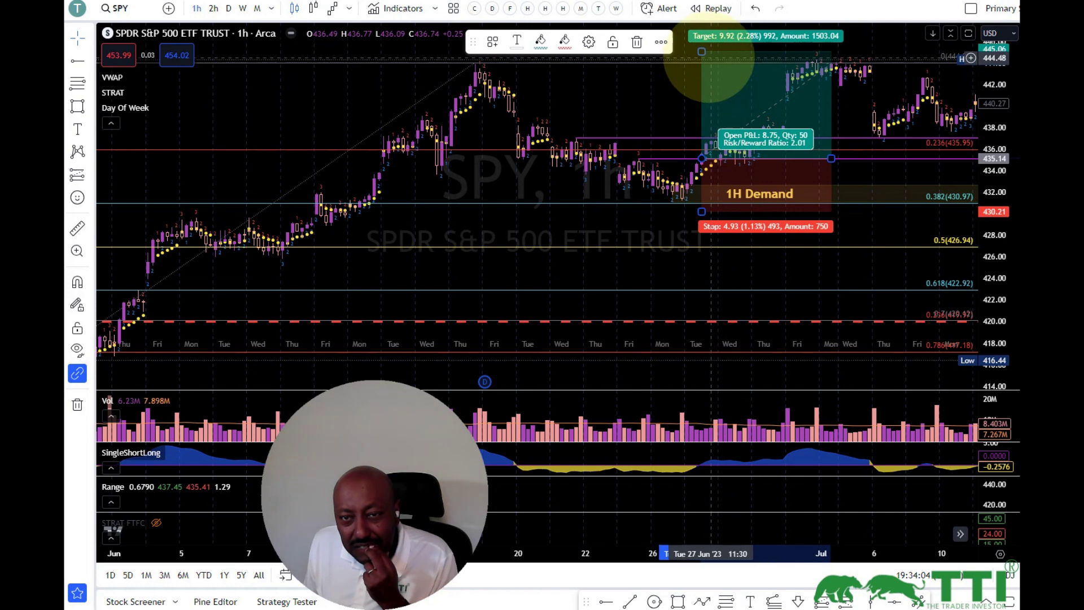
left_click_drag(702, 52, 702, 78)
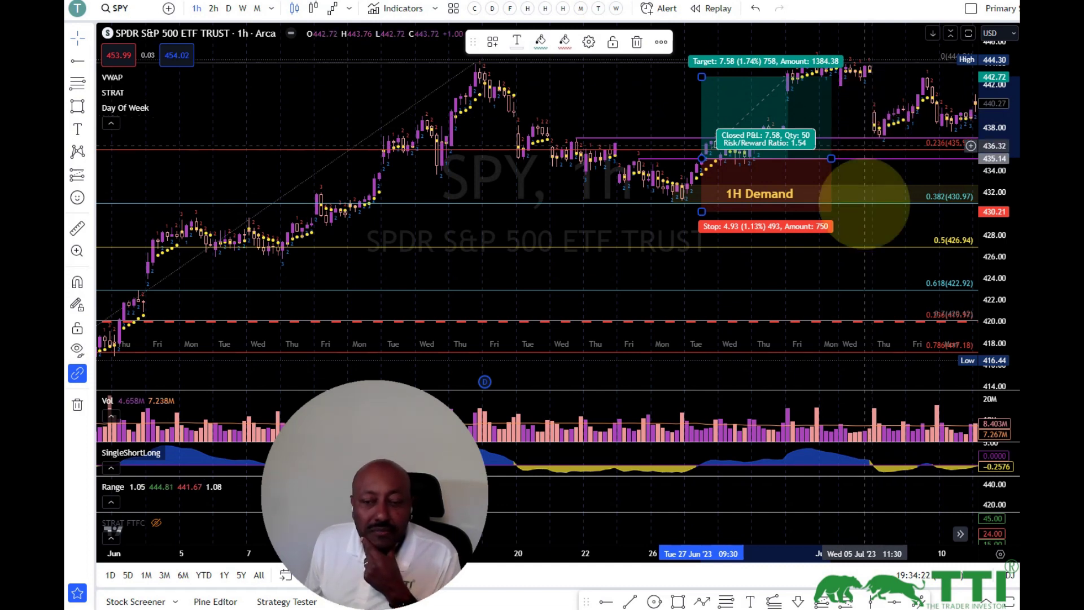
Draw a parallel channel over the 29–30 June 2023 price gap, from about 438.1 to 440.8.
left_click_drag(908, 78, 635, 111)
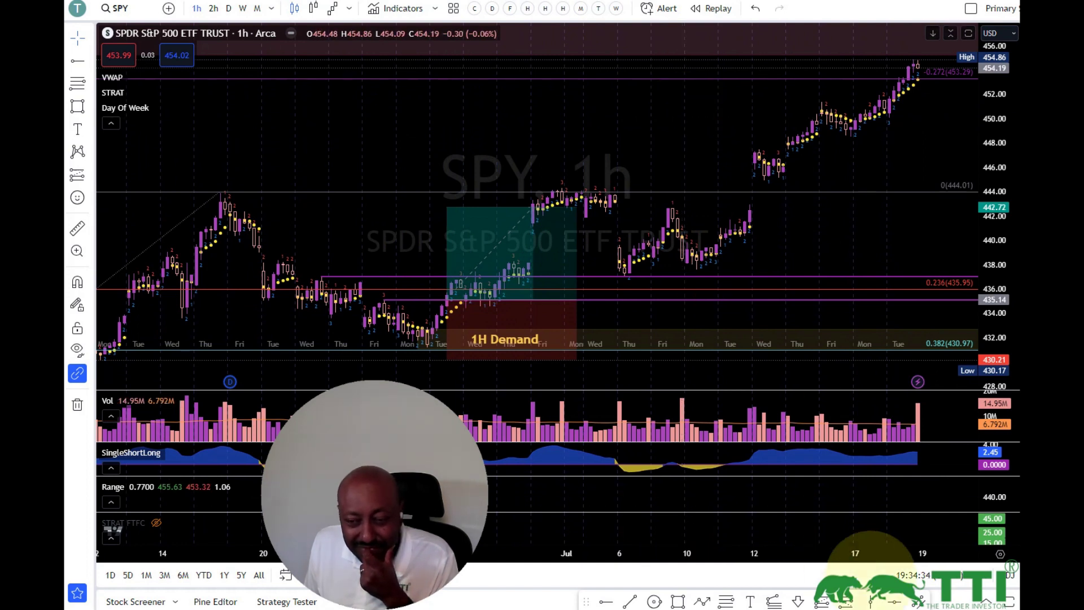
left_click(919, 600)
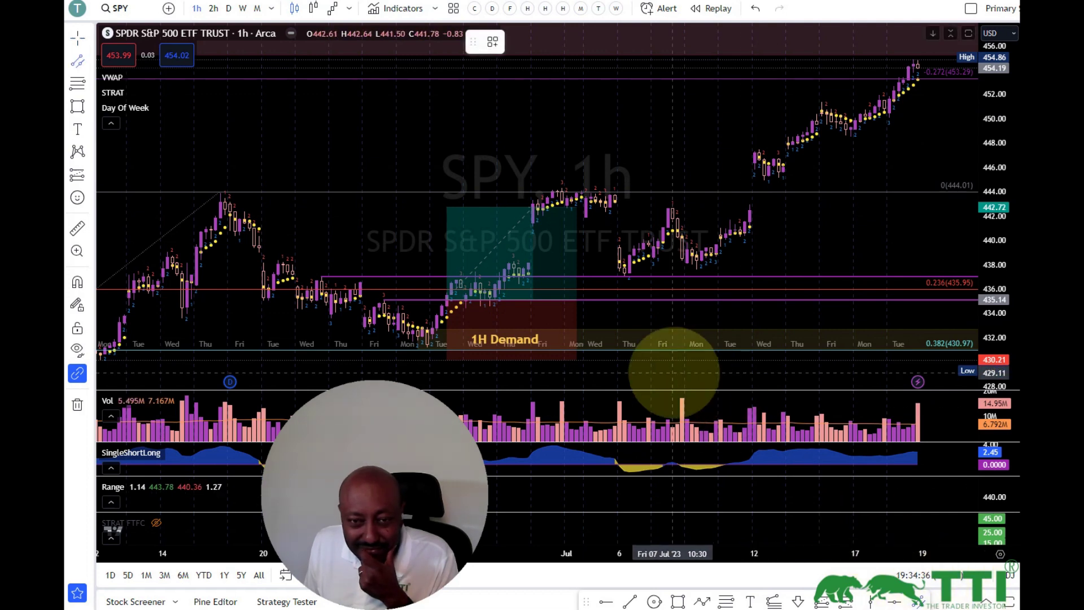
left_click(529, 263)
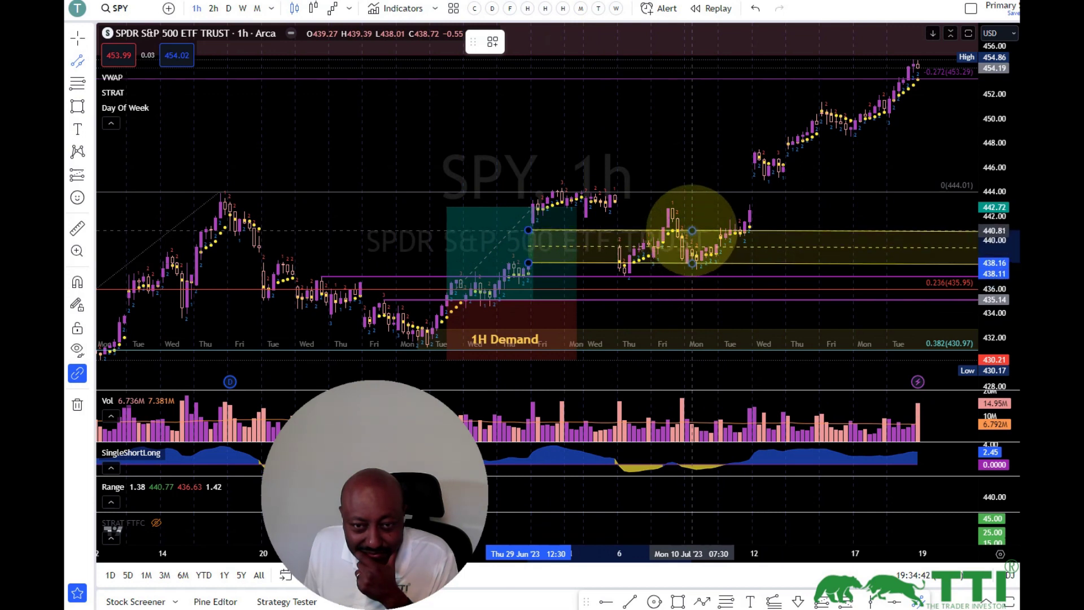
left_click(692, 231)
Mark the 5–6 July gap with a parallel channel from about 443.1 to 439.6, and delete the channel over the 29–30 June gap.
left_click(777, 284)
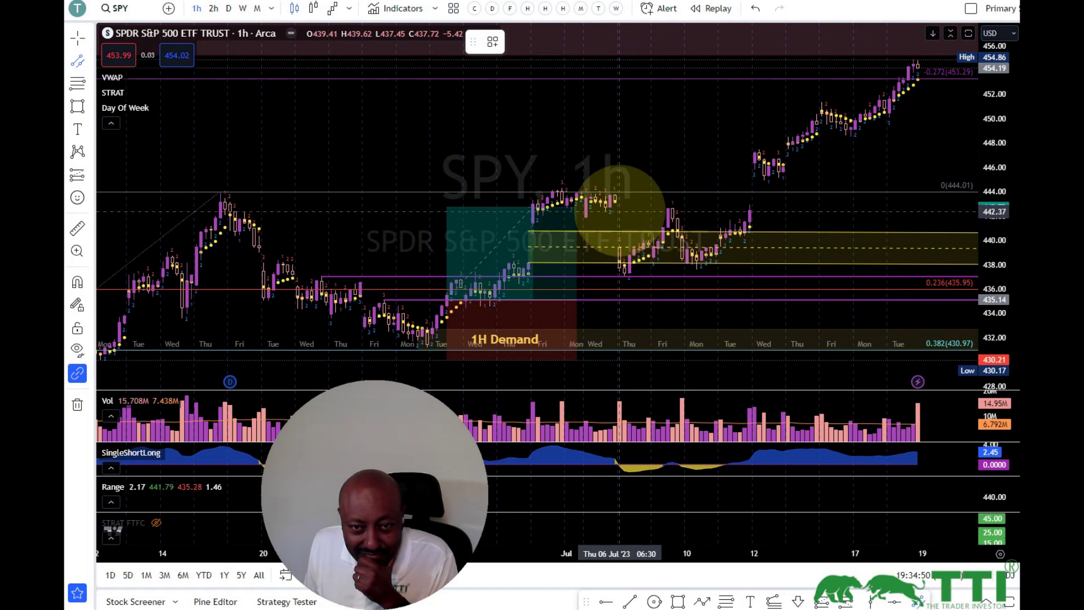
left_click(615, 200)
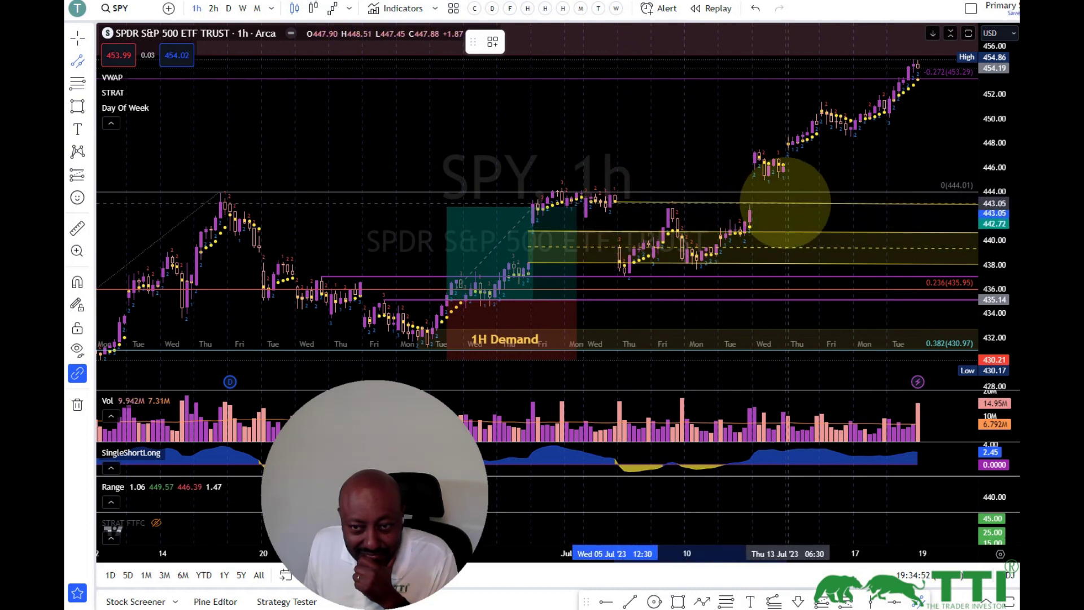
left_click(788, 202)
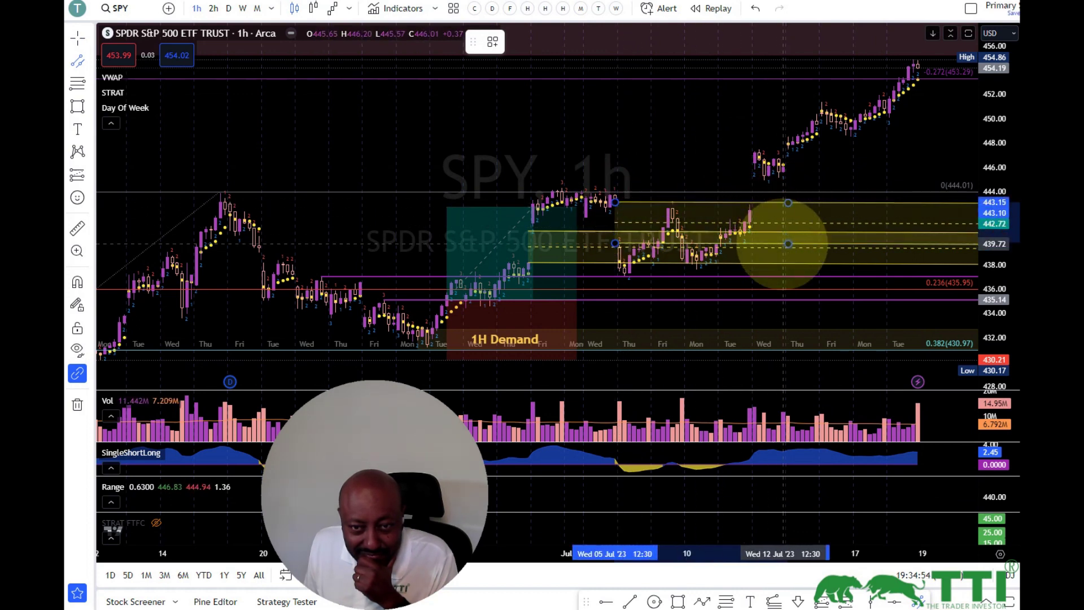
left_click(789, 246)
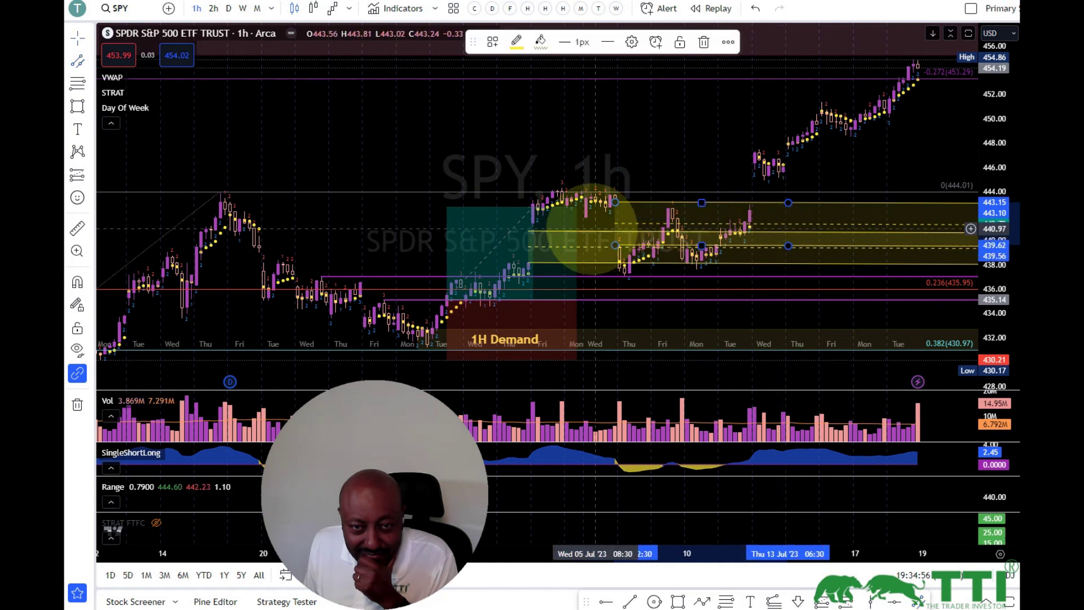
left_click(579, 230)
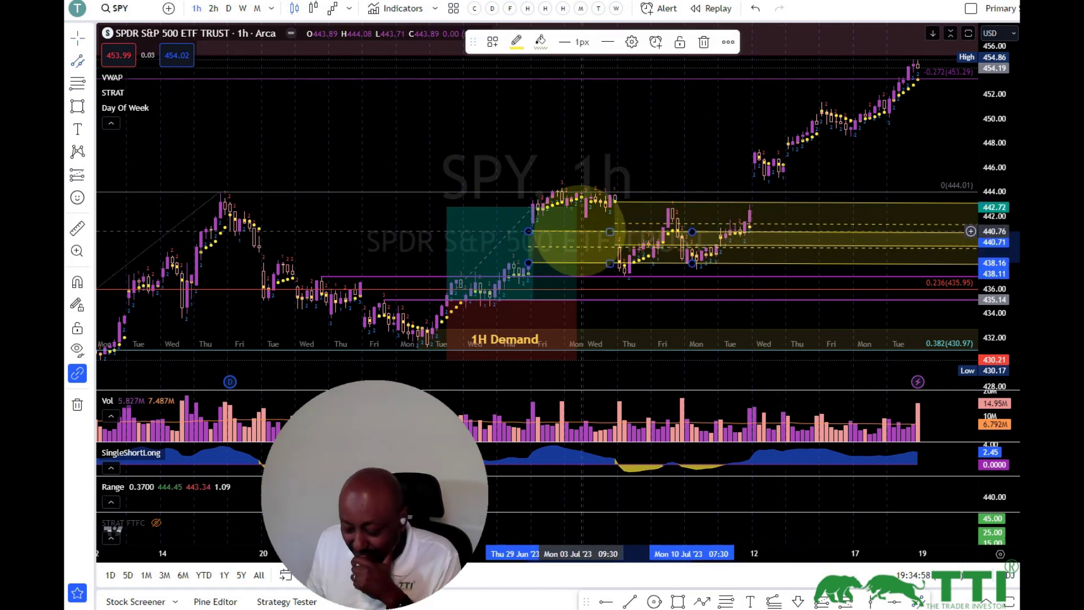
key("Delete")
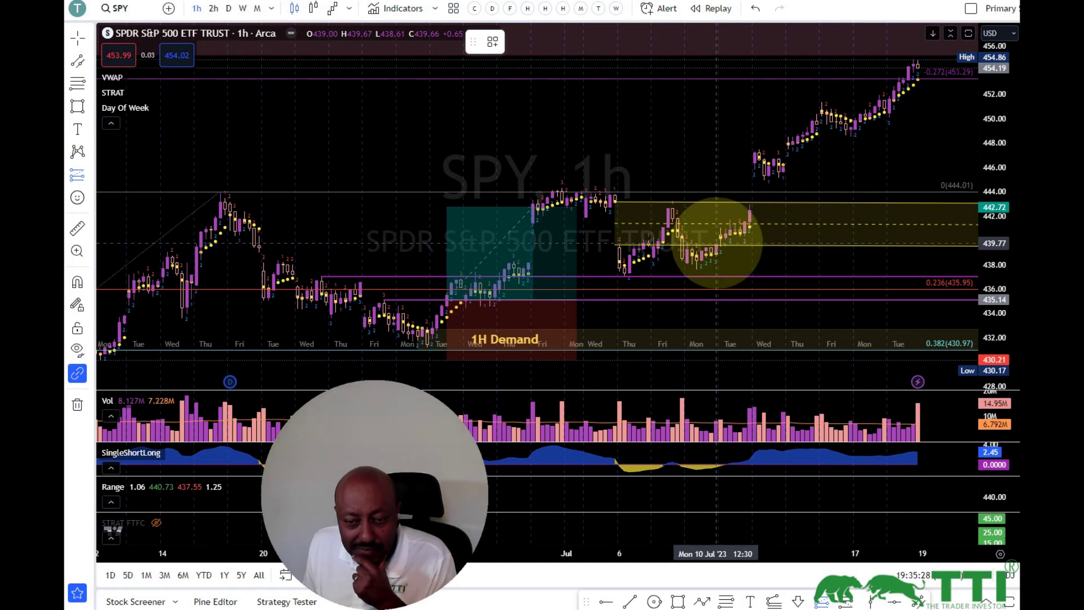
Place a second long position on 10 July 2023 with entry at about 439.77 and lower its stop to about 429.84.
left_click(716, 243)
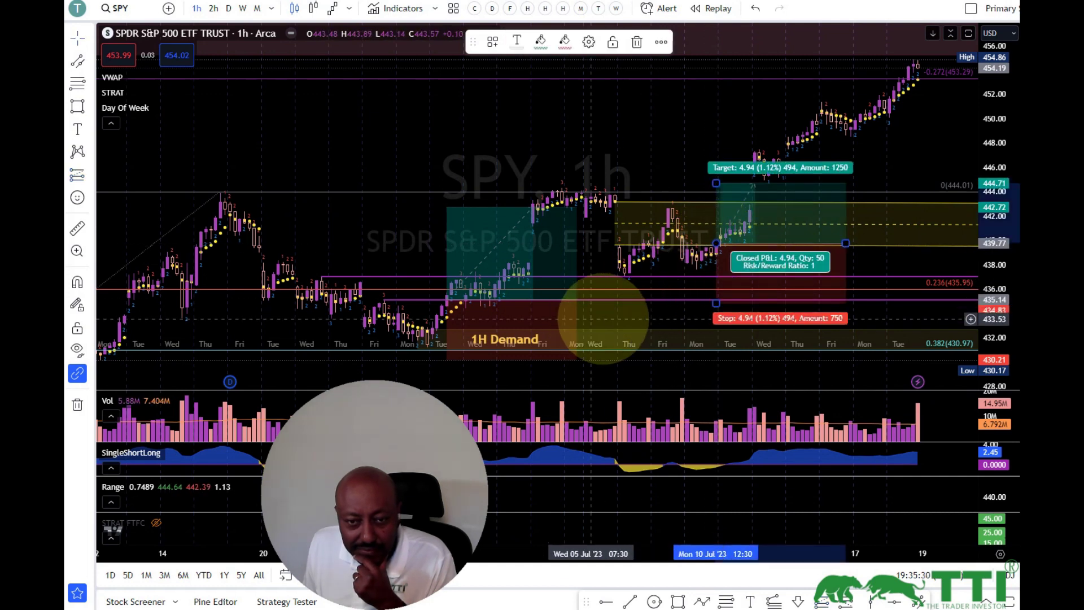
left_click_drag(716, 304, 718, 364)
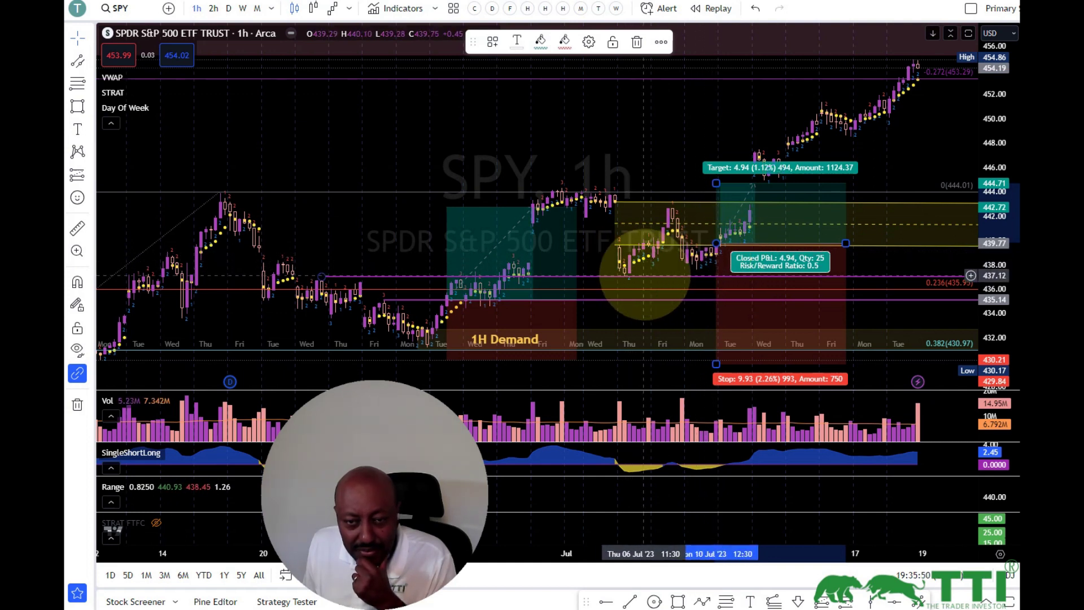
mouse_move(495, 266)
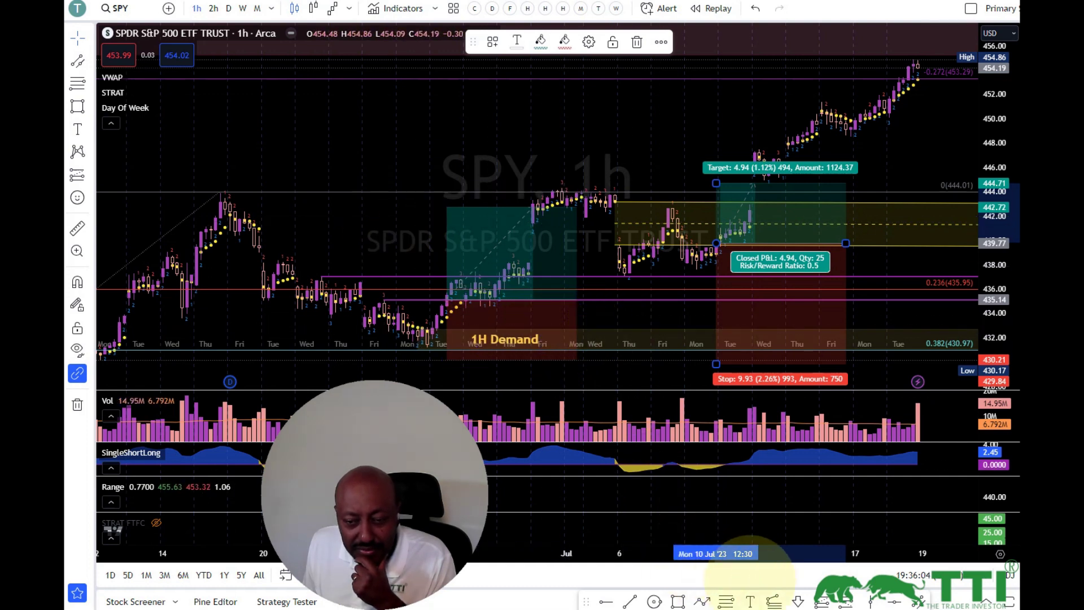
Draw a zone from 29 June to 7 July 2023 between about 435.56 and 434.31, using the 1H Demand template.
left_click(727, 553)
left_click_drag(461, 302, 654, 303)
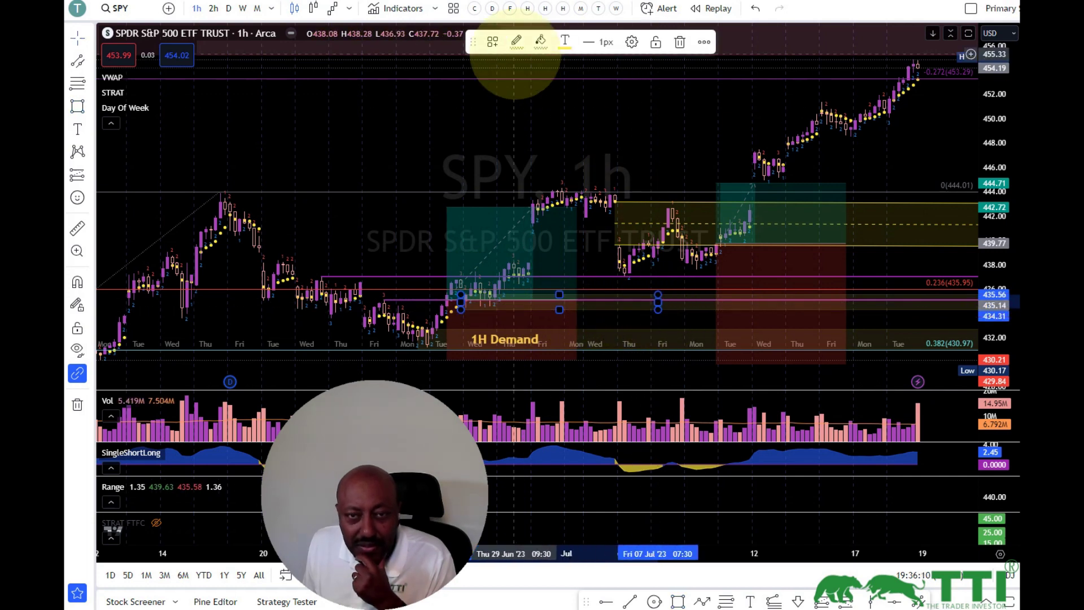
left_click(493, 41)
left_click(510, 138)
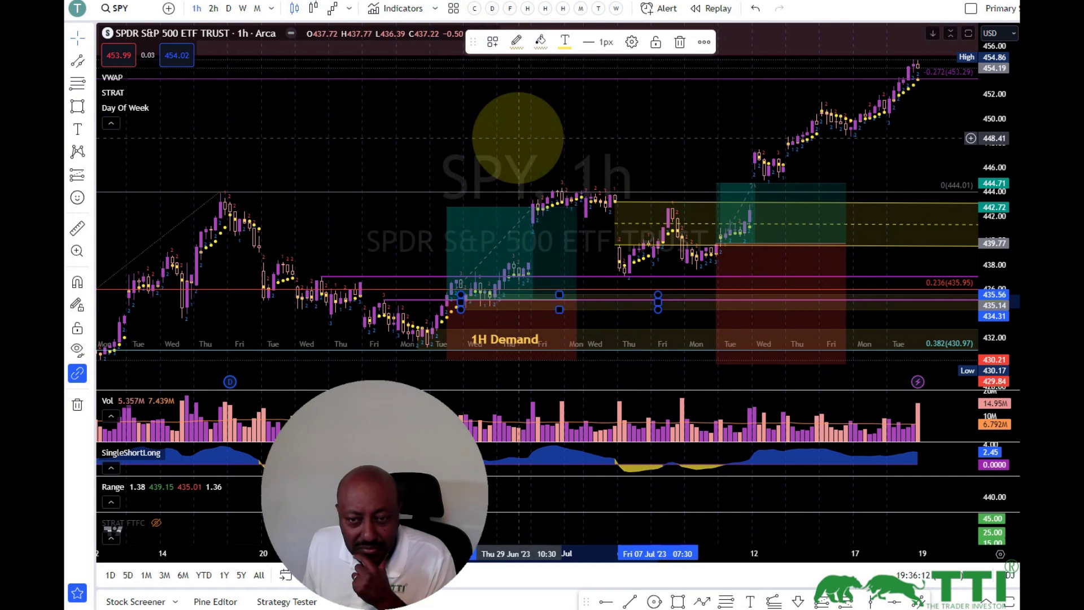
Raise the 10 July long position's stop to about 434.00 and set its target at about 446.43.
left_click_drag(716, 365, 725, 314)
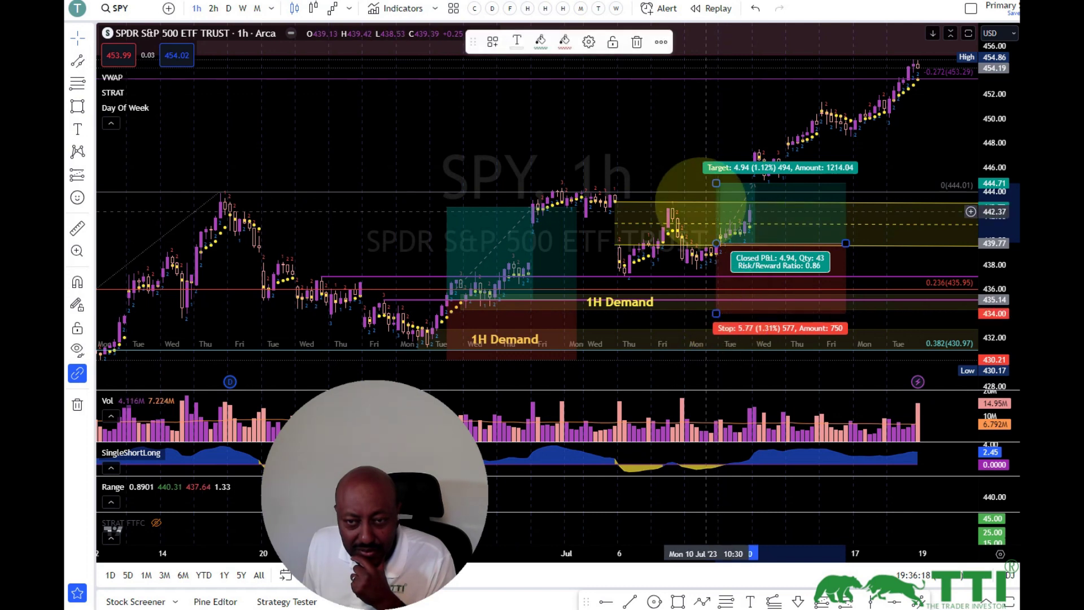
mouse_move(716, 183)
left_mouse_down()
mouse_move(741, 149)
mouse_move(770, 151)
mouse_move(835, 109)
mouse_move(824, 105)
mouse_move(965, 51)
mouse_move(915, 62)
mouse_move(835, 121)
mouse_move(786, 126)
mouse_move(801, 135)
mouse_move(824, 102)
left_mouse_up()
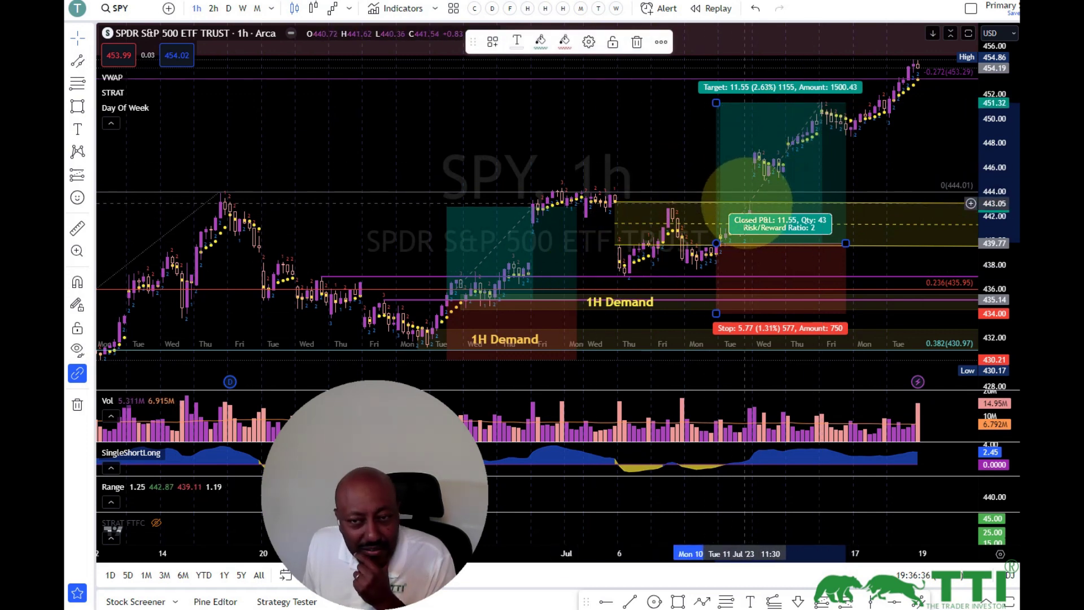
left_click_drag(716, 103, 728, 163)
left_click(647, 147)
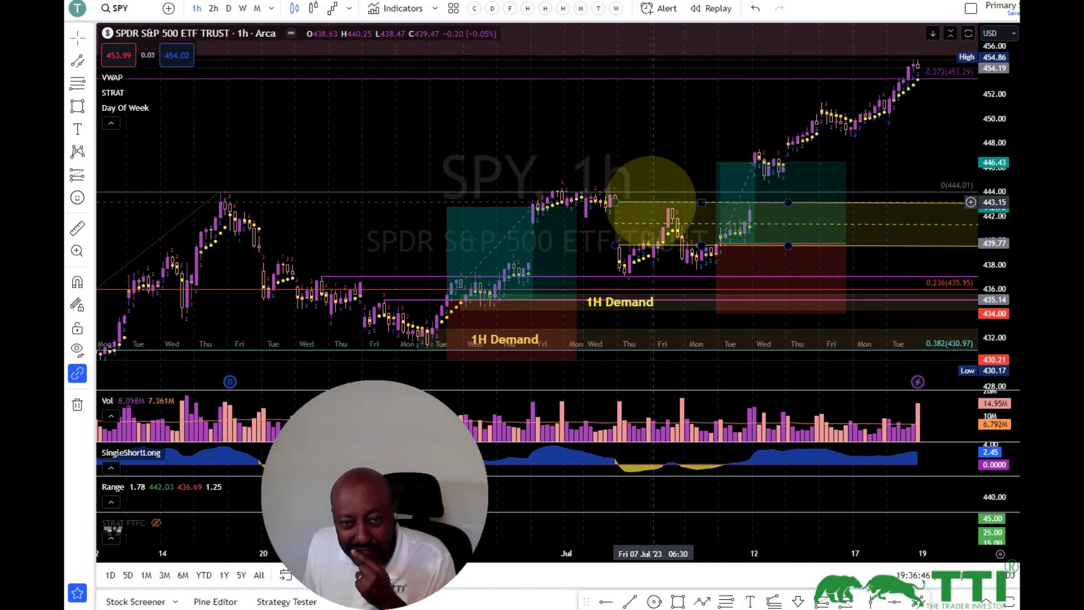
Move the 5–6 July parallel channel onto the 11–12 July gap and fit it from about 442.8 to 445.7.
left_click(653, 203)
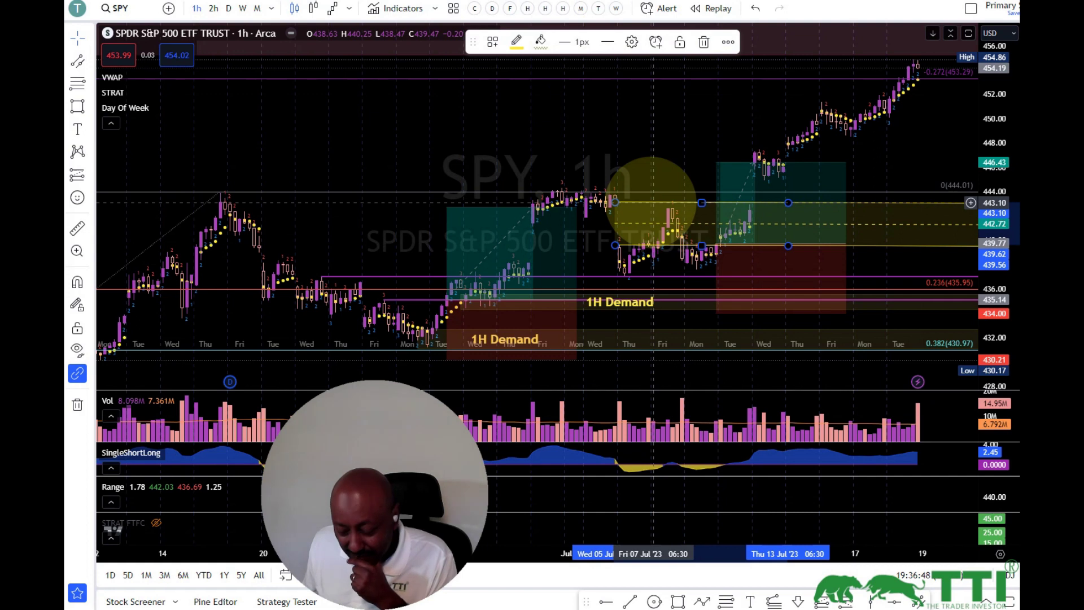
left_click_drag(654, 202, 788, 175)
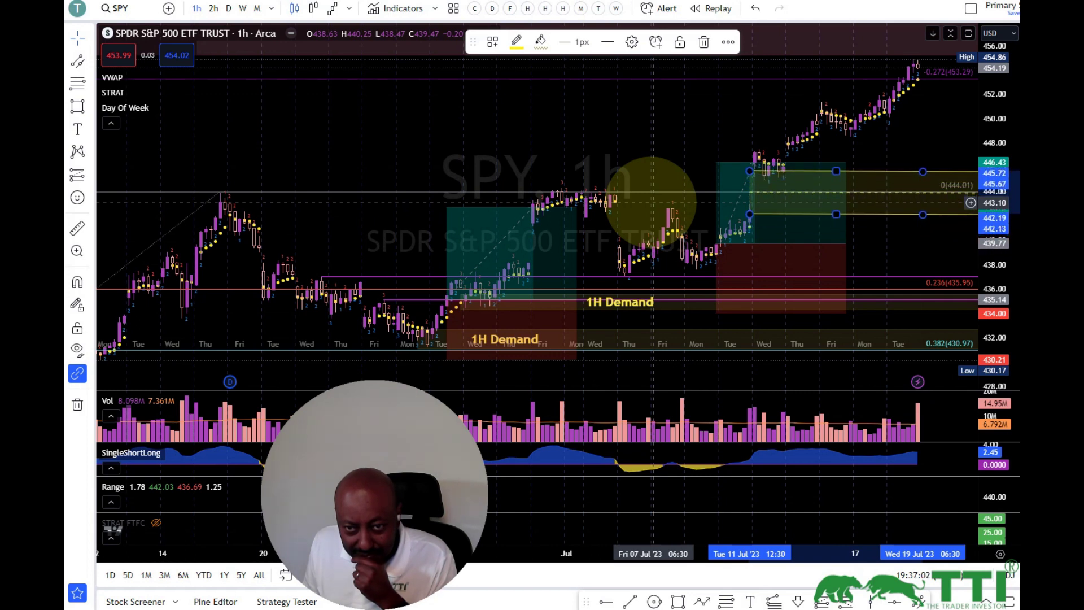
left_click_drag(787, 164, 788, 164)
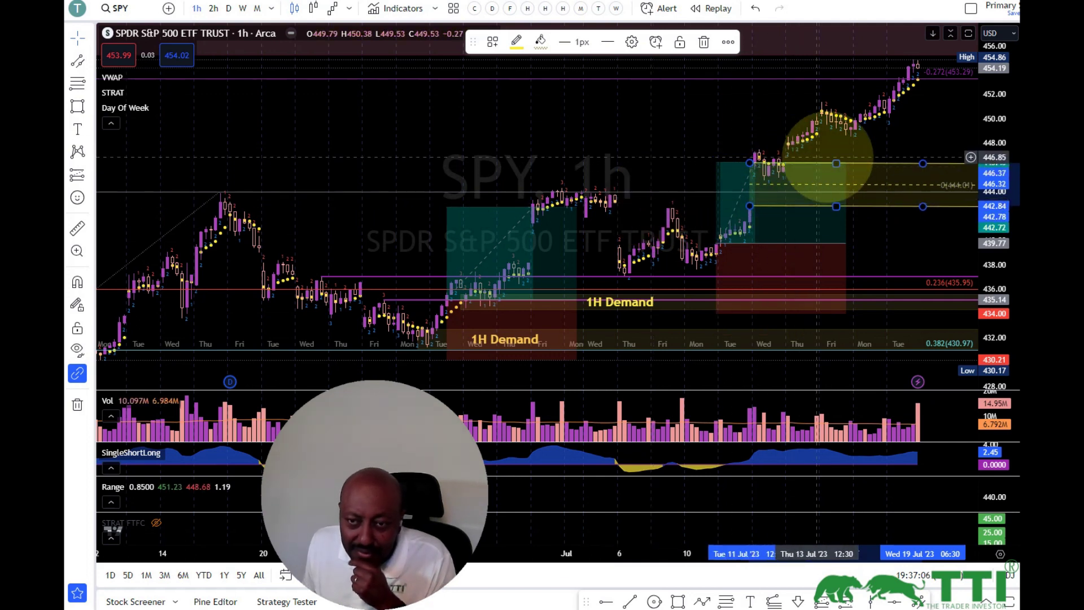
left_click_drag(836, 164, 842, 171)
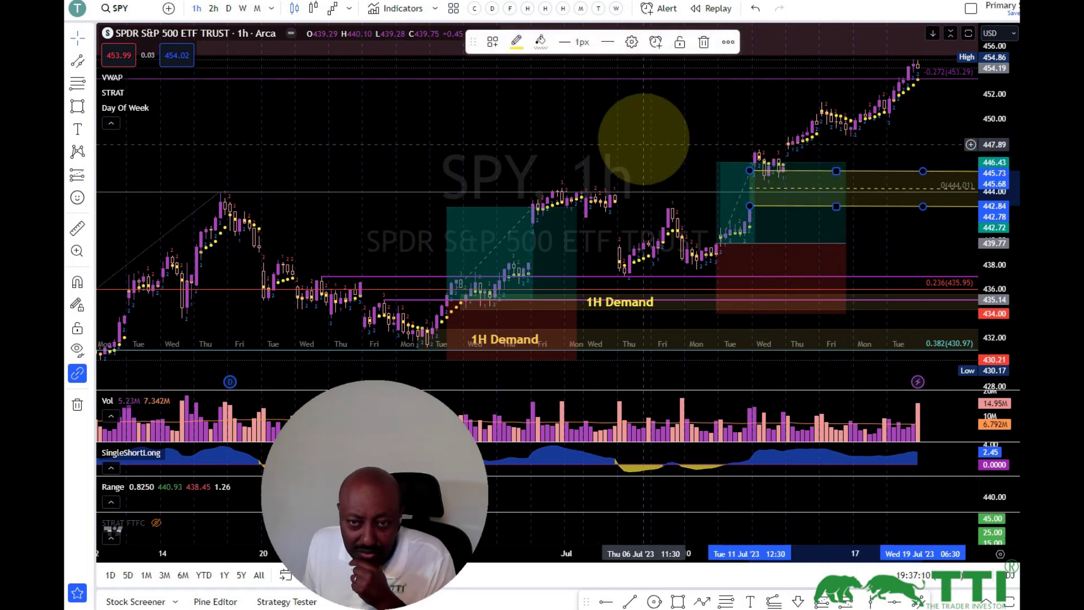
left_click(641, 133)
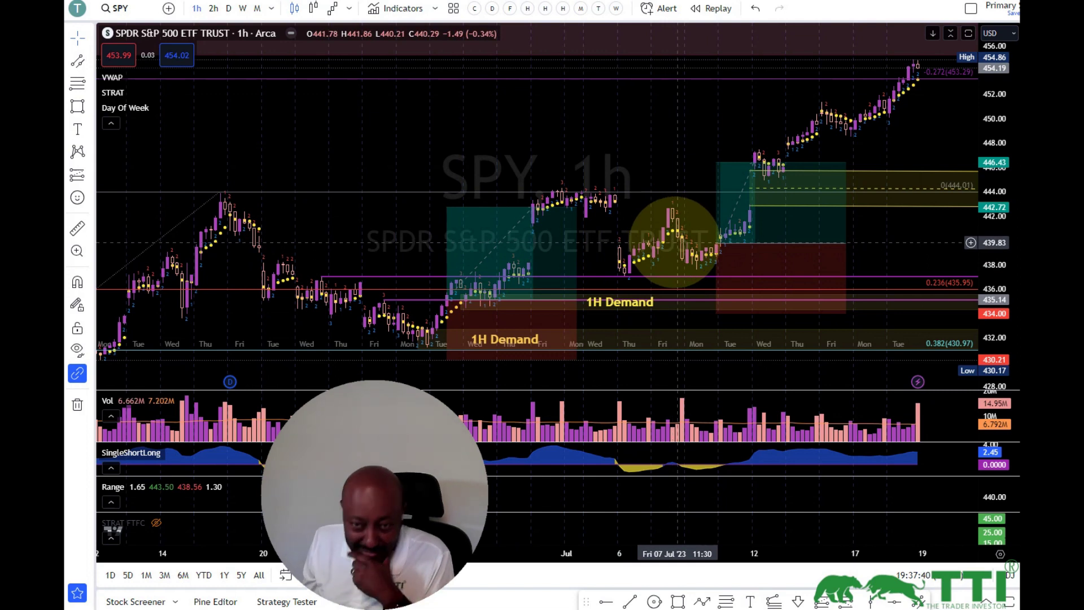
Examine the two long positions against the demand zones, Fibonacci levels and earlier price action since late March.
scroll(678, 138, "down", 3)
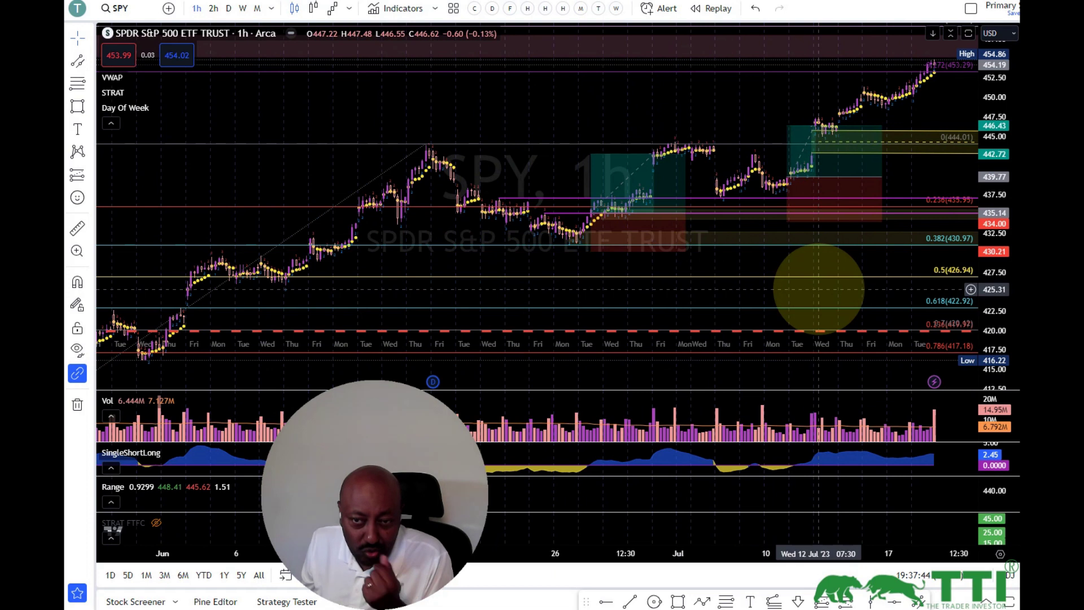
mouse_move(643, 186)
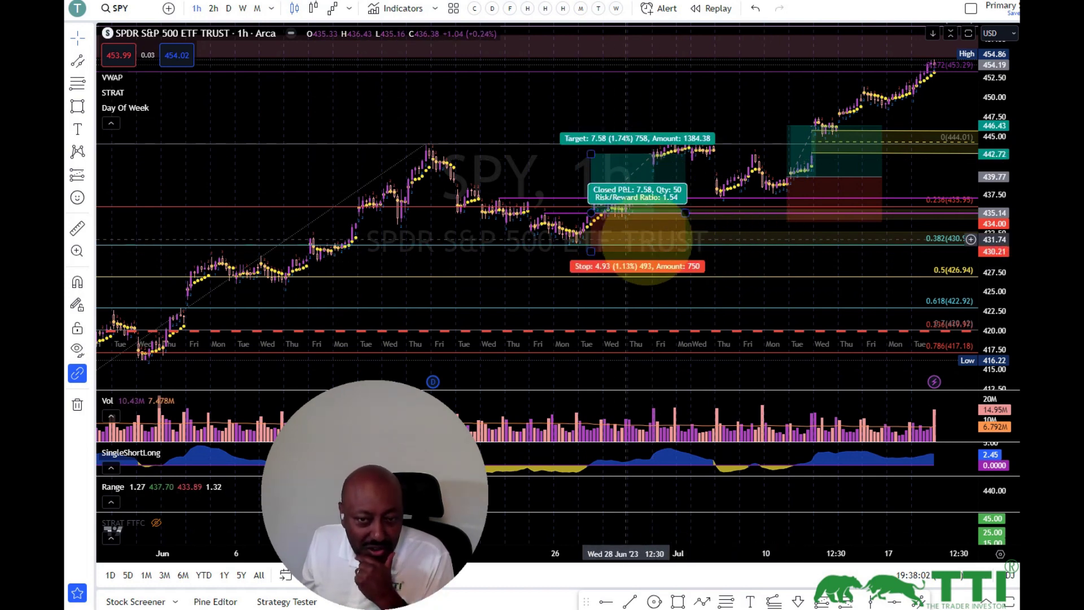
left_click(630, 236)
left_click(628, 244)
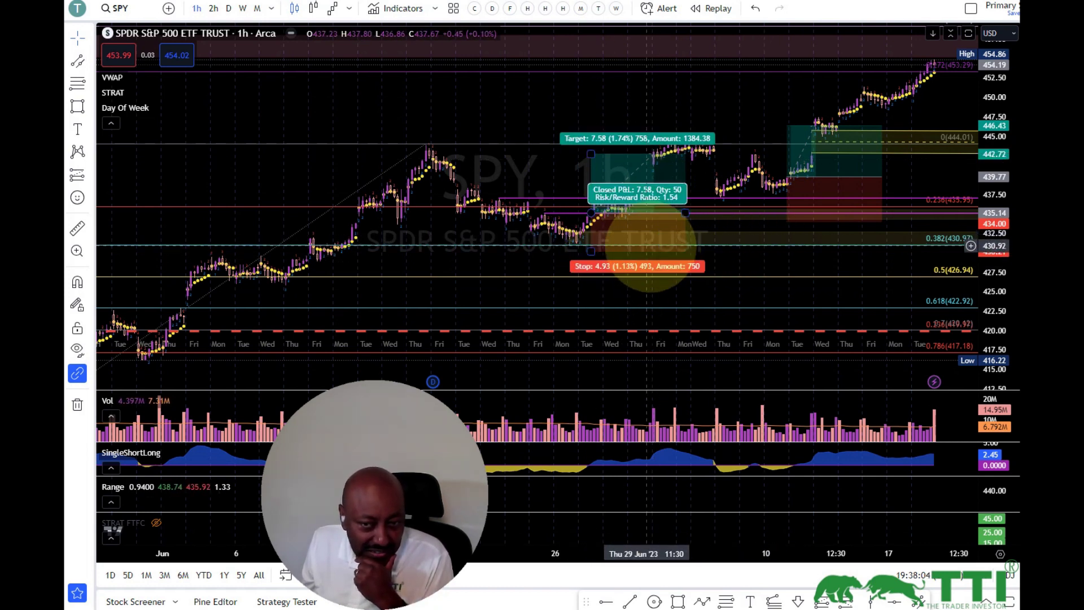
left_click(615, 244)
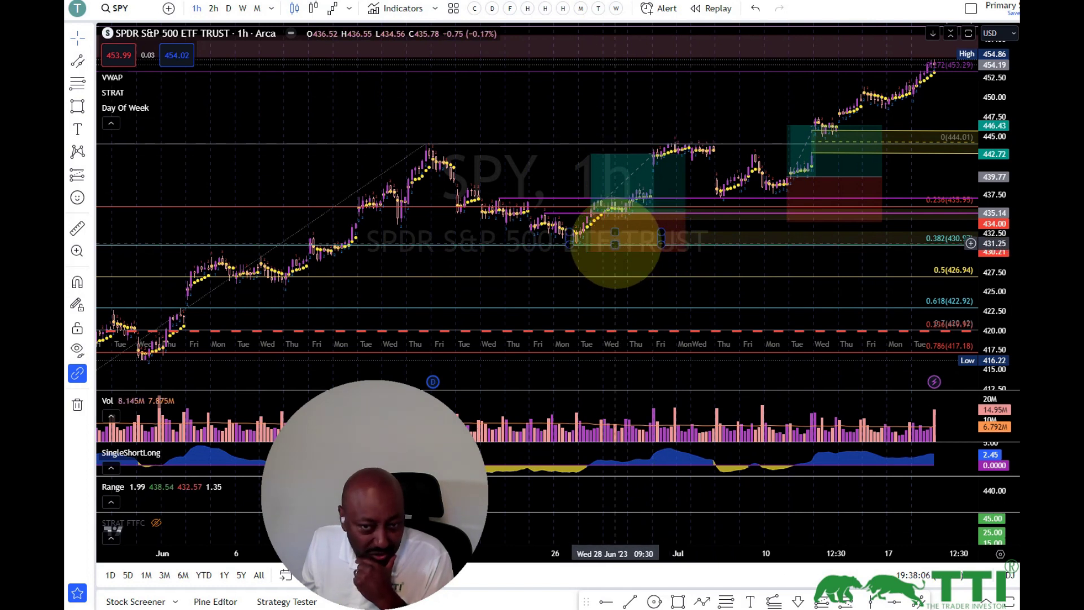
scroll(485, 243, "down", 4)
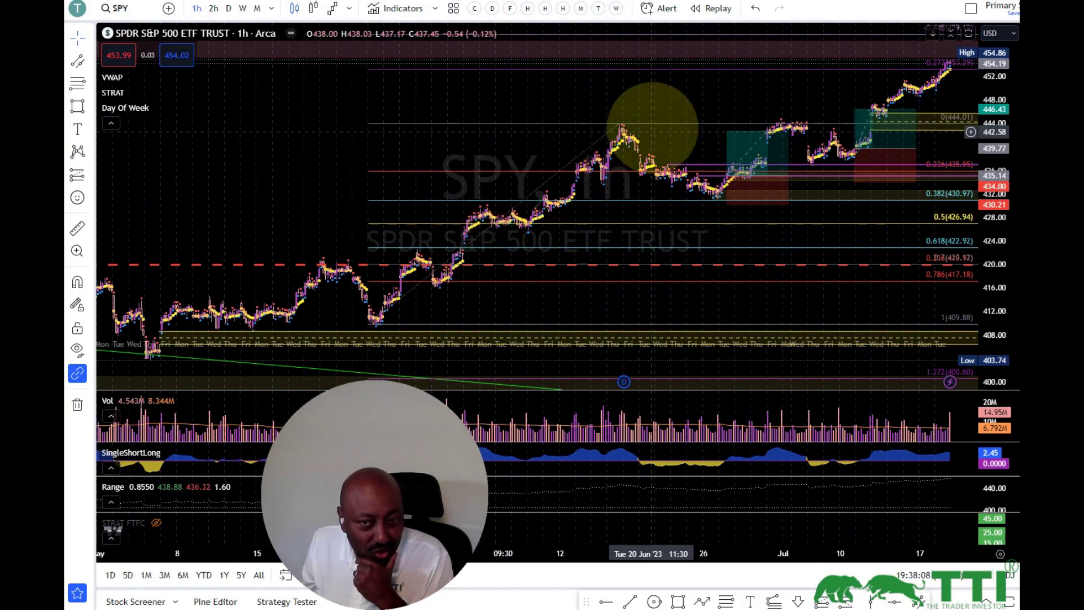
scroll(310, 282, "down", 3)
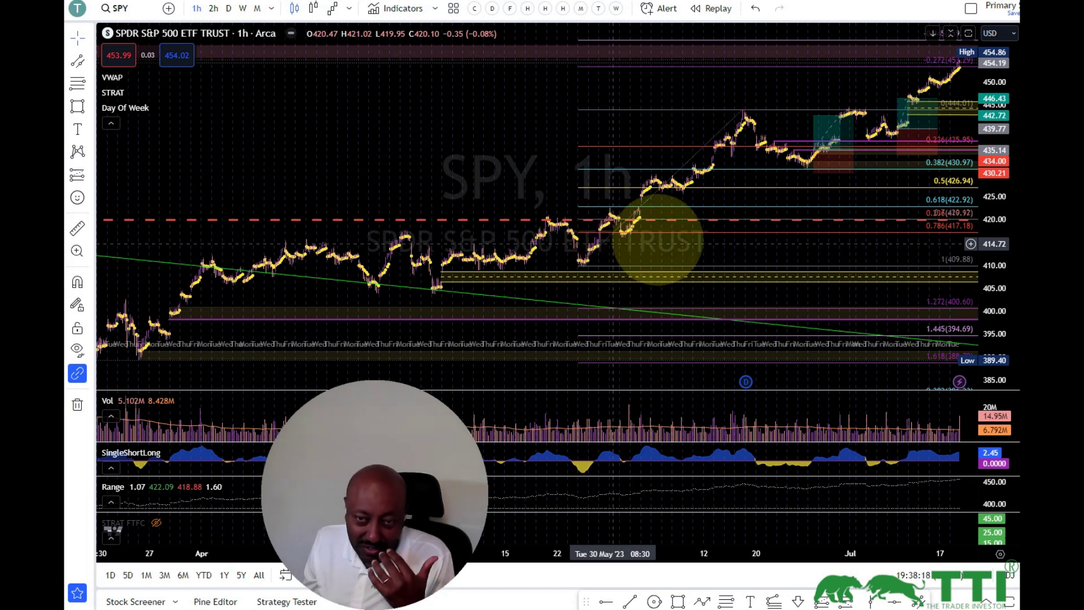
scroll(726, 238, "up", 3)
scroll(726, 237, "up", 3)
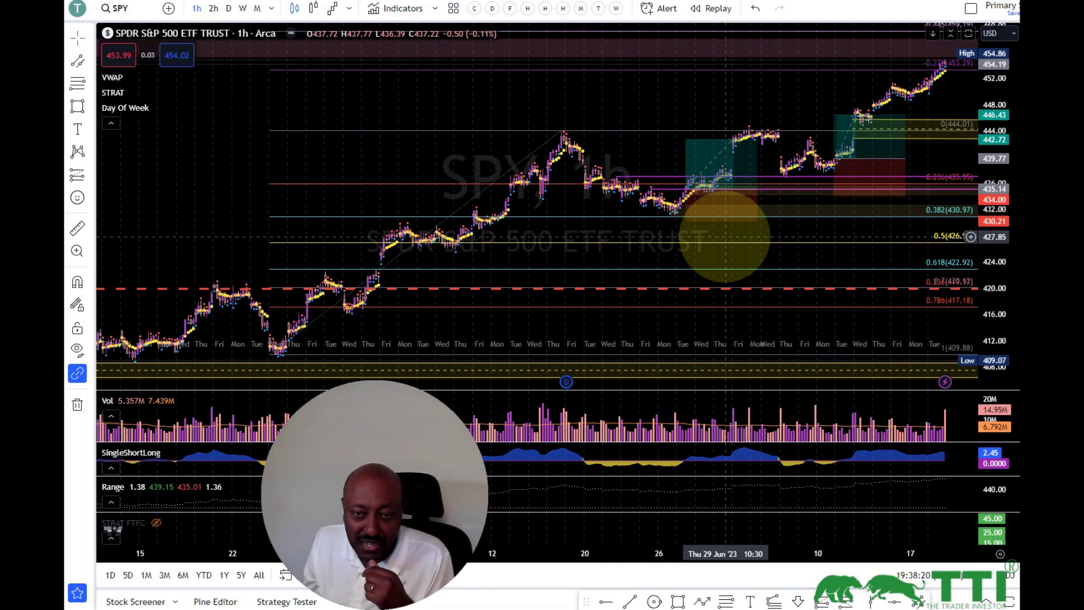
left_click(587, 198)
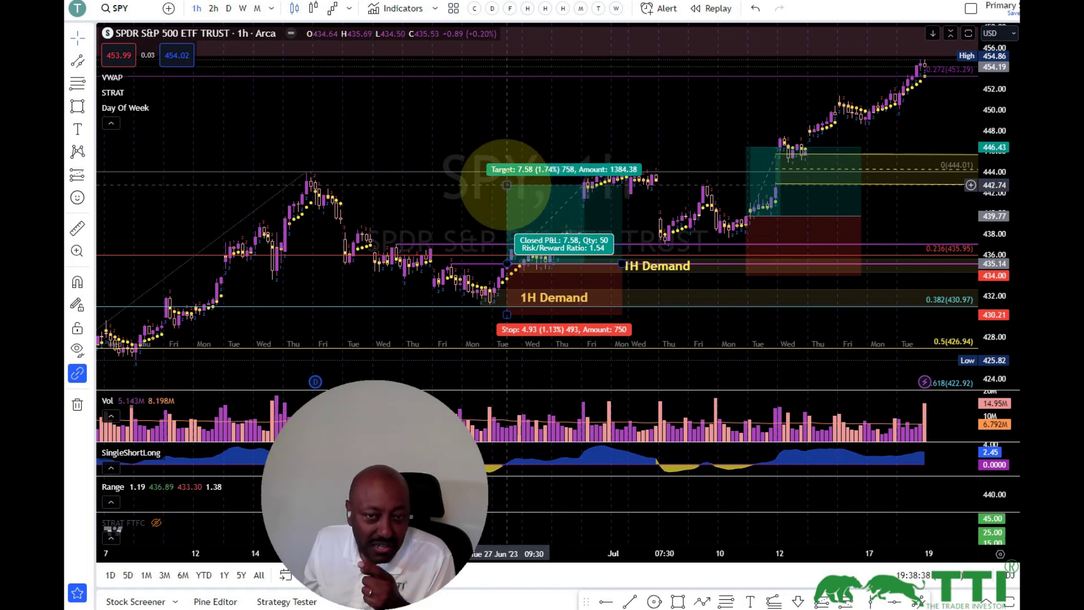
Extend the 27 June long position past 19 July and set its target at about 453.21.
left_click_drag(506, 185, 506, 178)
left_click_drag(598, 178, 774, 140)
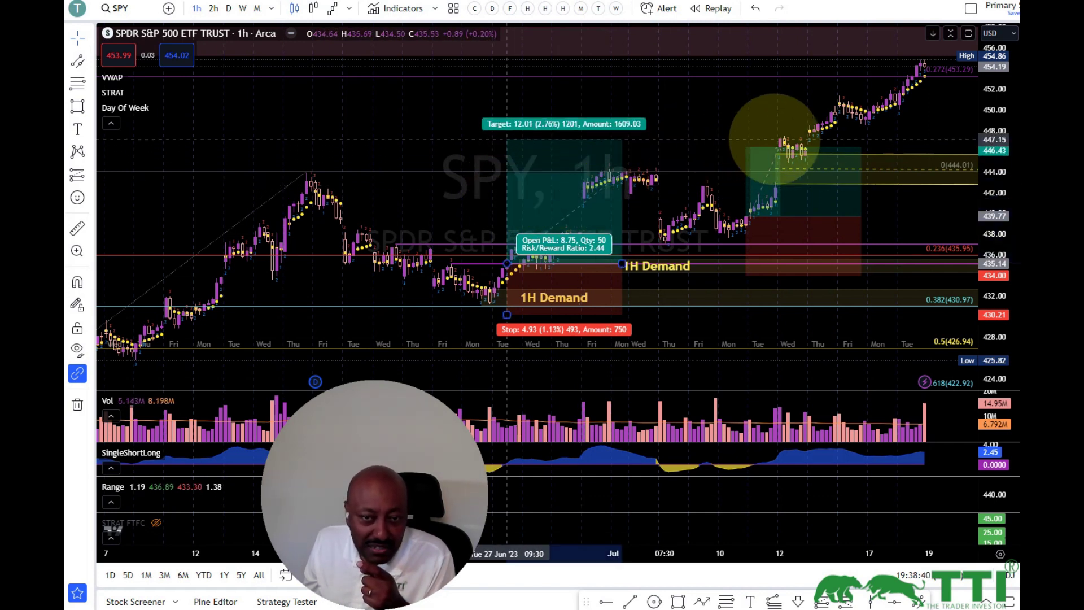
left_click_drag(623, 263, 946, 263)
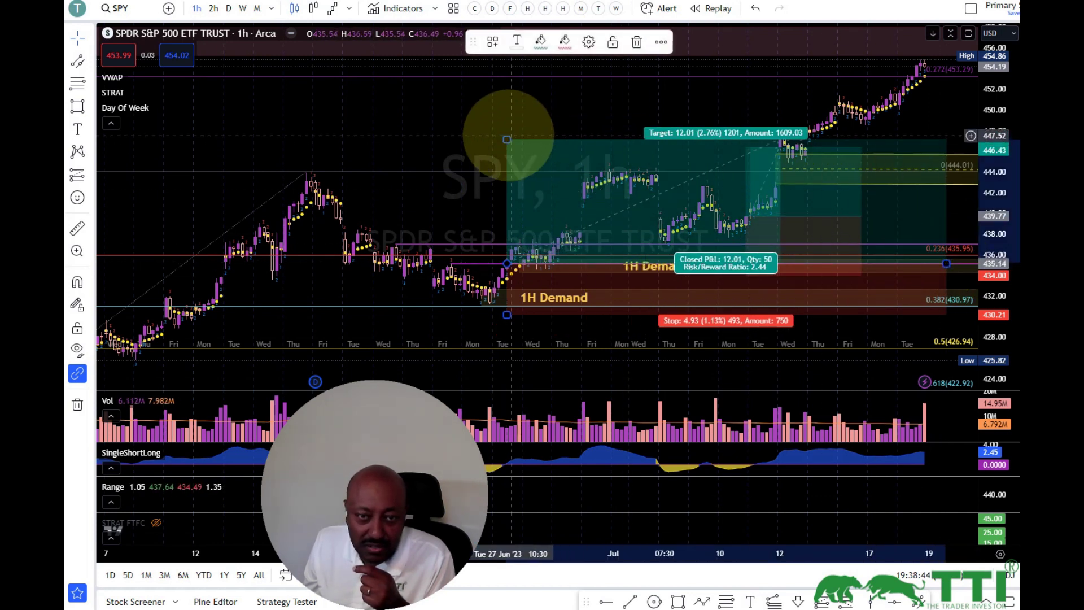
left_click_drag(506, 138, 597, 76)
left_click_drag(604, 63, 609, 61)
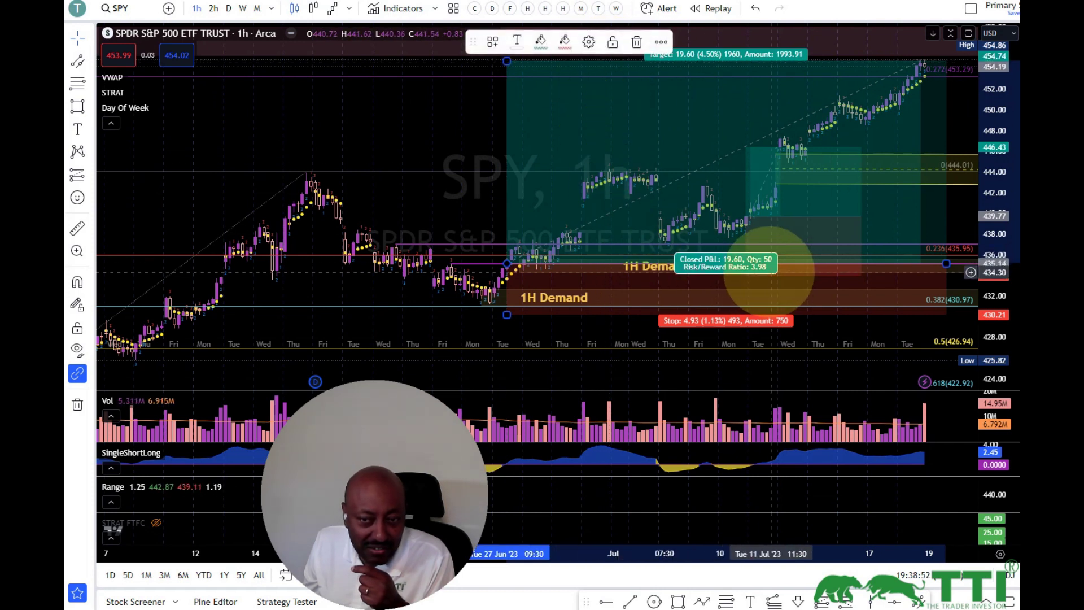
key("Escape")
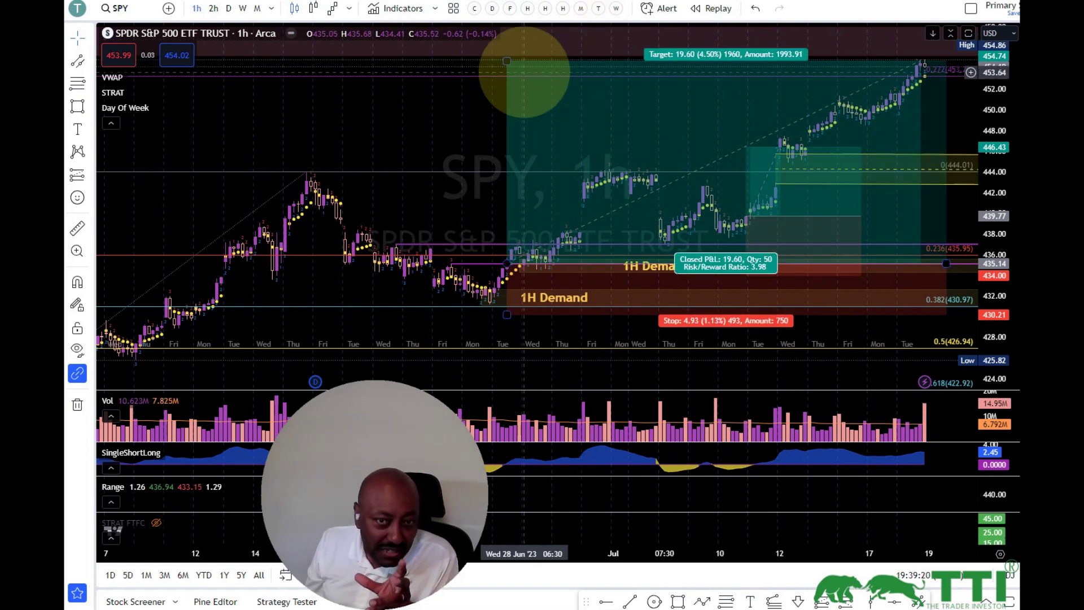
left_click_drag(507, 61, 506, 76)
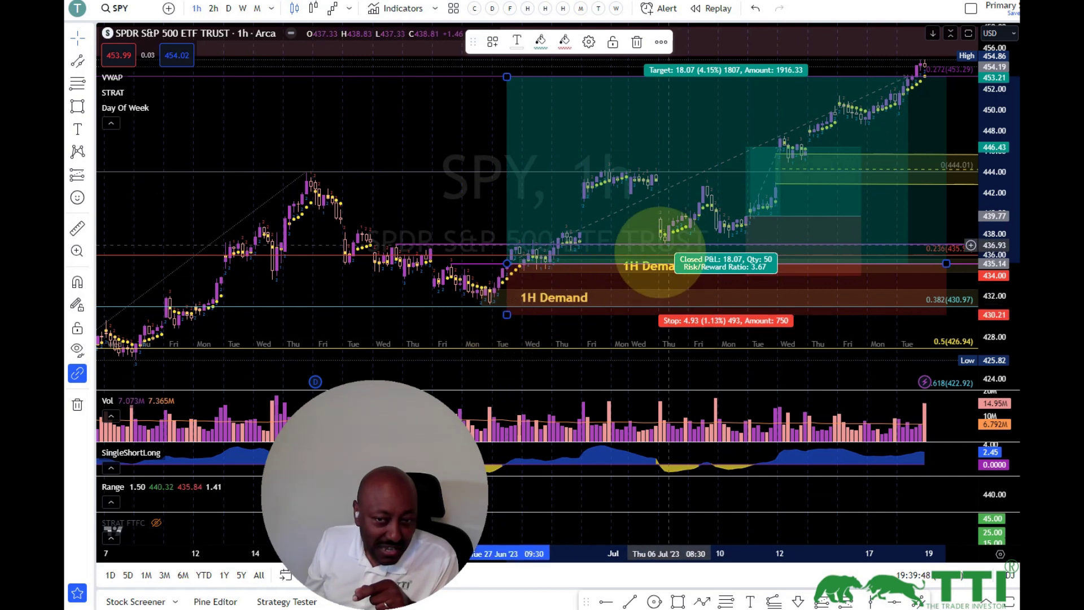
Set the 27 June long position's stop to about 429.83, shorten it to end at the 29–30 June gap, and lower its target to about 442.99.
left_click_drag(508, 315, 517, 264)
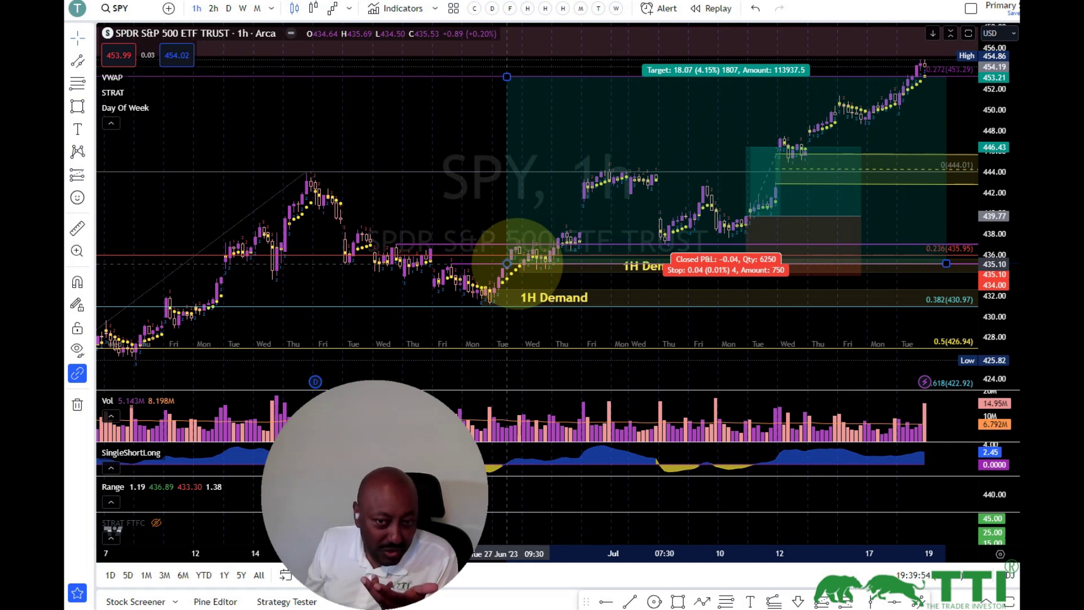
left_click_drag(517, 264, 507, 318)
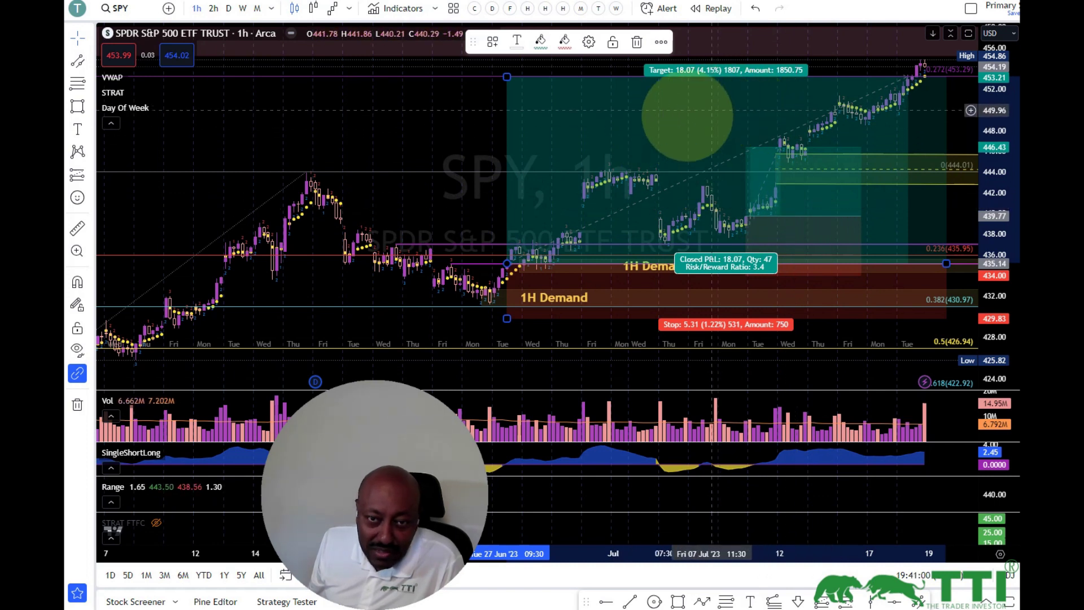
mouse_move(946, 263)
left_mouse_down()
mouse_move(625, 259)
mouse_move(584, 227)
left_mouse_up()
left_click_drag(506, 77, 507, 182)
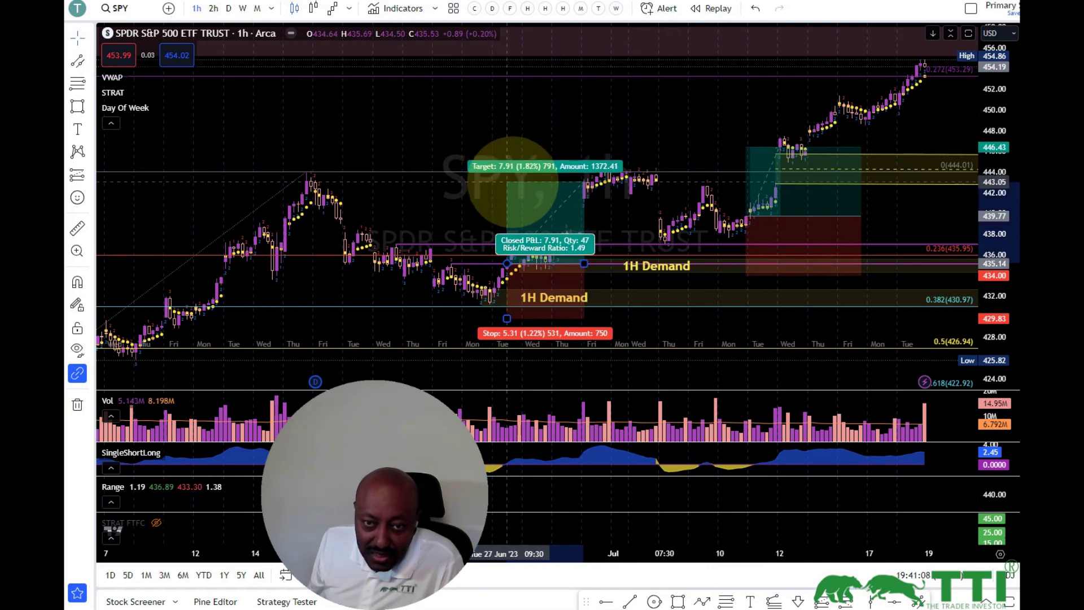
Extend the 10 July long position past 19 July, raising its stop to about 437.18 and its target to about 451.43.
left_click(845, 172)
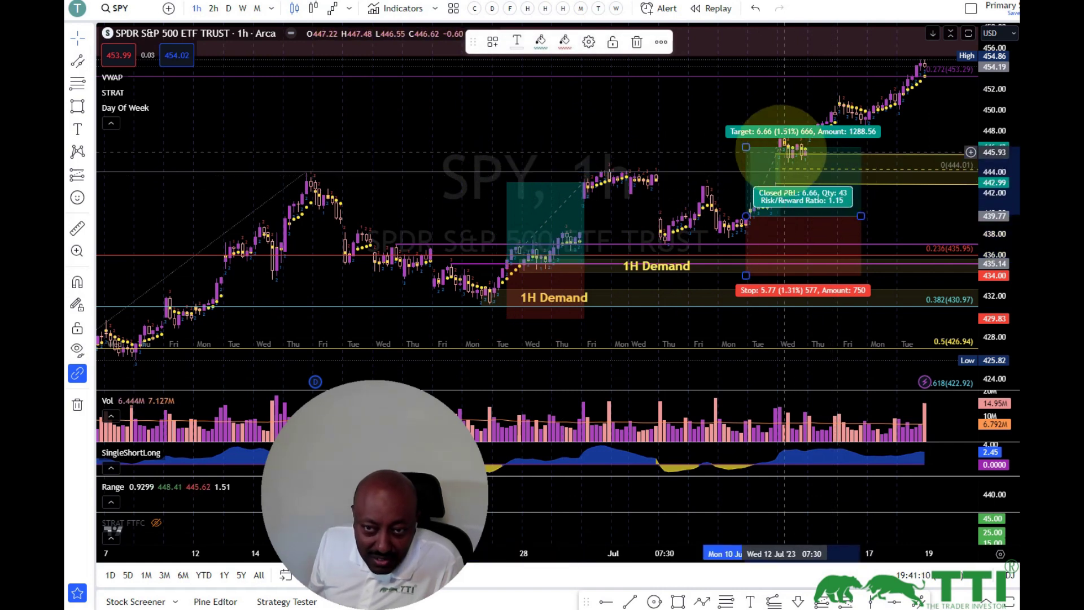
left_click_drag(746, 148, 821, 97)
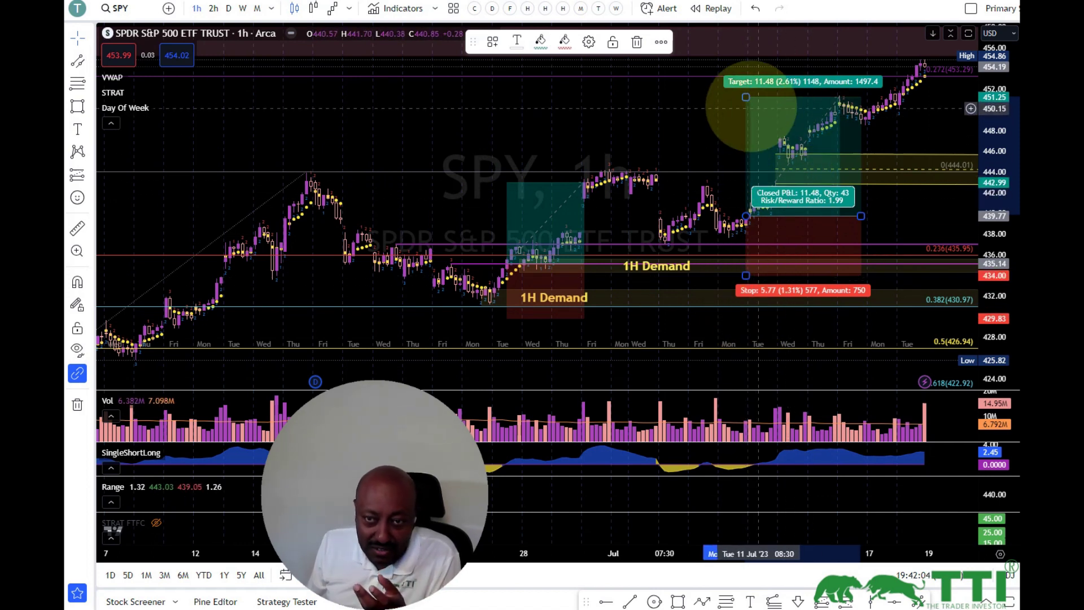
left_click_drag(746, 97, 746, 144)
left_click_drag(861, 217, 963, 221)
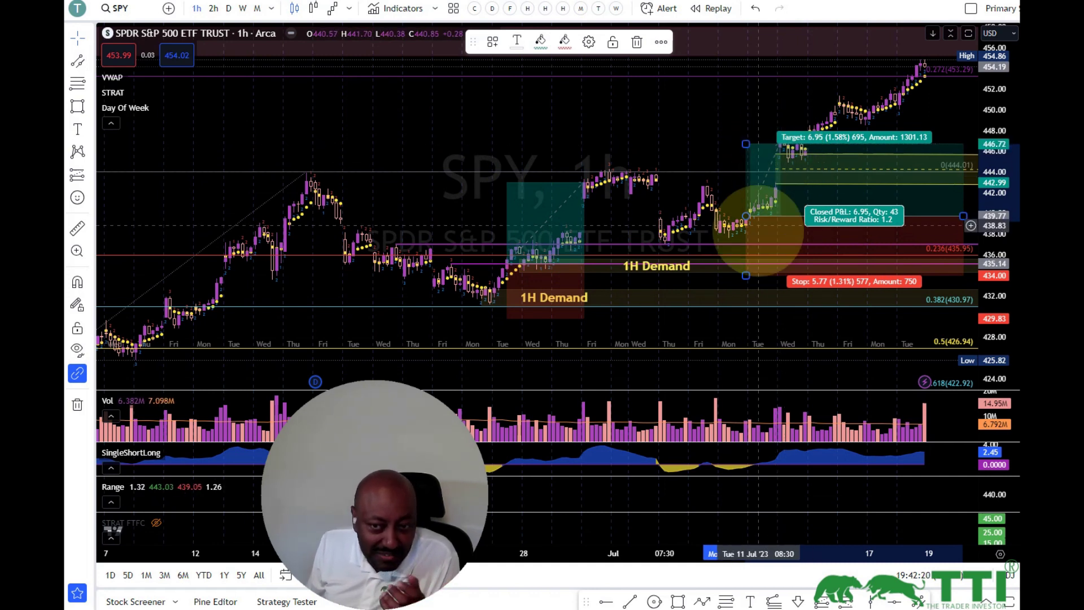
left_click_drag(746, 275, 746, 243)
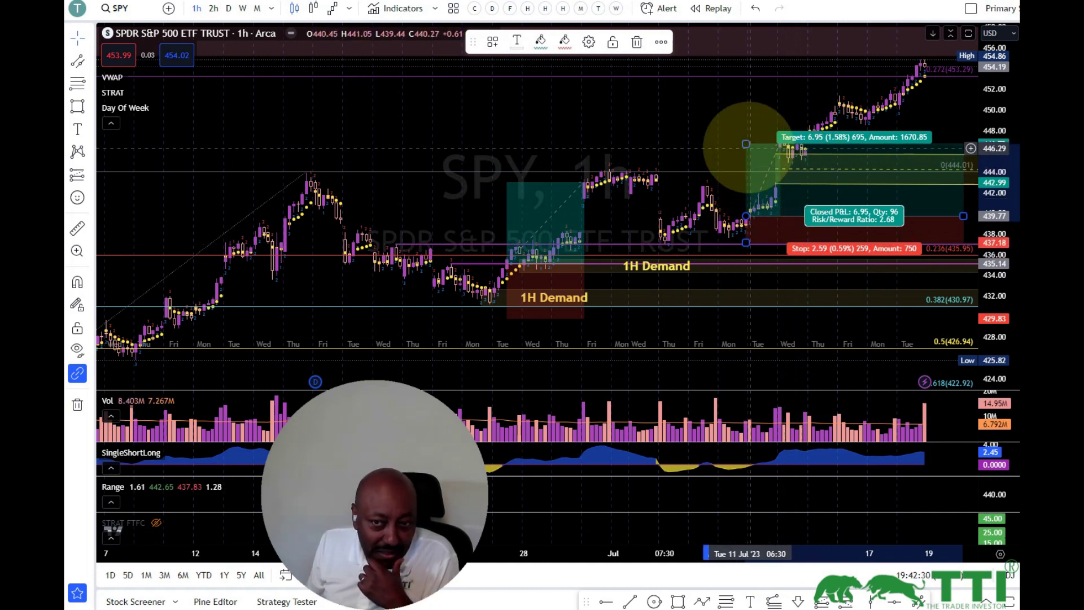
mouse_move(746, 144)
left_mouse_down()
mouse_move(816, 116)
mouse_move(830, 93)
mouse_move(834, 101)
mouse_move(819, 94)
left_mouse_up()
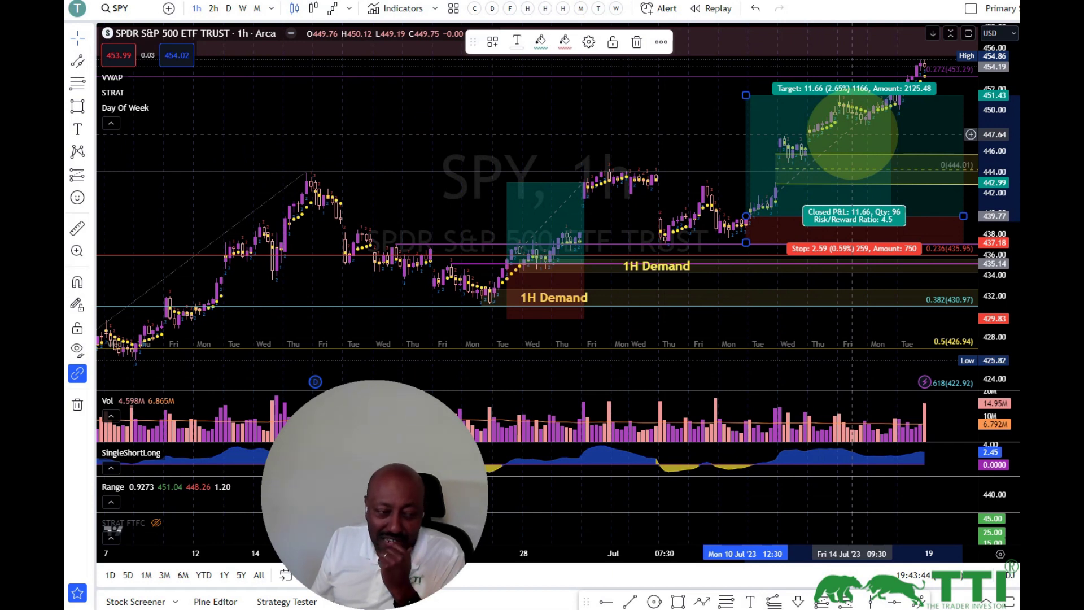
scroll(456, 247, "down", 6)
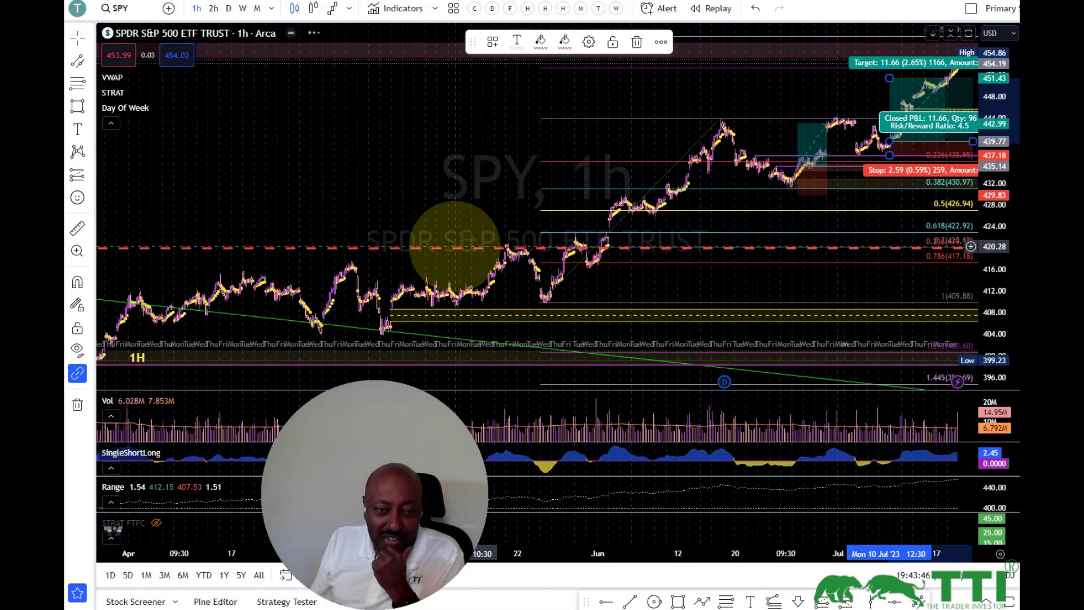
scroll(456, 246, "down", 4)
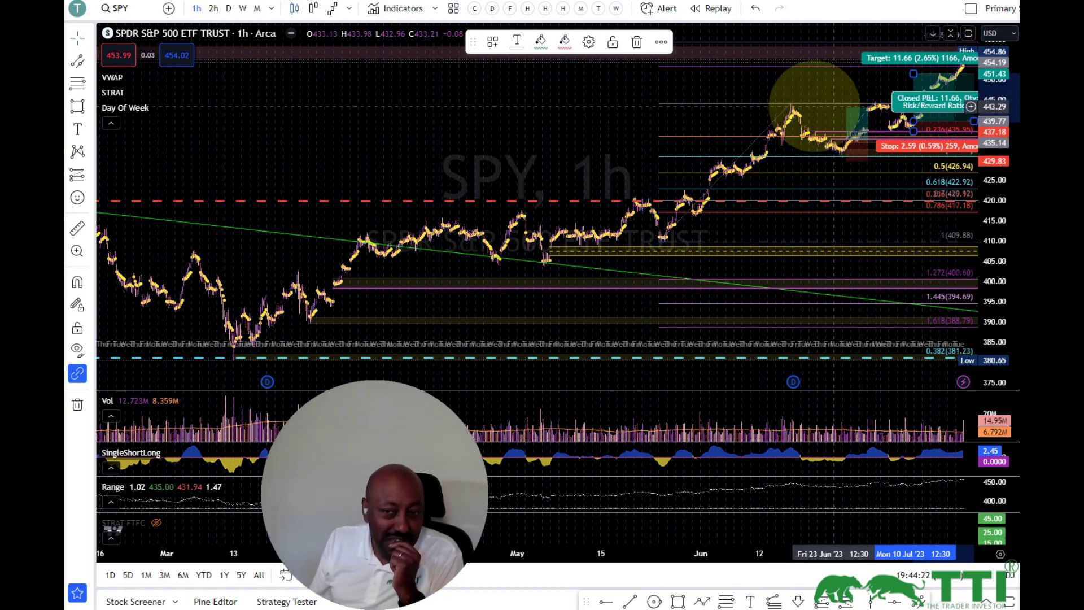
left_click(846, 126)
key("Delete")
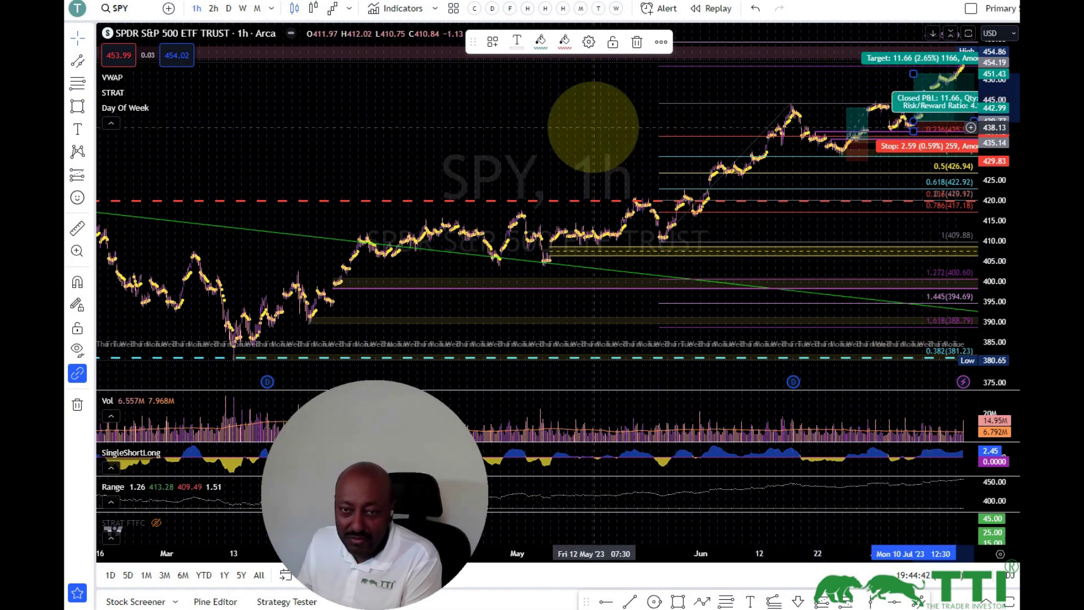
scroll(641, 181, "up", 5)
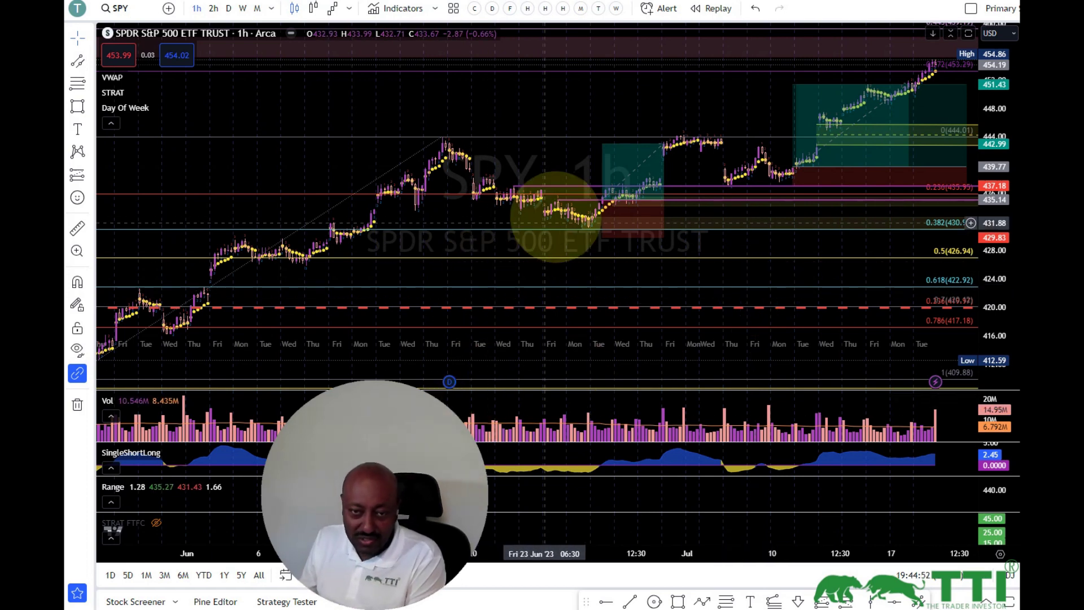
Delete the two purple horizontal rays that start around 22–23 June at about 435.08 and 437.05.
left_click(575, 200)
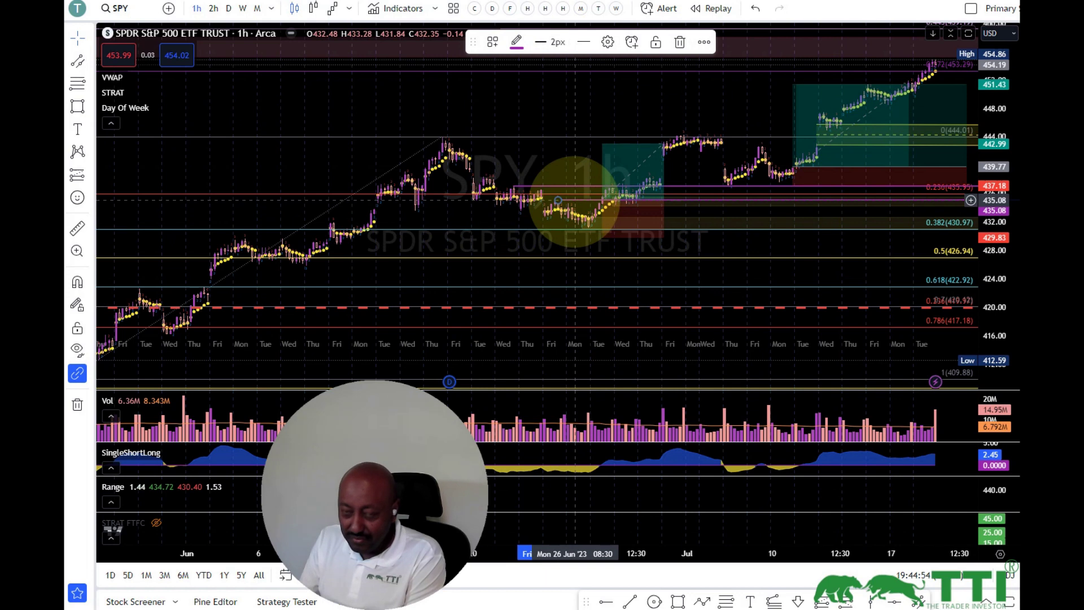
left_click(575, 201)
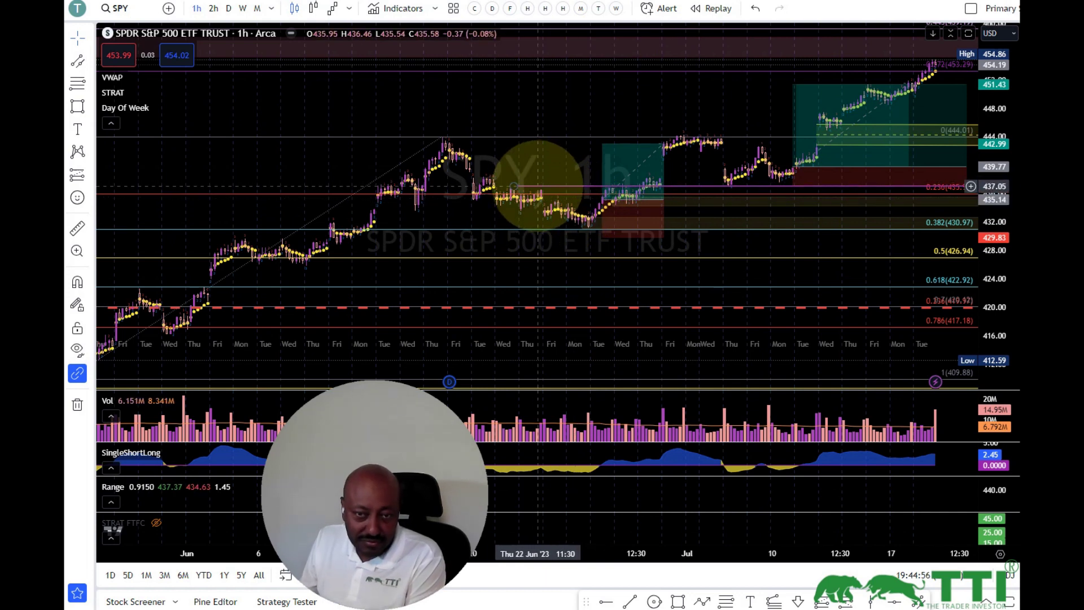
left_click(537, 186)
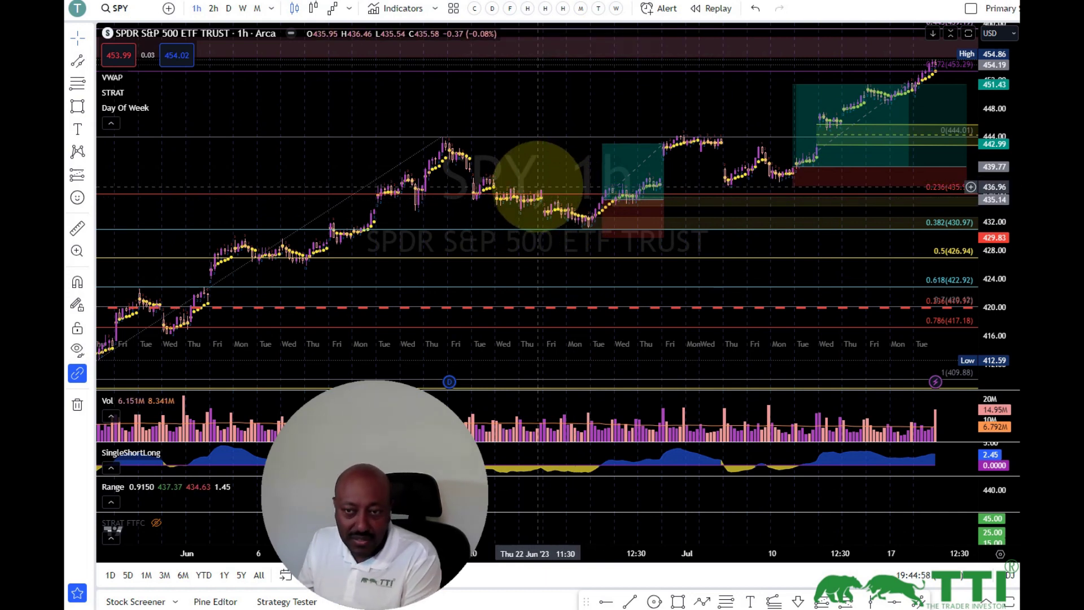
Delete both long positions, the one starting 27 June and the one starting 10 July.
left_click(616, 160)
left_click(616, 159)
left_click_drag(615, 160, 807, 106)
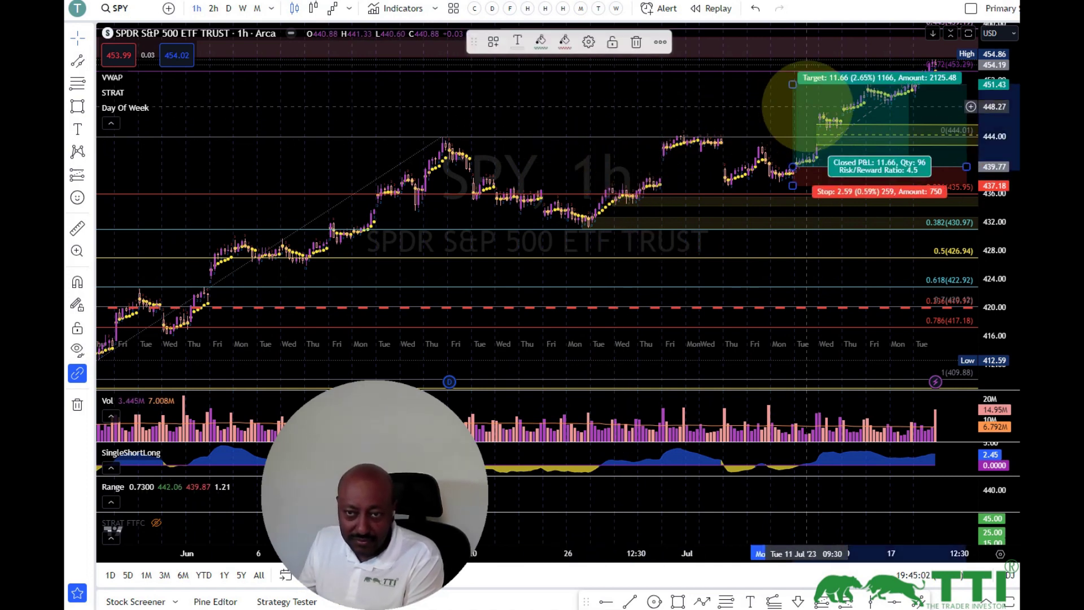
key("Delete")
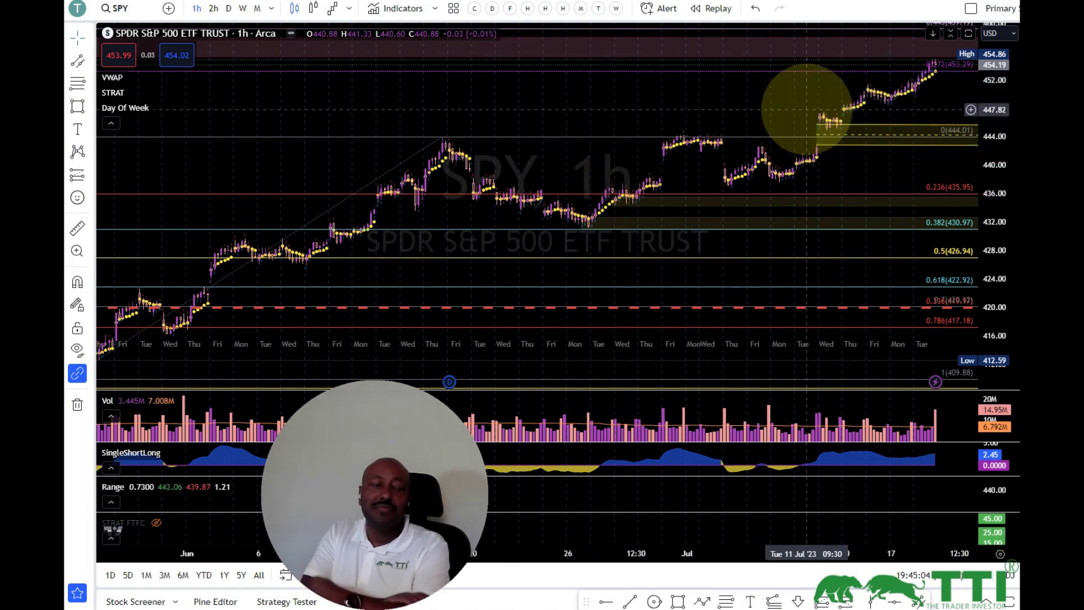
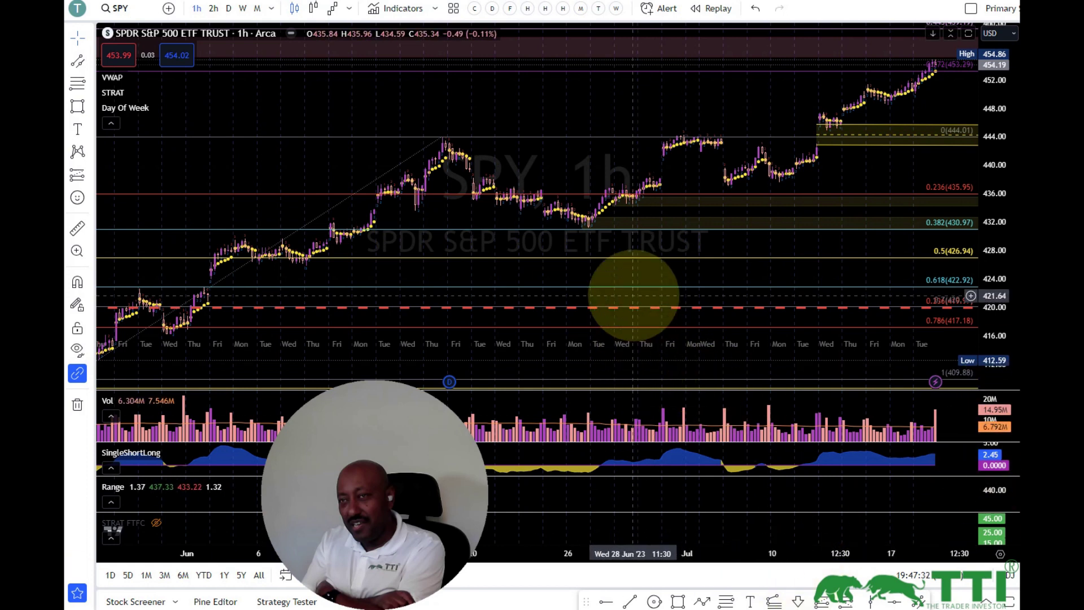
Move the Fibonacci retracement's upper anchor from the mid-June high to the late-May high at about 423.30.
scroll(634, 295, "down", 5)
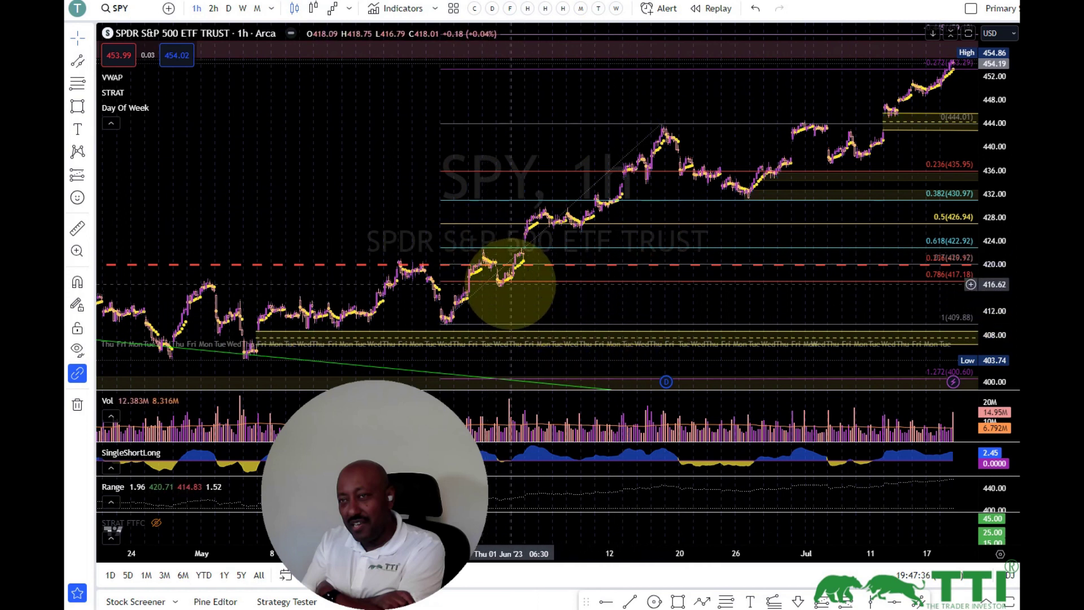
mouse_move(662, 123)
left_mouse_down()
mouse_move(527, 229)
mouse_move(479, 244)
left_mouse_up()
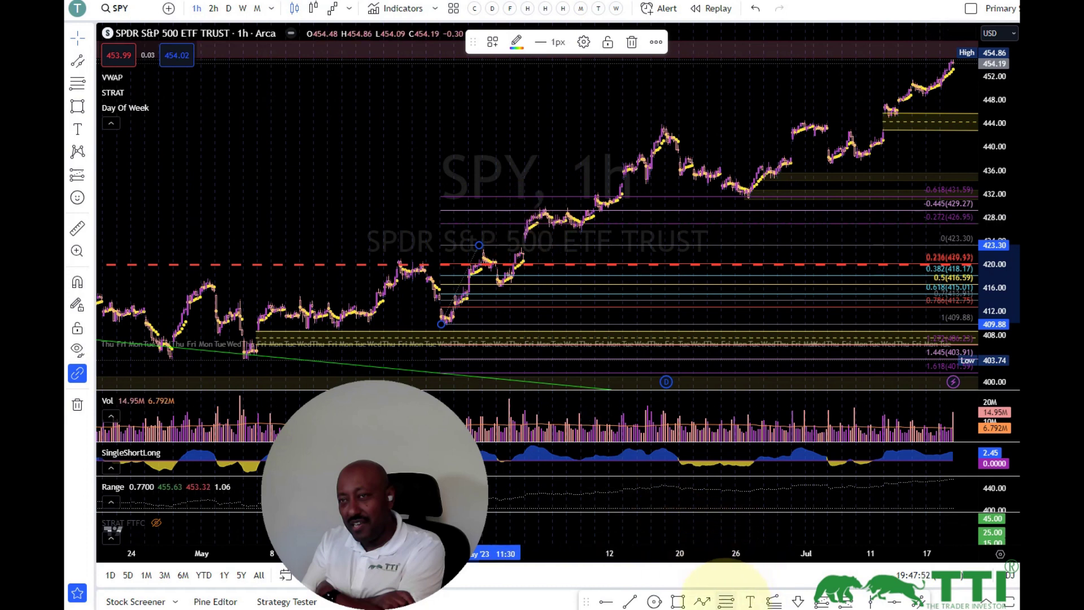
left_click(774, 600)
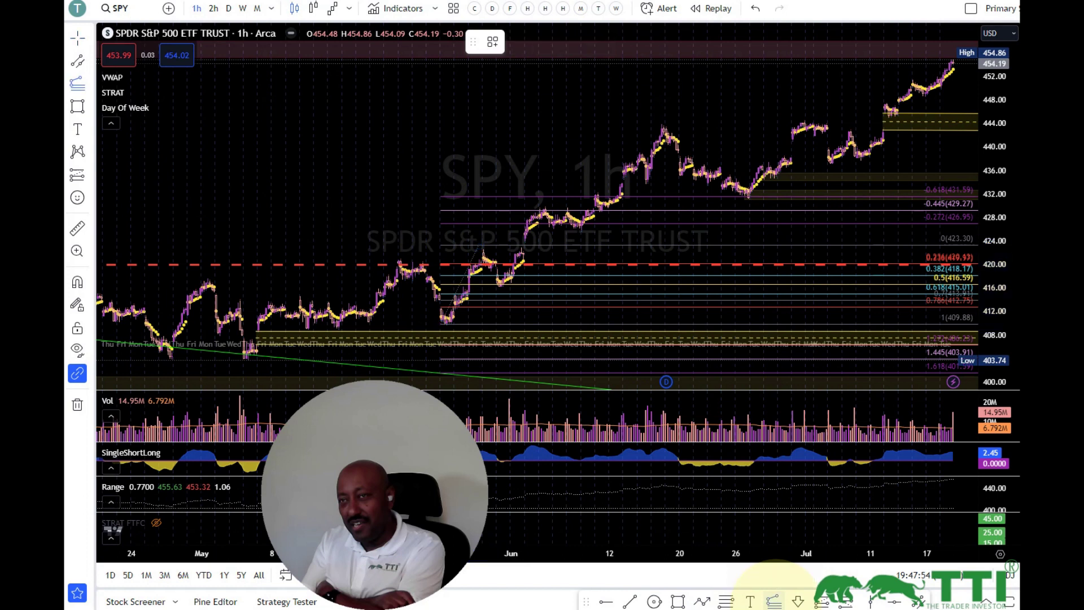
left_click(402, 259)
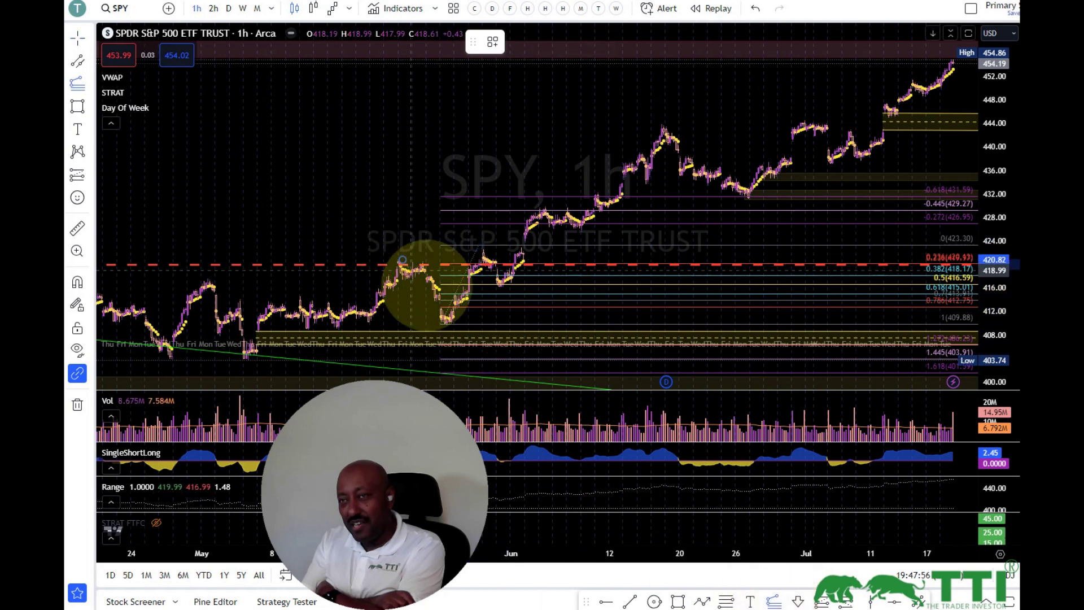
left_click(449, 323)
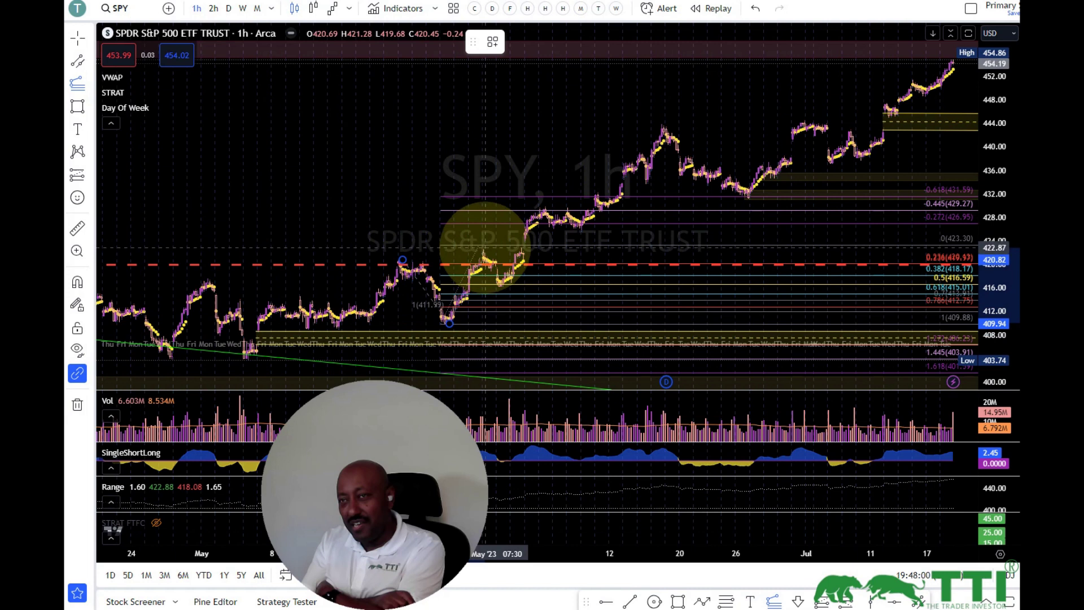
left_click(485, 248)
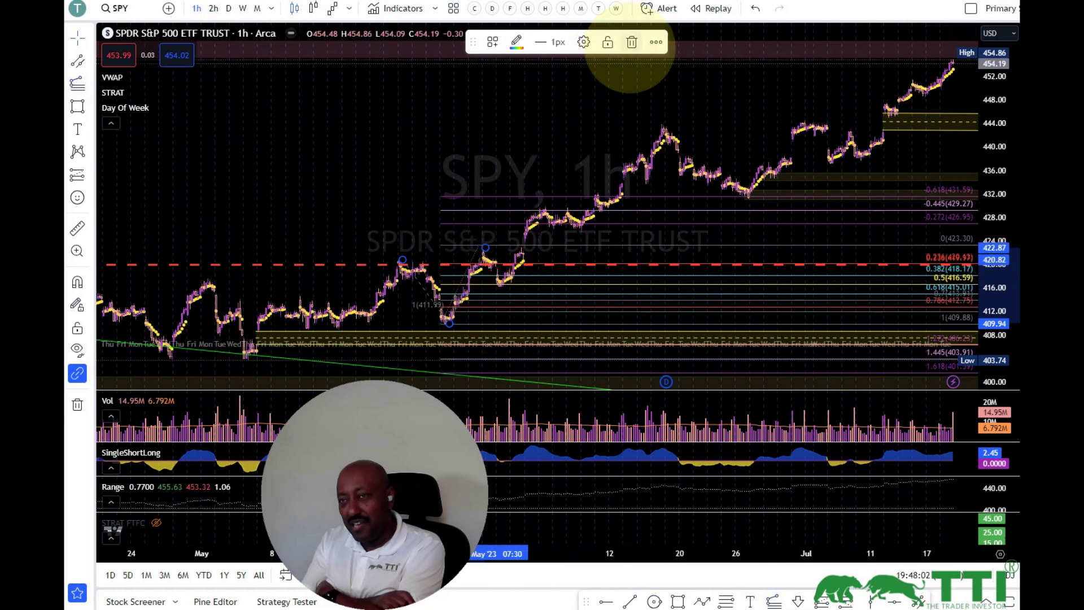
left_click(628, 66)
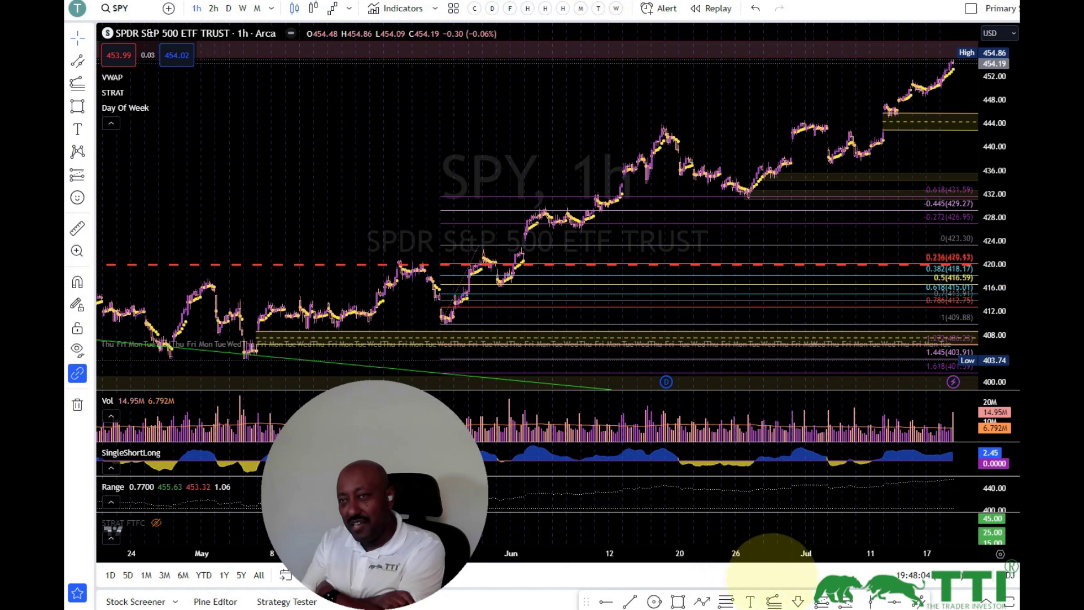
Draw a trend-based Fib extension from the 24 May low at about 409.62 through 423.19 to the 31 May pullback at about 416.41.
left_click(774, 601)
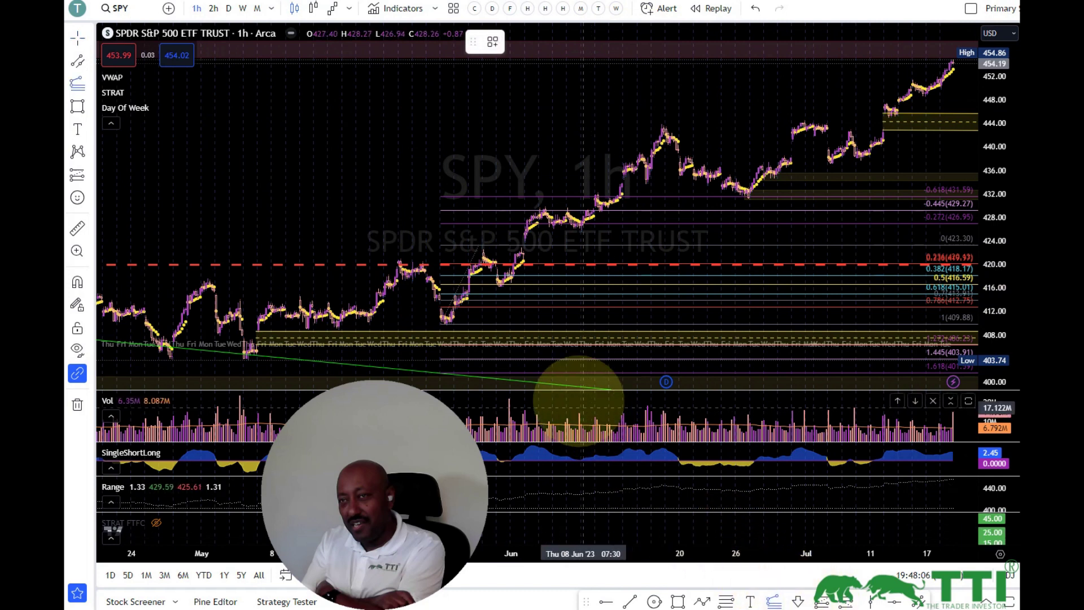
left_click(446, 325)
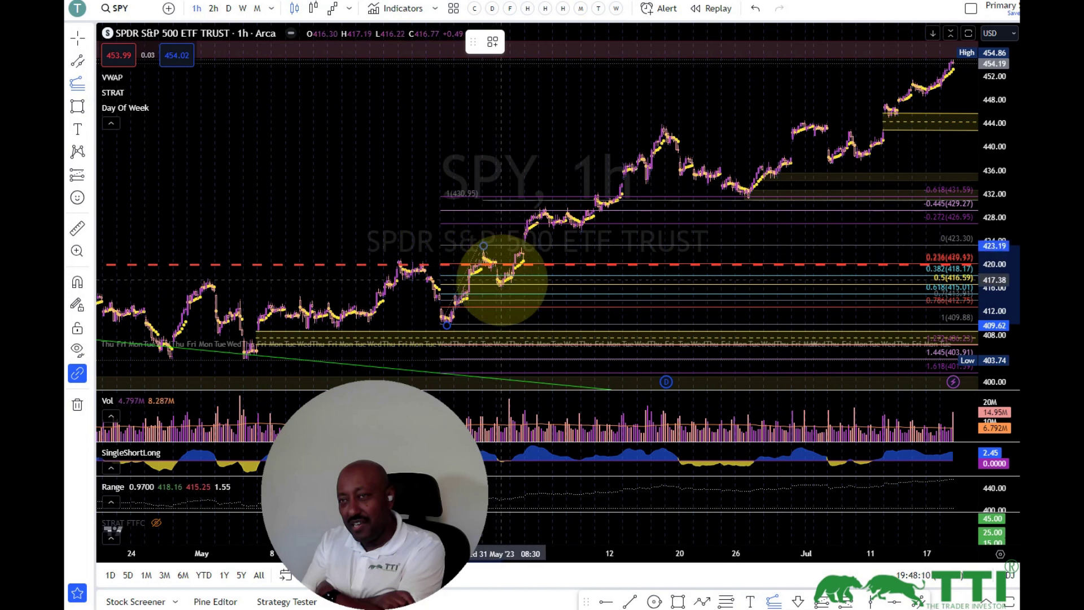
left_click(503, 285)
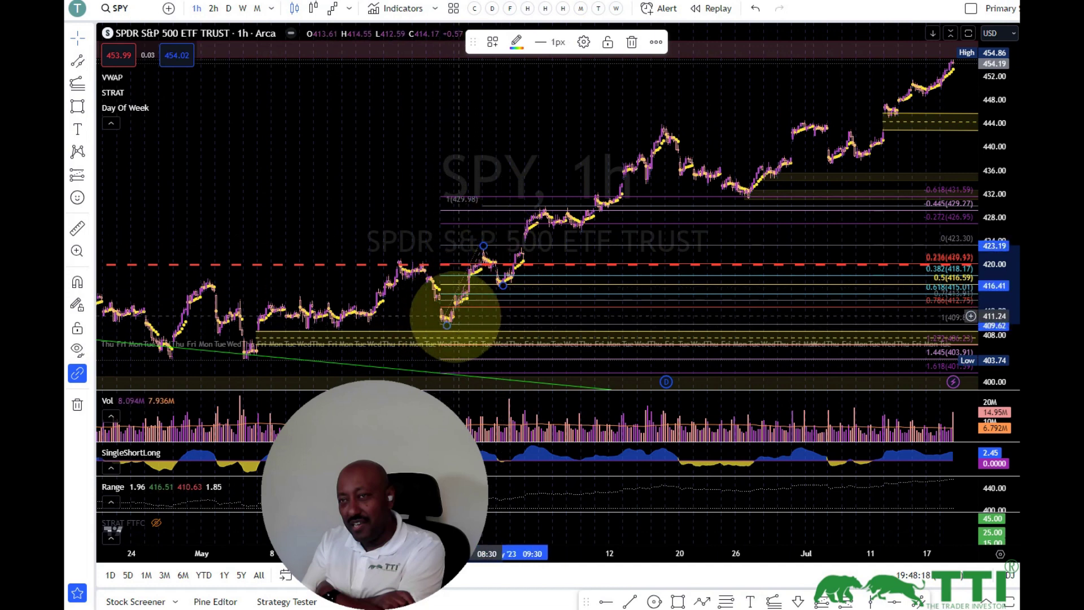
Place a long position from 31 May with entry about 418.88, stop about 413.34, and target about 11.29 above entry, near the extension's 1 level.
left_click_drag(424, 216, 521, 249)
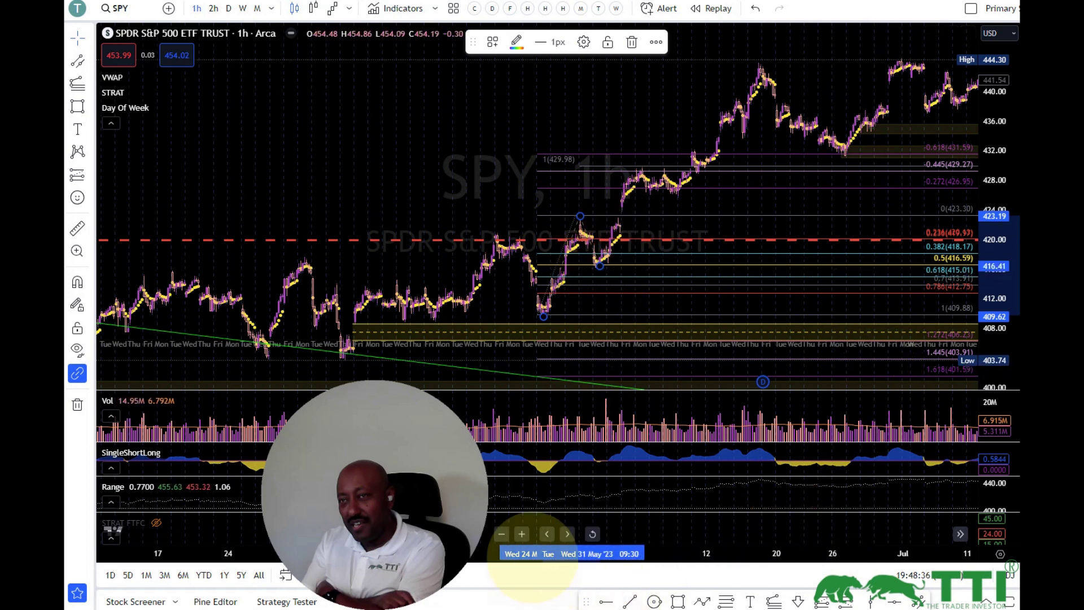
mouse_move(595, 556)
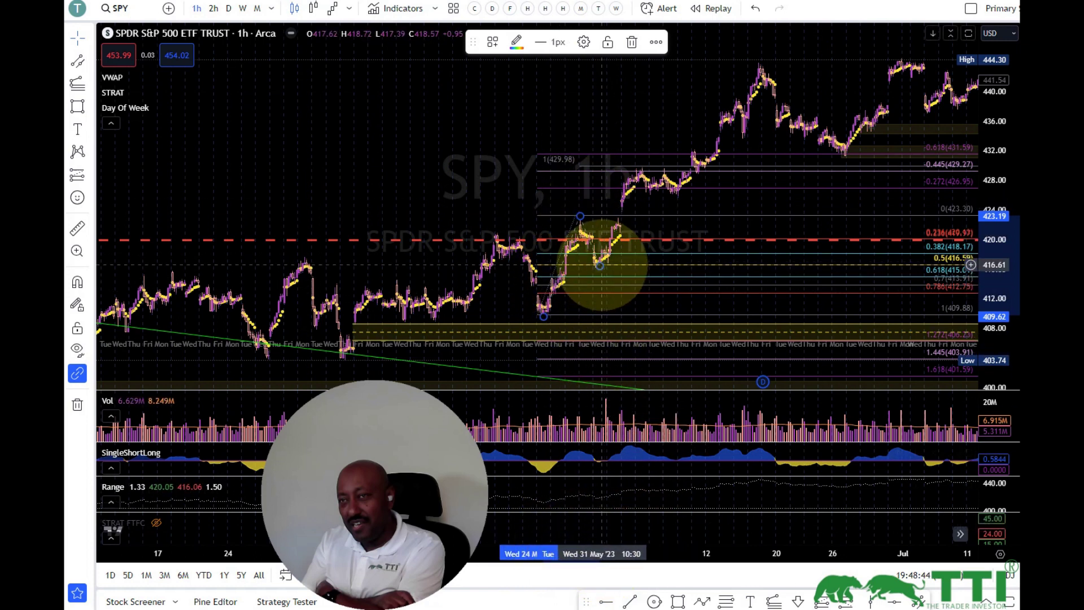
scroll(559, 308, "up", 2)
scroll(556, 305, "up", 2)
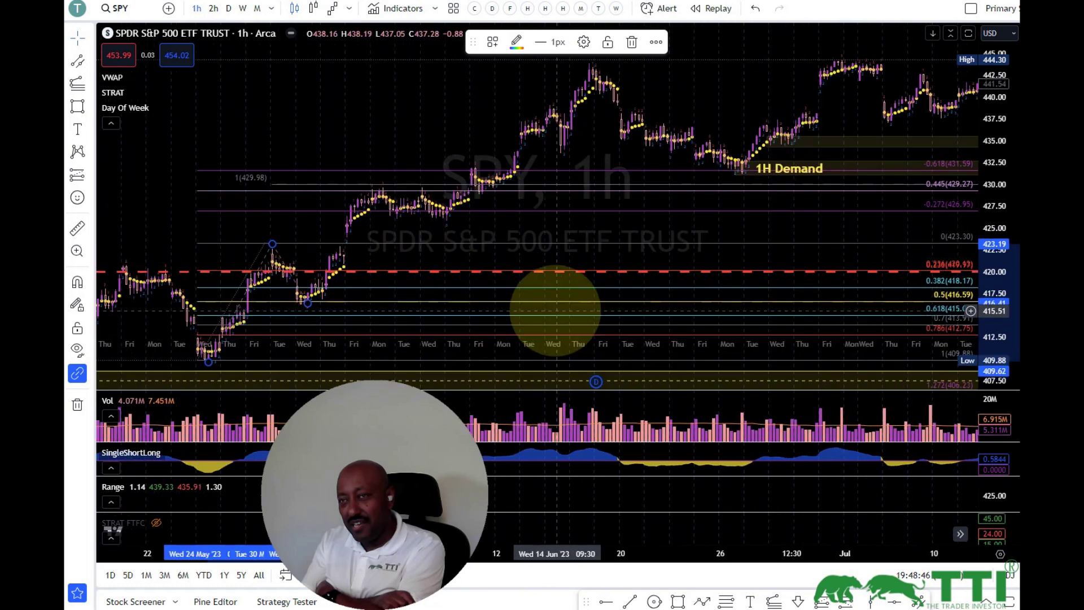
left_click_drag(534, 257, 660, 252)
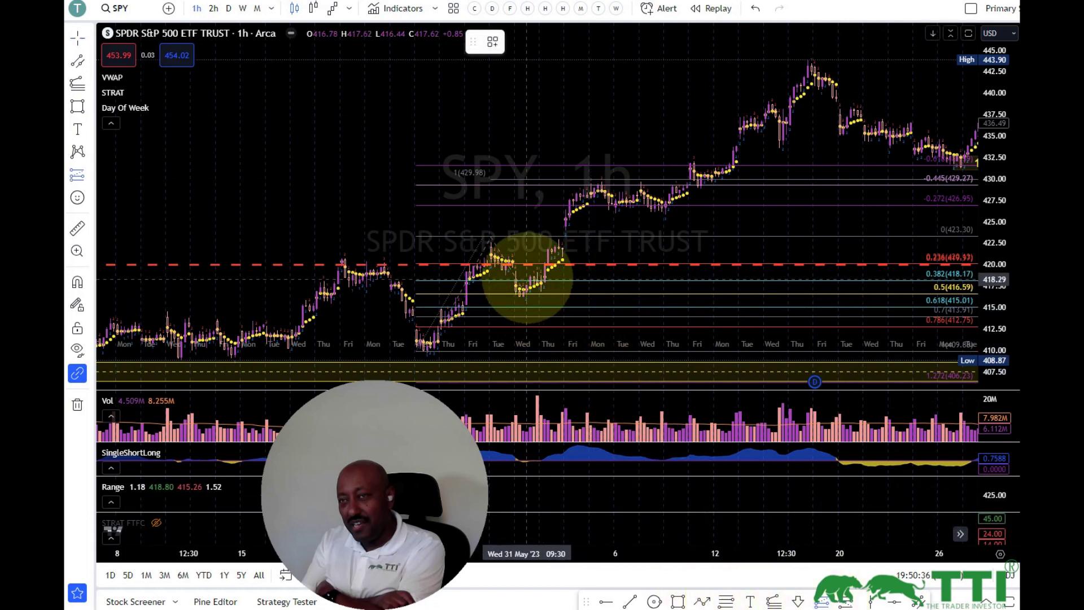
left_click(534, 274)
left_click_drag(534, 334, 534, 322)
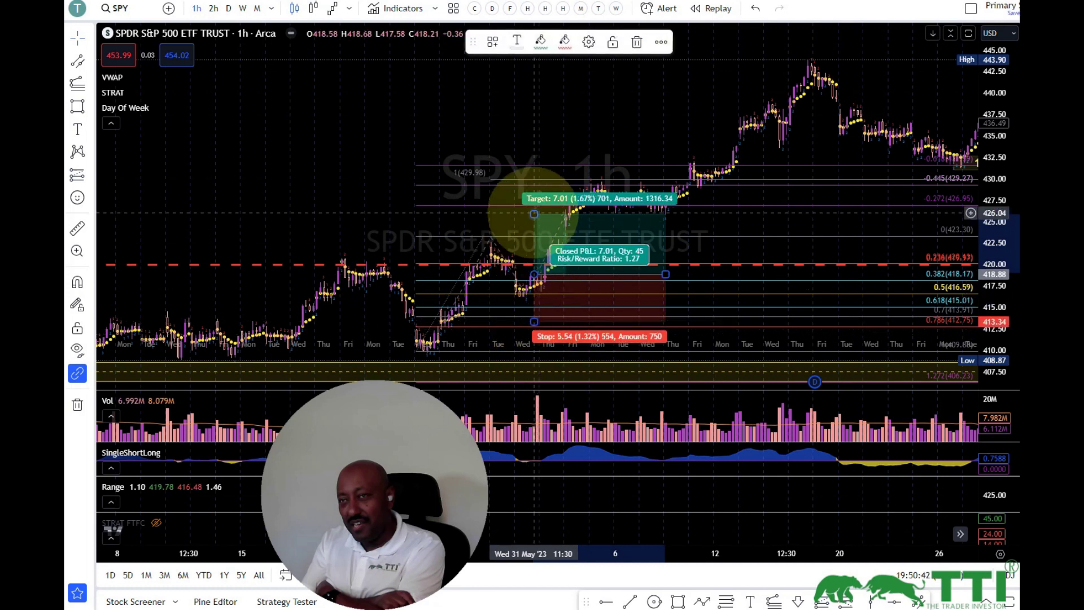
left_click_drag(533, 214, 620, 177)
left_click(629, 118)
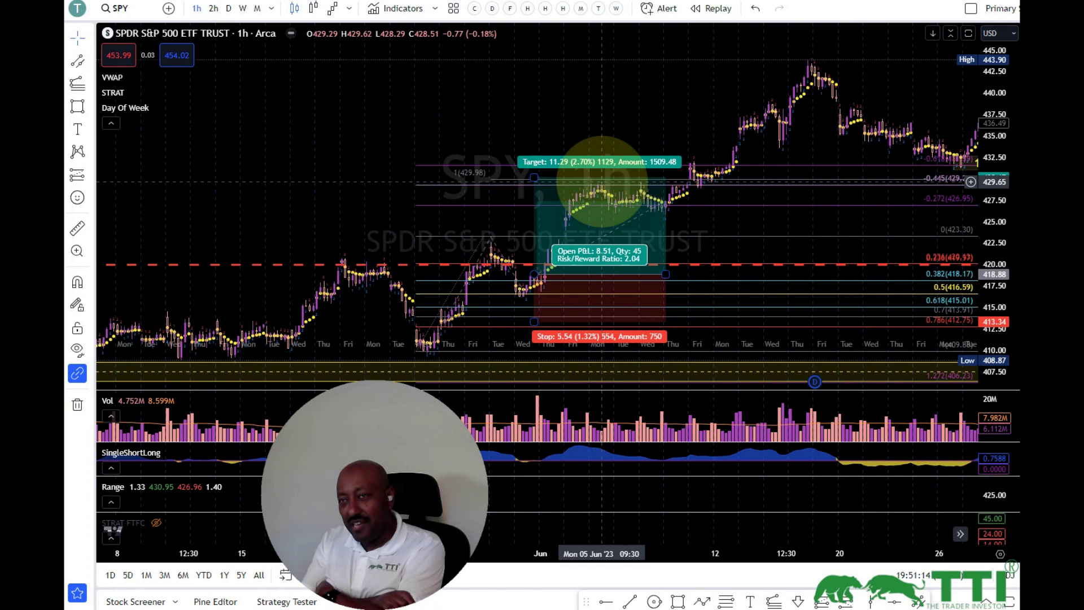
Switch the SPY chart to the daily timeframe and show price action back to mid-2021.
key("1")
key("d")
key("Return")
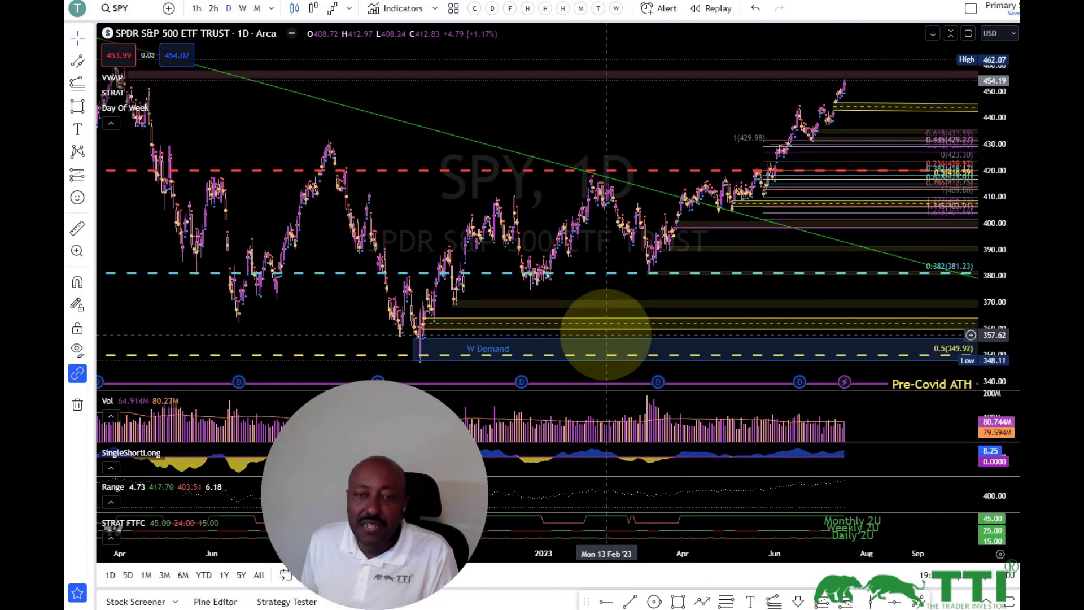
scroll(635, 284, "up", 2)
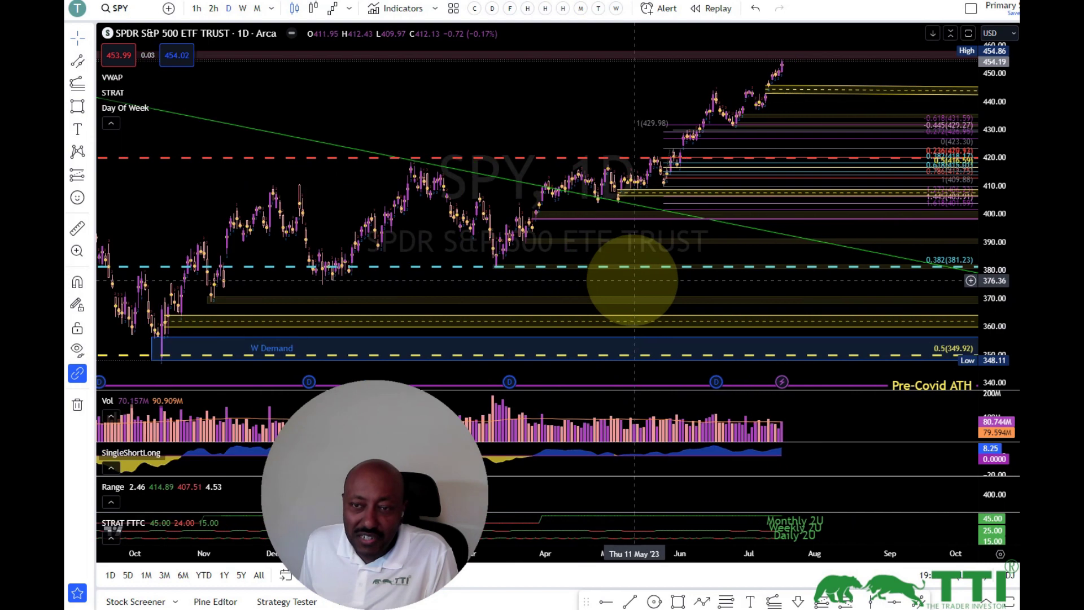
scroll(632, 281, "down", 3)
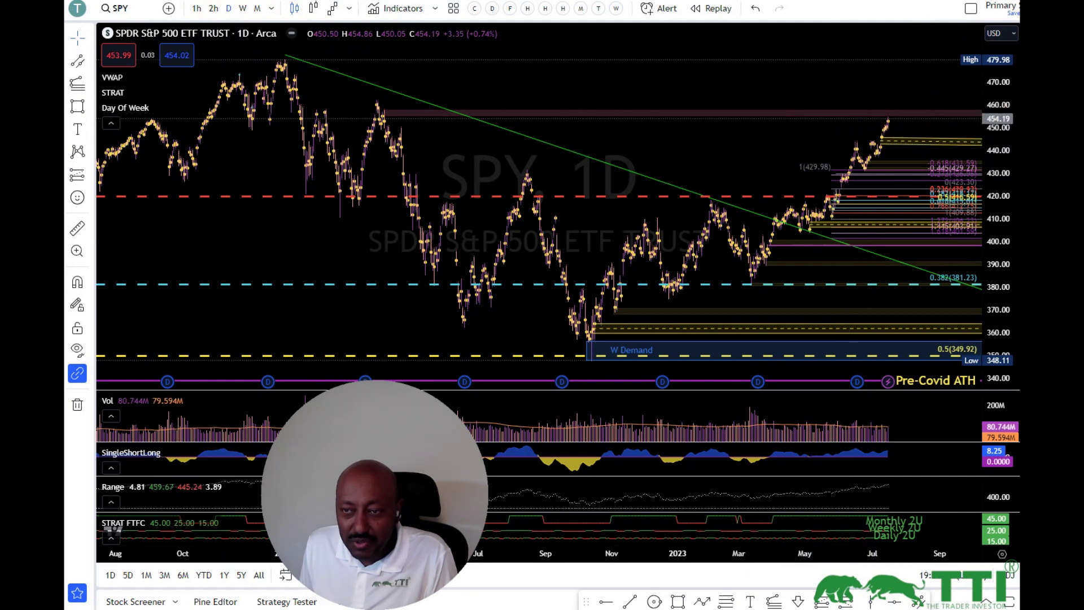
View the daily QQQ chart for comparison and return to SPY.
type("QQQ")
key("Return")
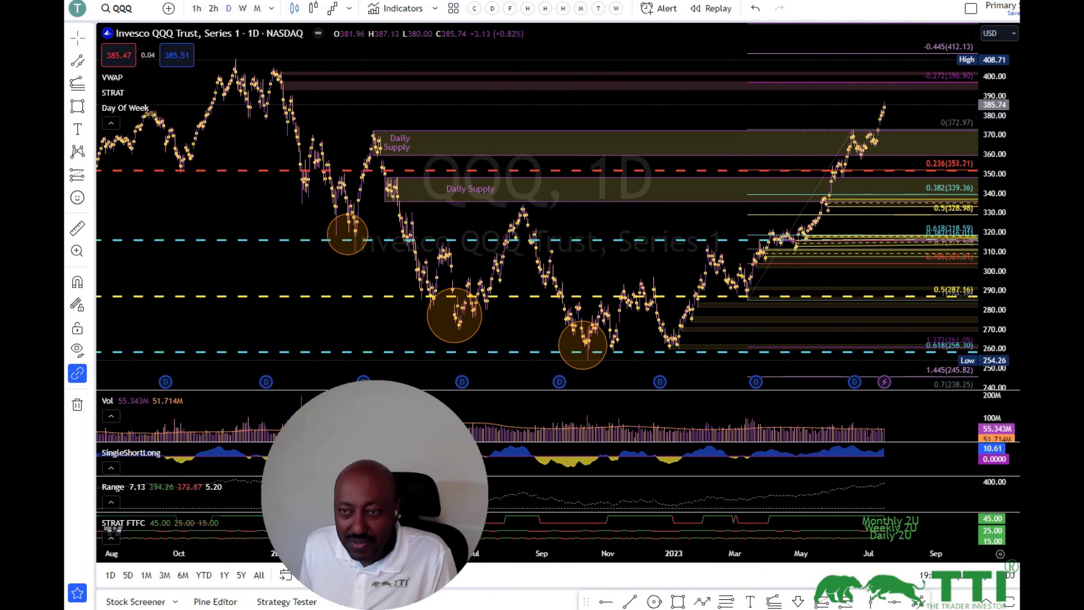
key("Down")
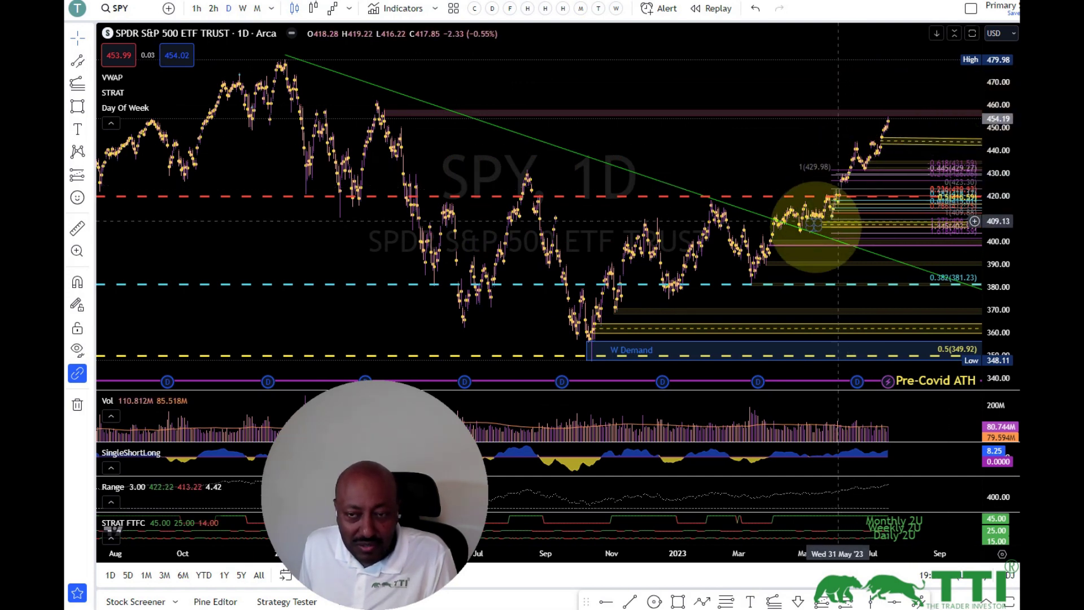
Delete the trend-based Fib extension around the late-May swing on the daily chart.
scroll(728, 217, "up", 3)
scroll(728, 217, "up", 4)
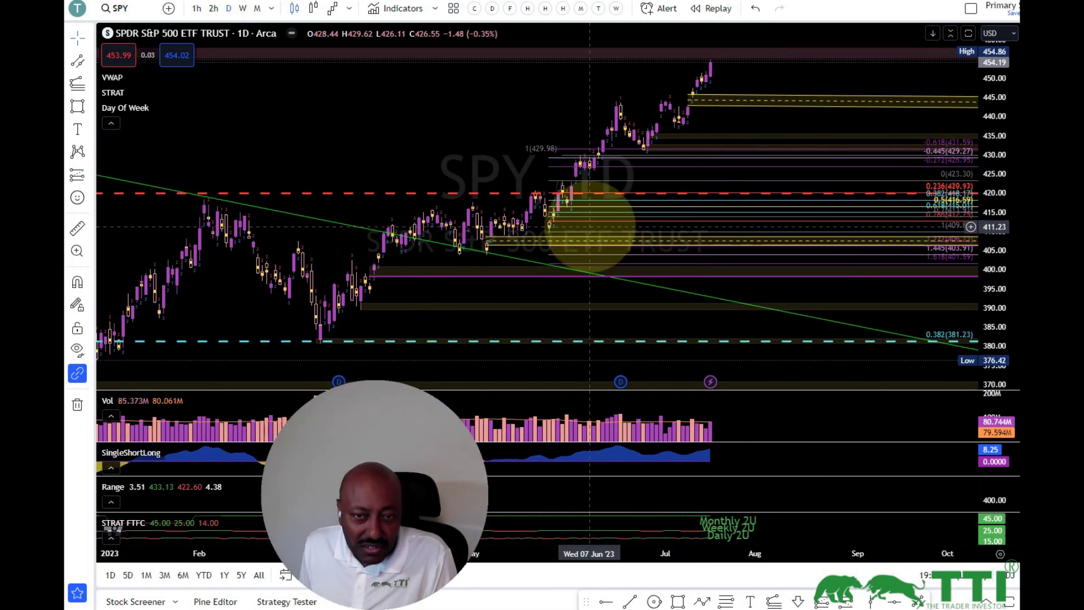
left_click(561, 181)
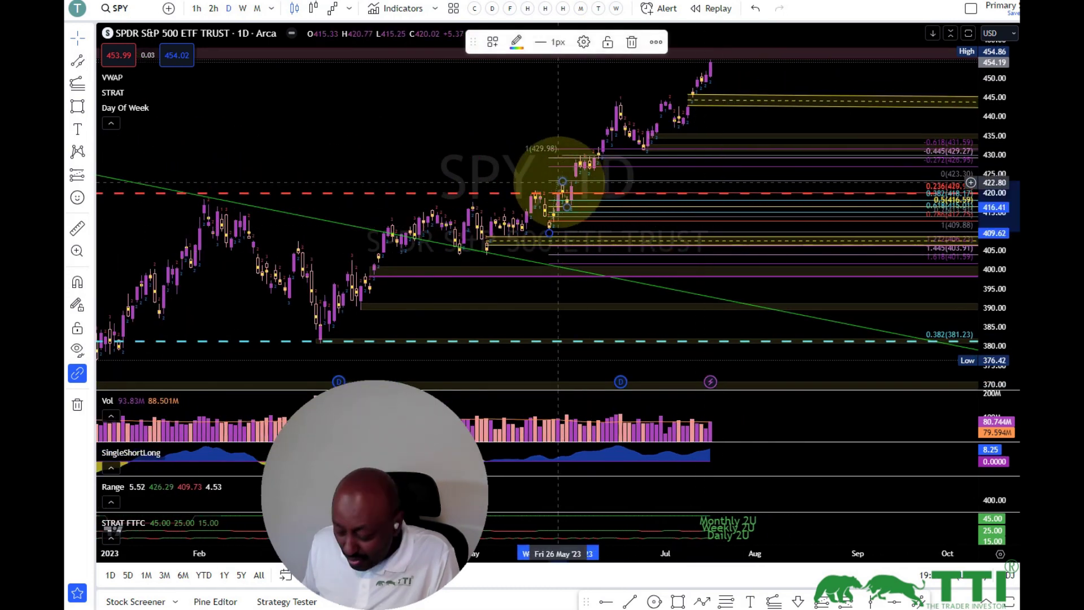
left_click(559, 182)
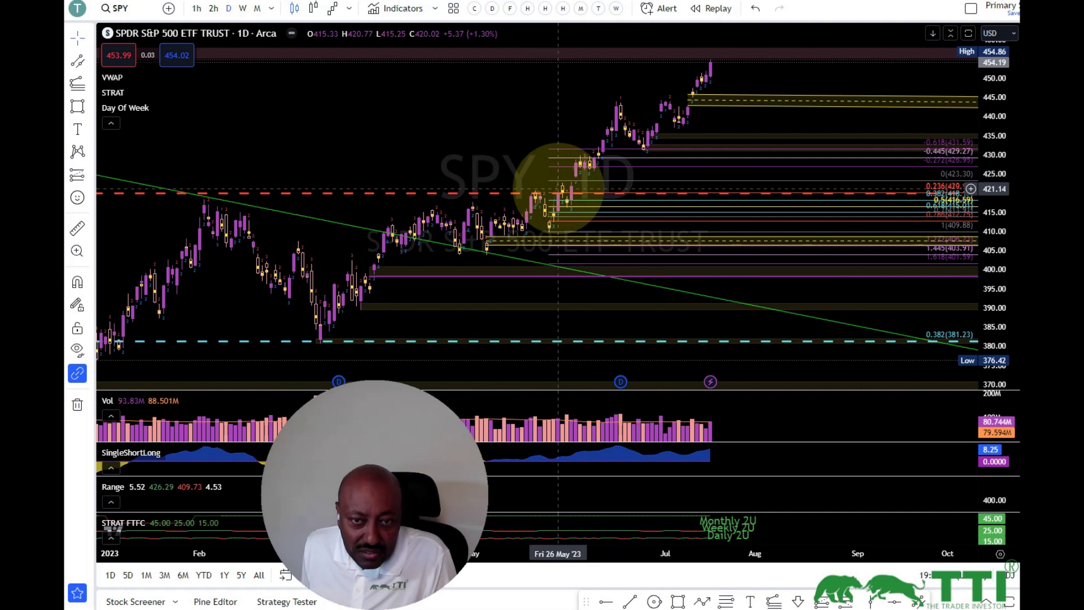
Re-anchor the Fibonacci retracement from the 13 March low at about 381.15 to the 15 June high at about 444.70.
left_click_drag(558, 180, 611, 101)
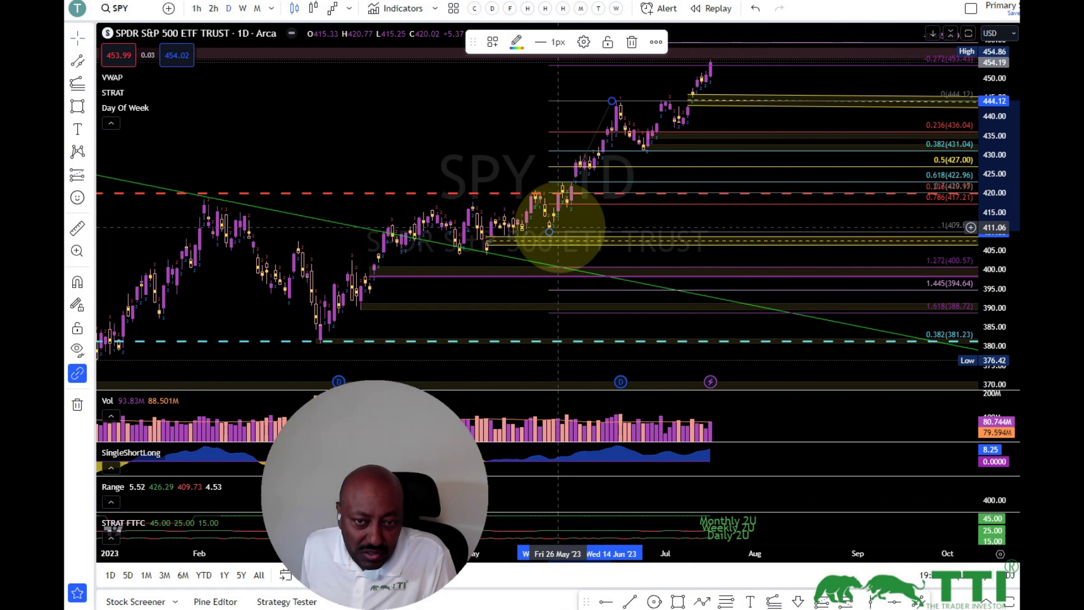
left_click_drag(549, 232, 320, 342)
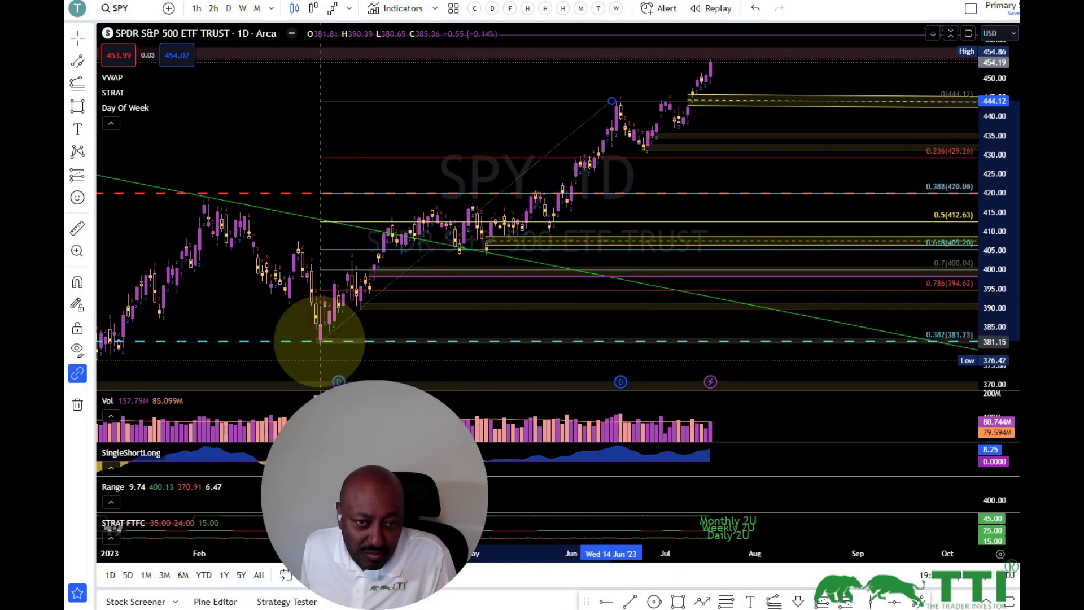
left_click_drag(616, 105, 779, 164)
mouse_move(779, 97)
left_mouse_down()
mouse_move(757, 96)
mouse_move(552, 194)
mouse_move(659, 174)
mouse_move(783, 95)
left_mouse_up()
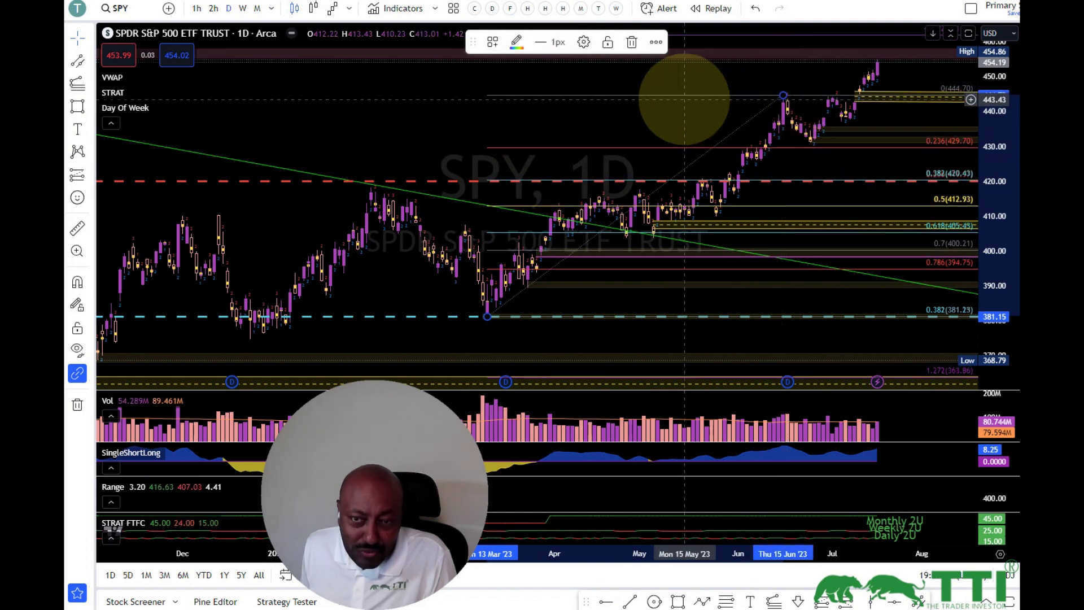
left_click(684, 98)
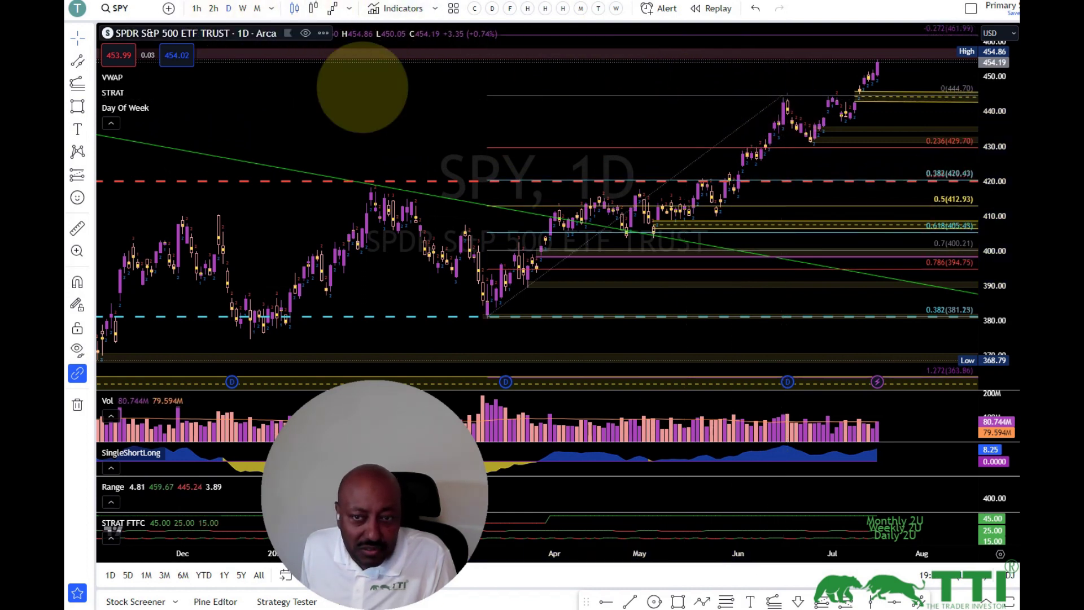
scroll(625, 128, "down", 3)
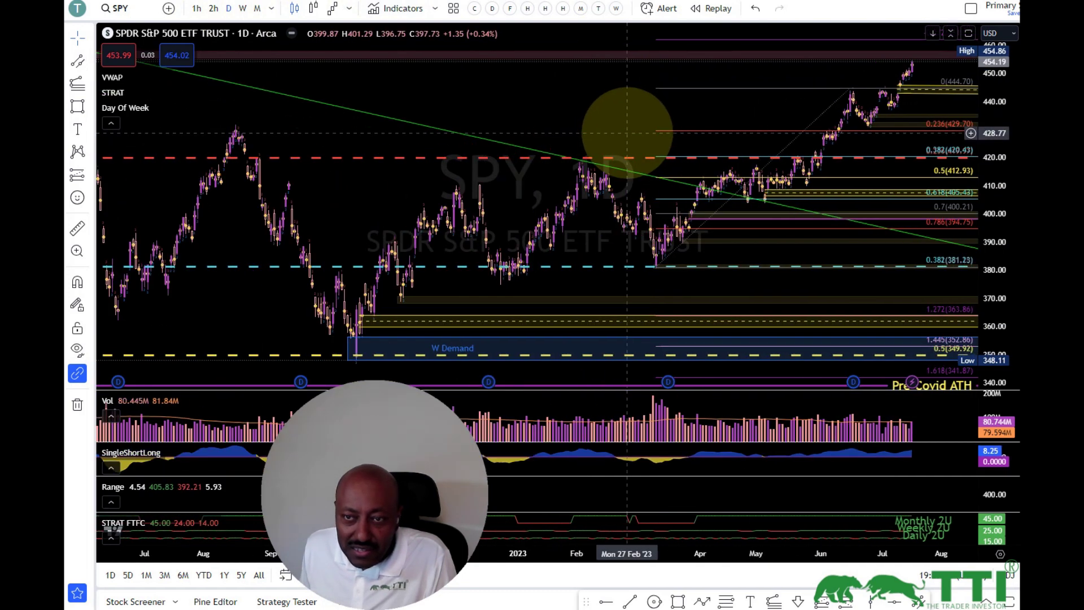
Examine the Fibonacci extension levels above the current price on the daily SPY chart and restore automatic price scaling.
left_click_drag(967, 120, 923, 289)
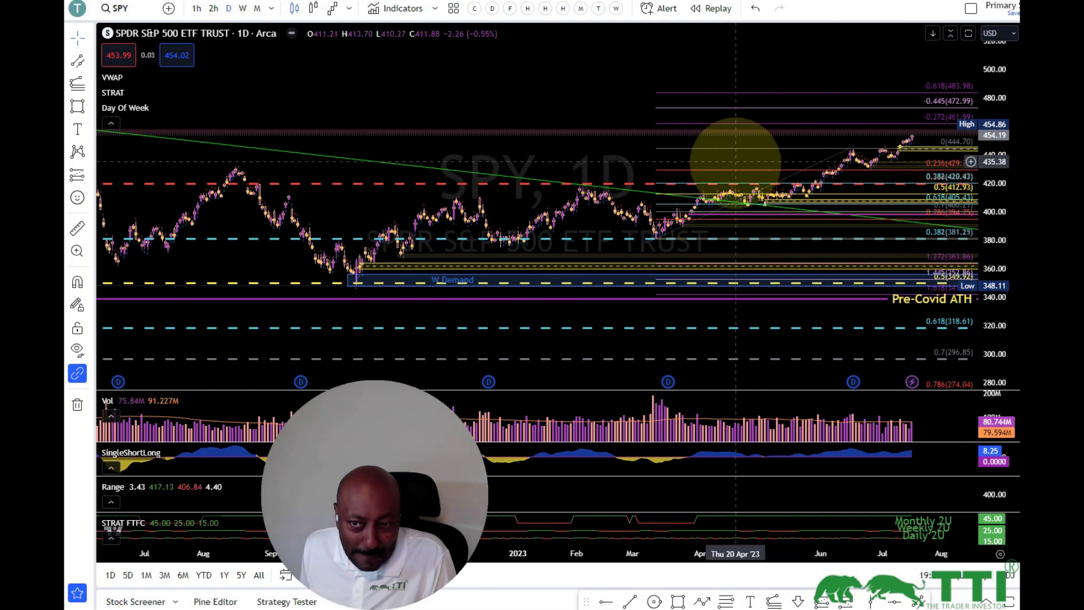
scroll(728, 166, "up", 4)
scroll(728, 167, "down", 1)
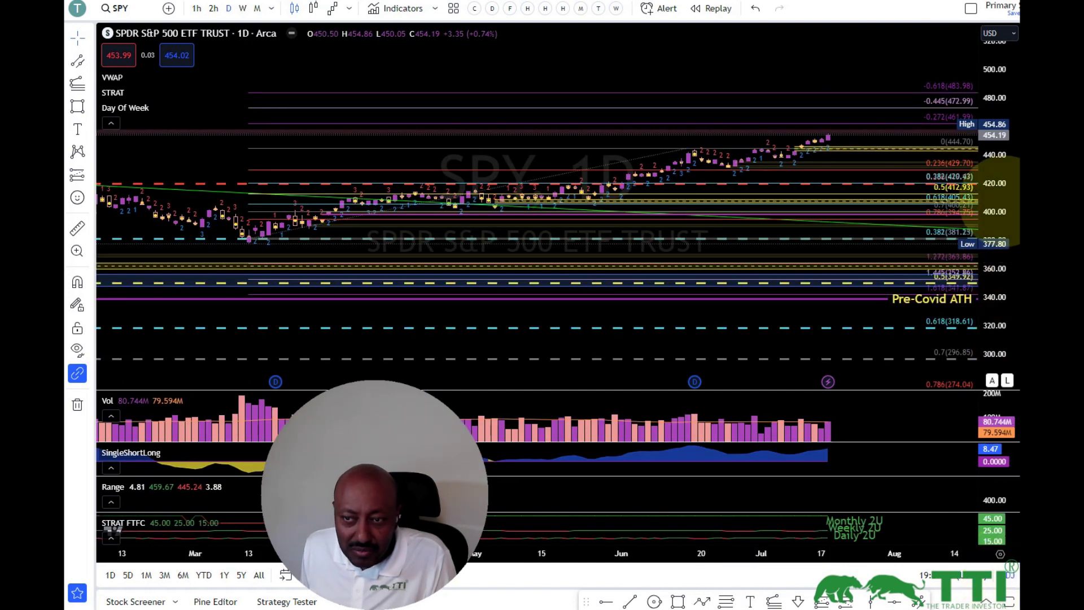
left_click(992, 380)
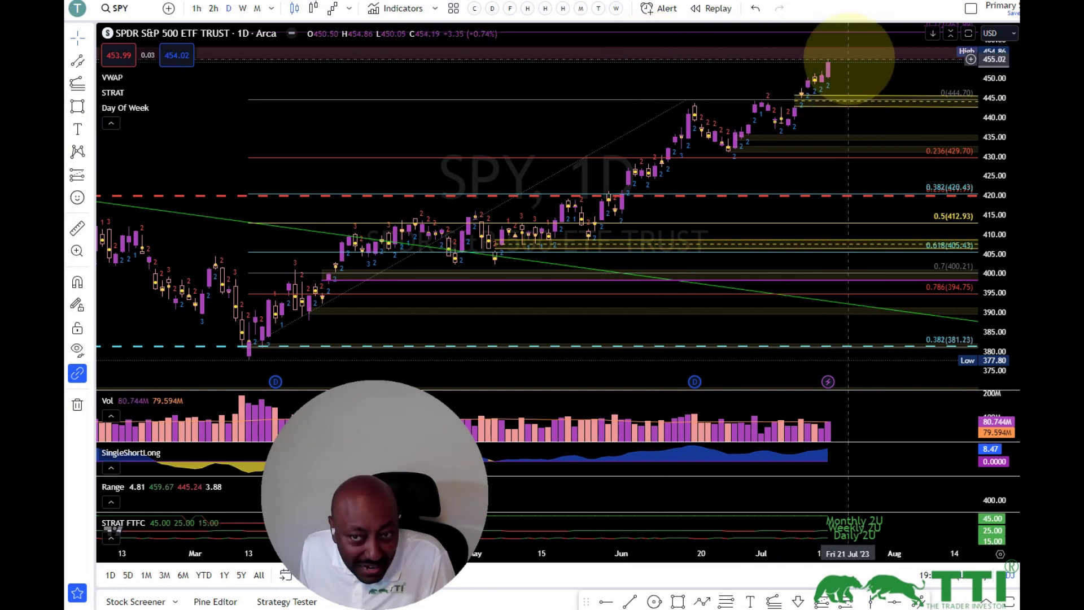
Switch to the daily QQQ chart and delete the shaded zone between about 360 and 372.
key("Down")
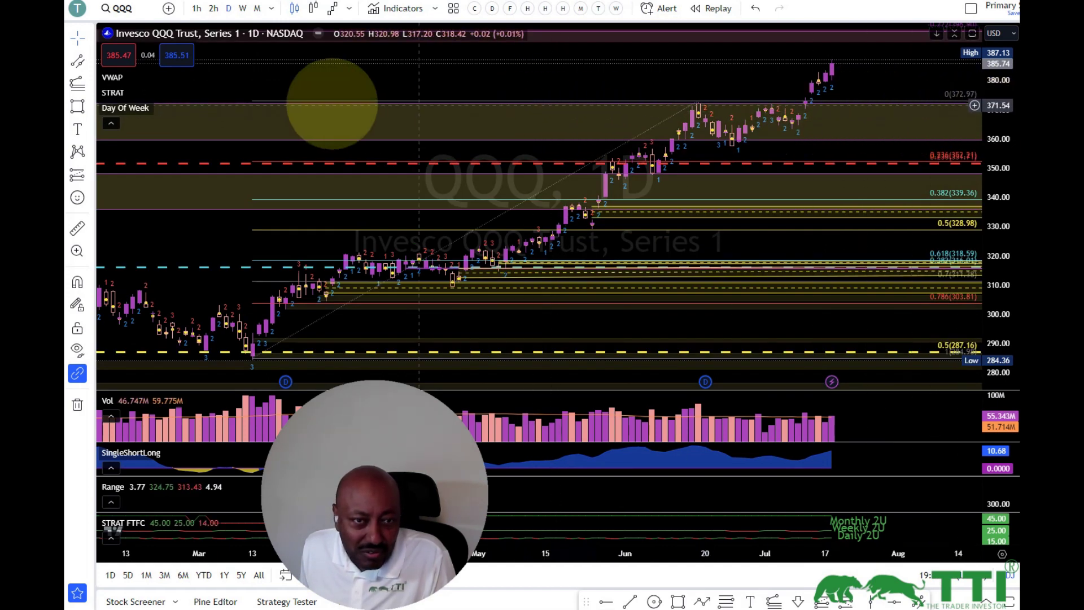
left_click(219, 103)
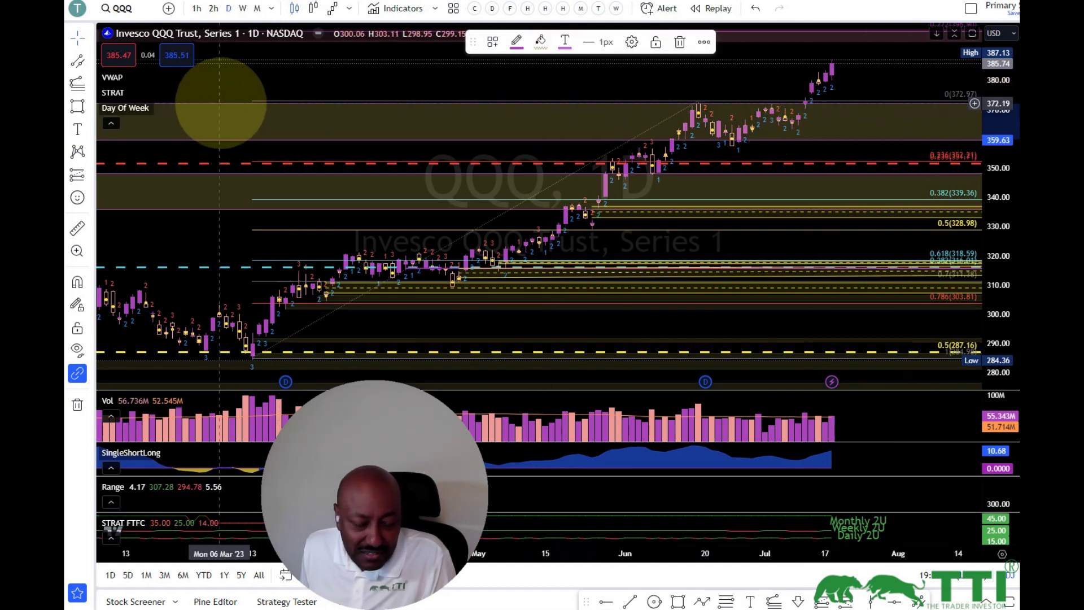
key("Delete")
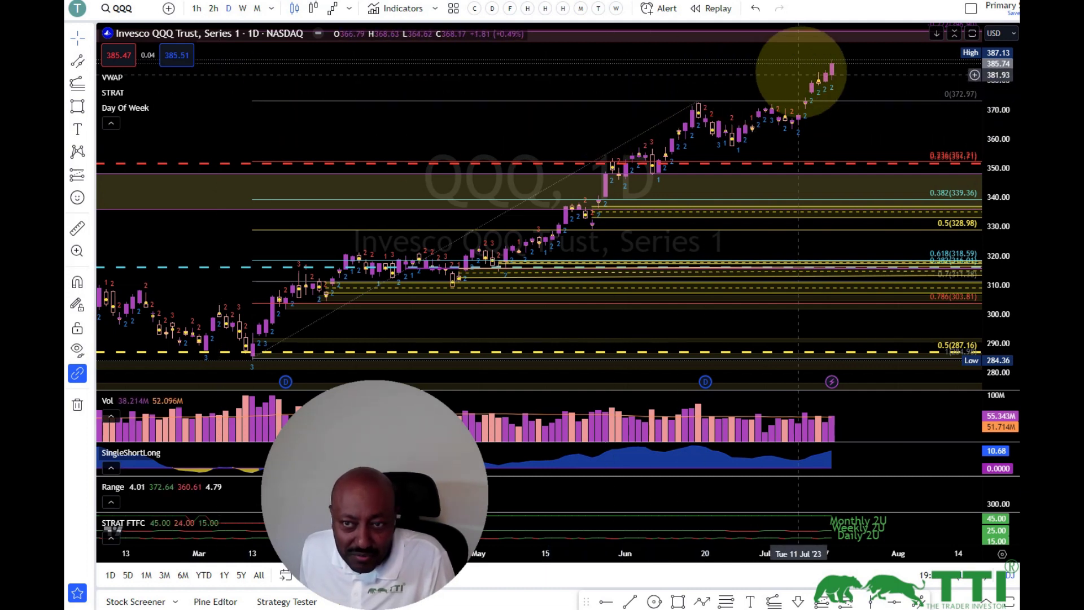
Move the upper anchor of the QQQ Fibonacci retracement to the 18 July high at about 387.
left_click_drag(968, 97, 992, 195)
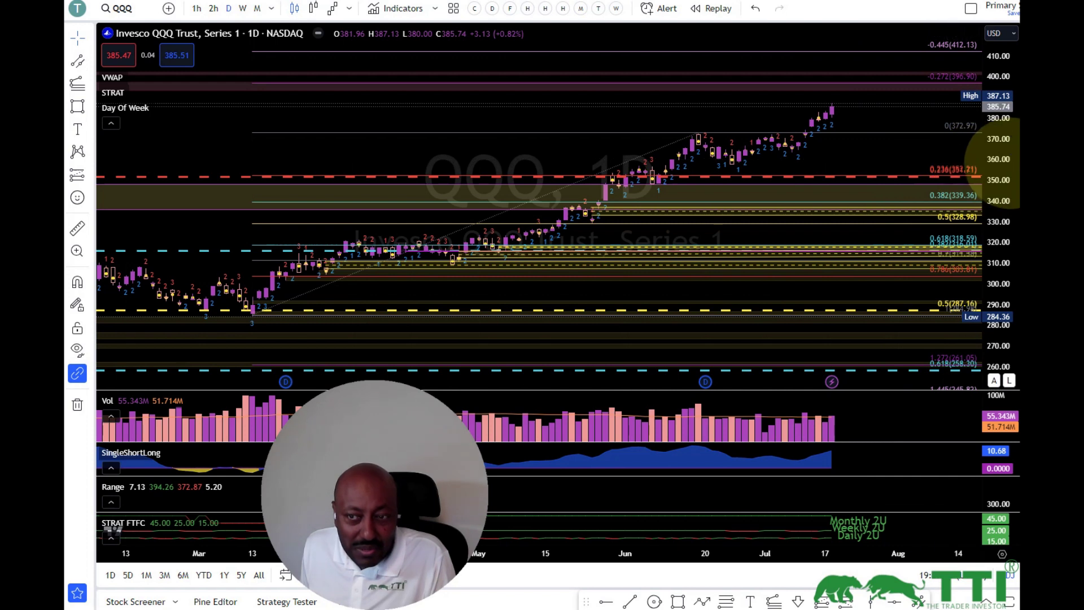
double_click(992, 163)
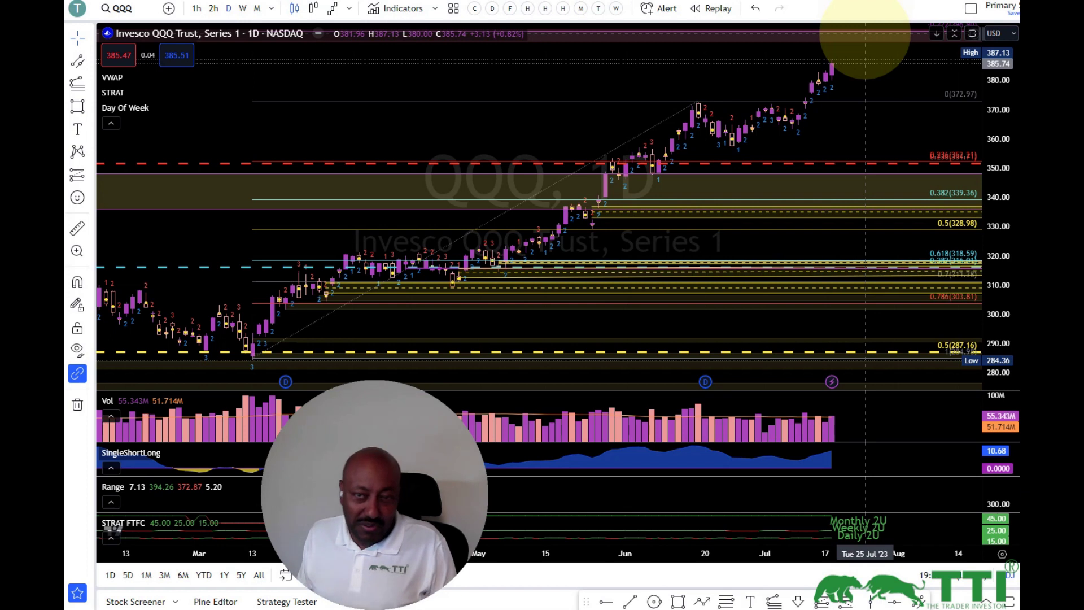
mouse_move(699, 101)
left_mouse_down()
mouse_move(805, 52)
mouse_move(832, 58)
left_mouse_up()
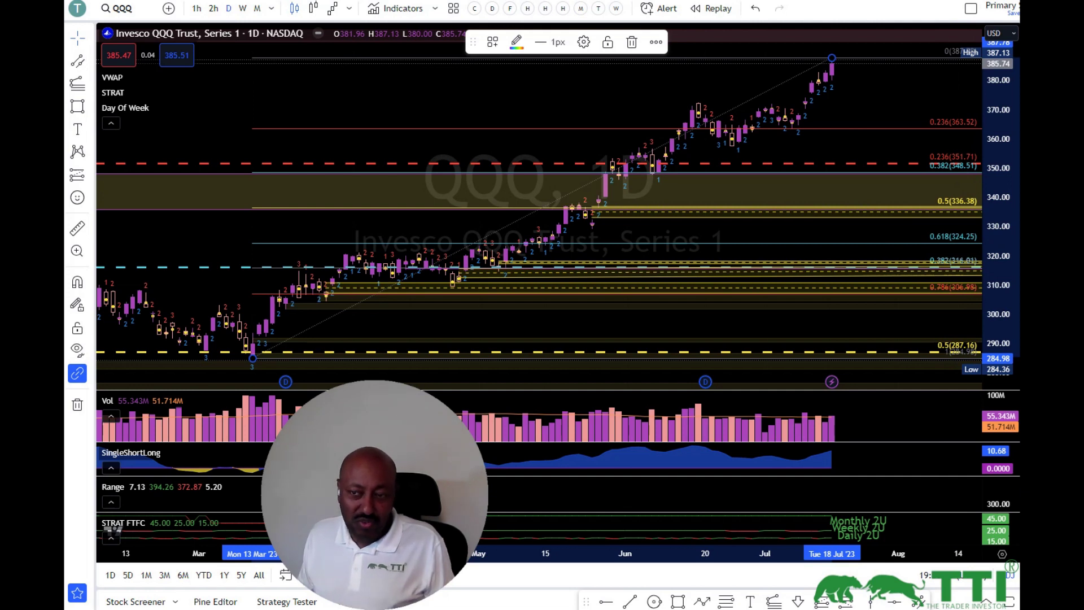
View the NQ1! futures chart on the hourly timeframe and compare it with the hourly SPY chart.
key("Down")
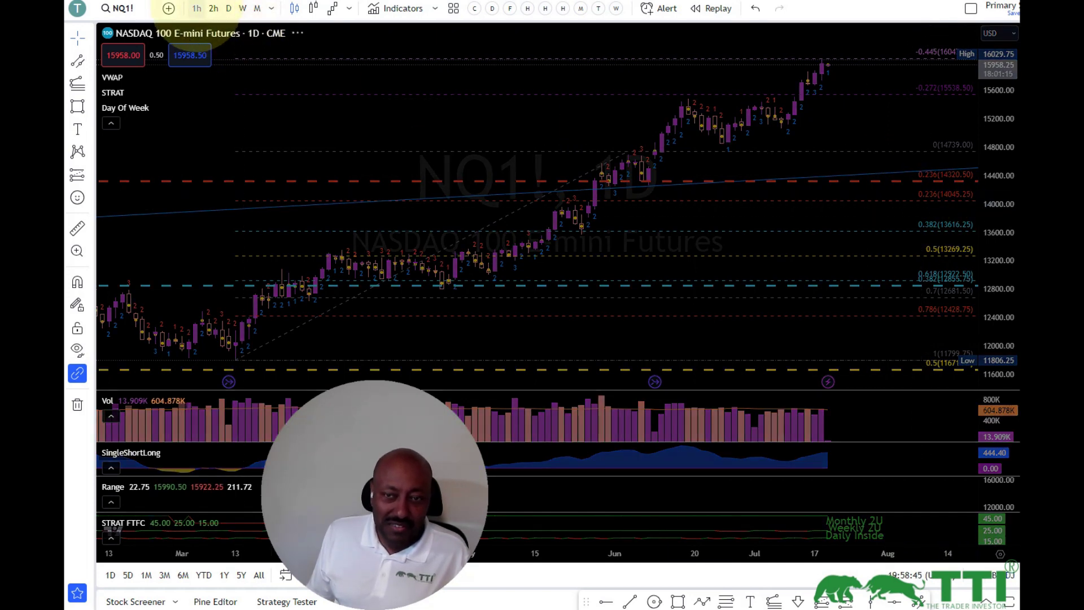
left_click(197, 8)
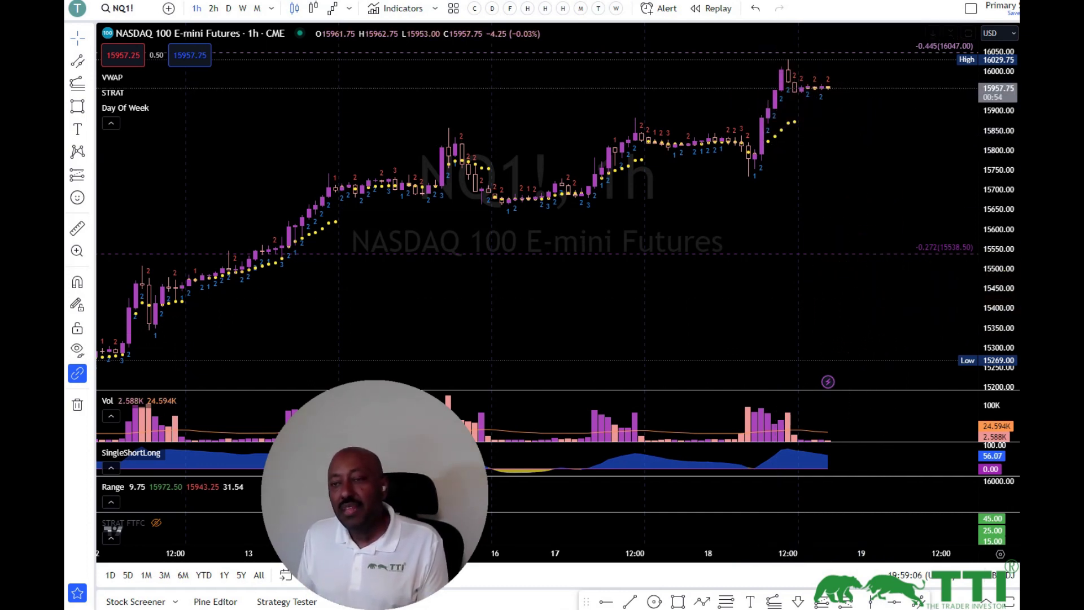
key("Down")
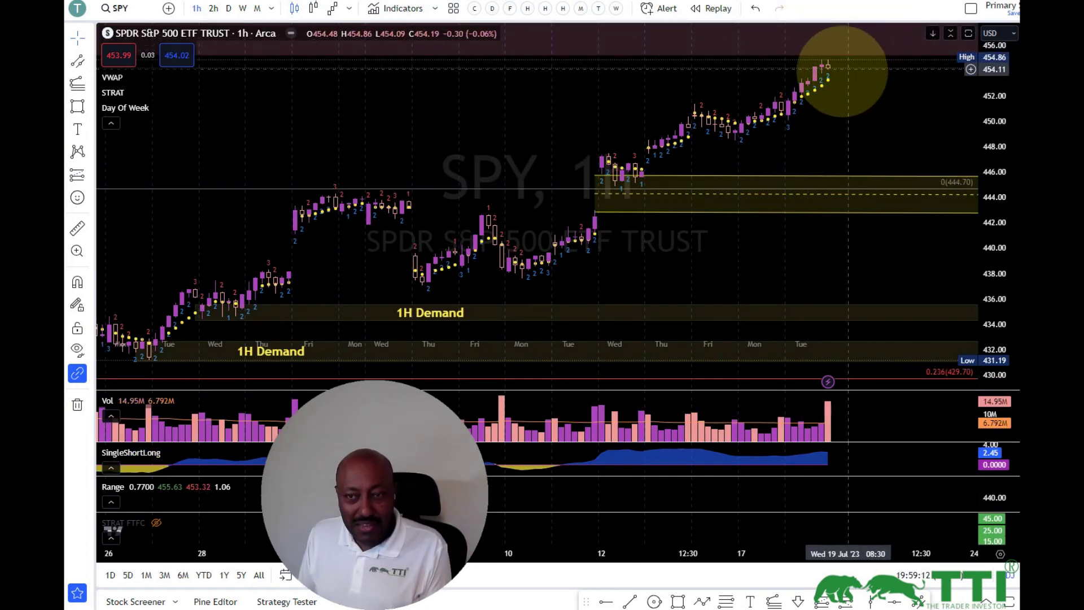
scroll(853, 74, "down", 3)
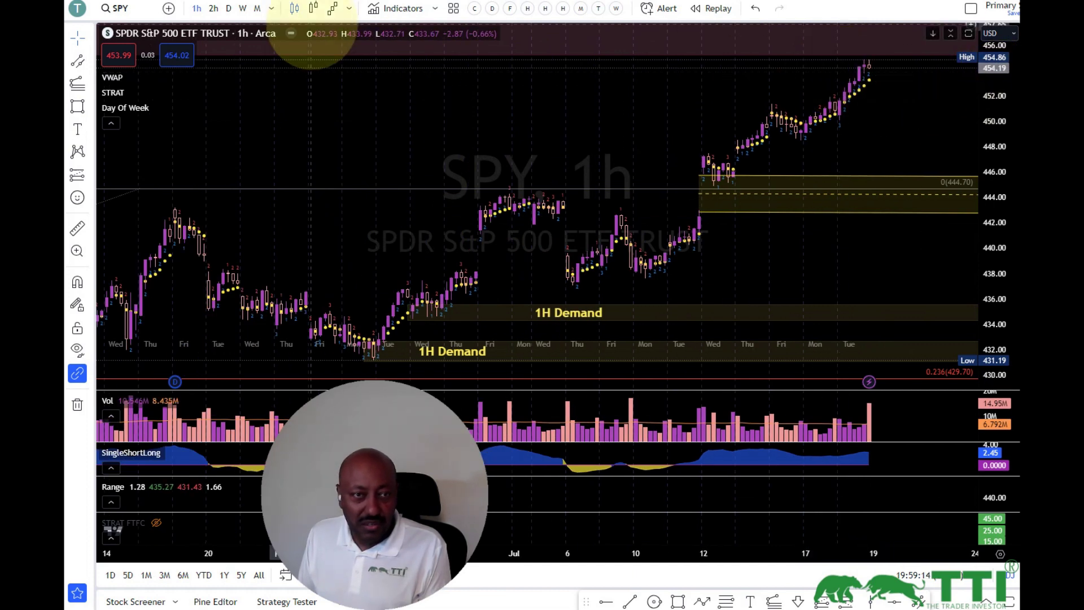
On the daily SPY chart, draw an arrowed path from about 454 up to 461, down to 455 and back up to the -0.272 level.
left_click(228, 7)
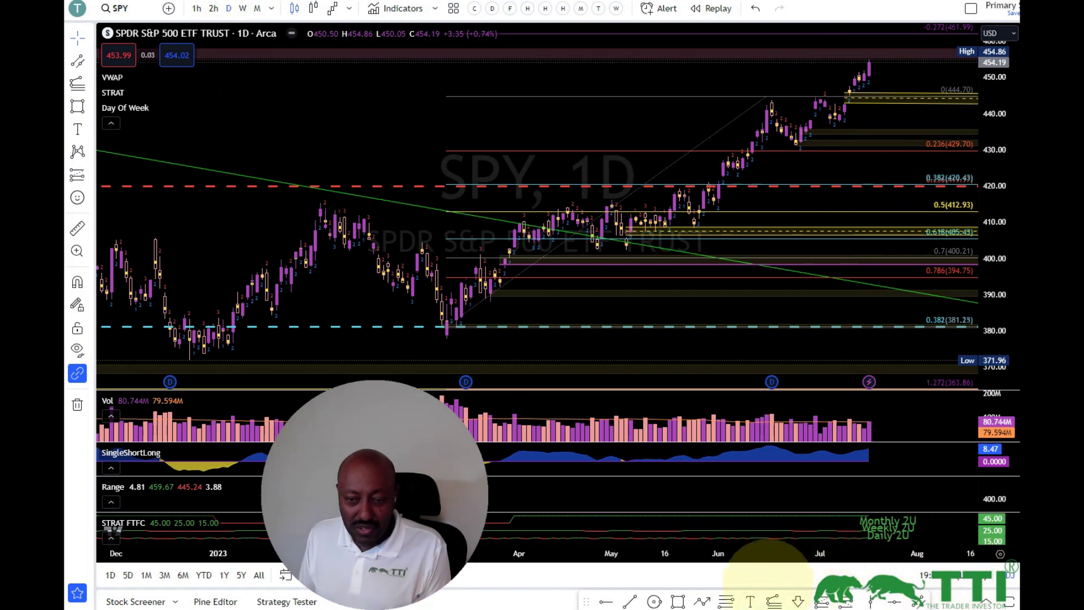
left_click(701, 600)
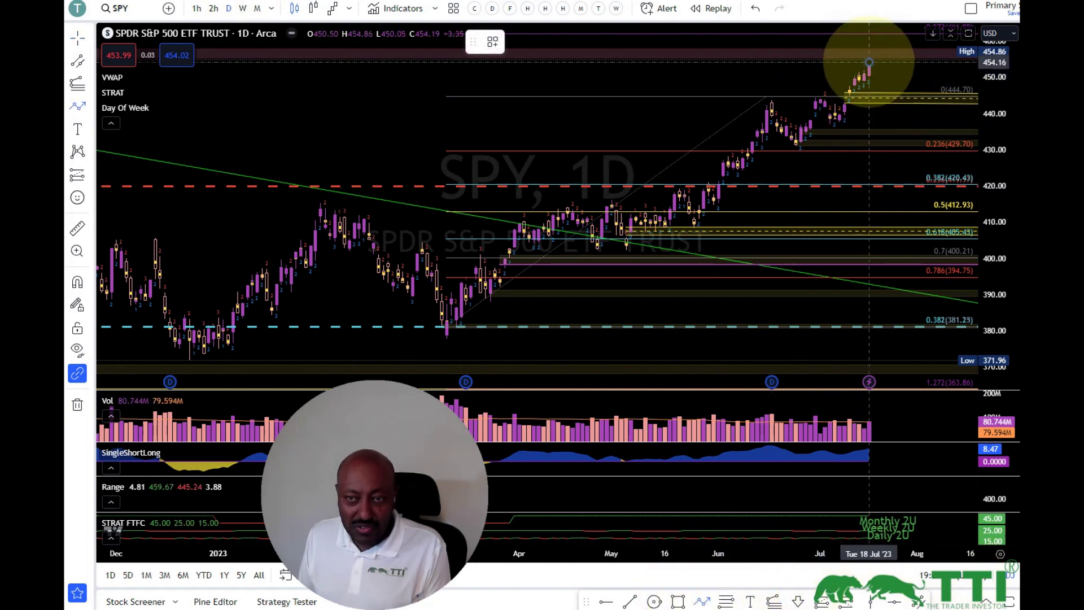
left_click(870, 61)
left_click(884, 38)
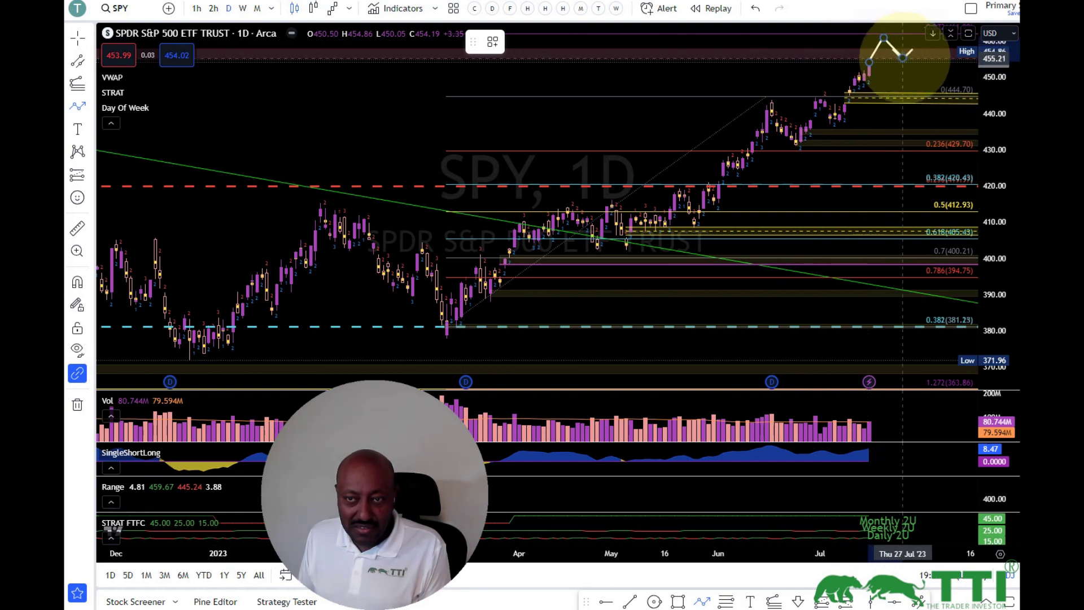
double_click(922, 36)
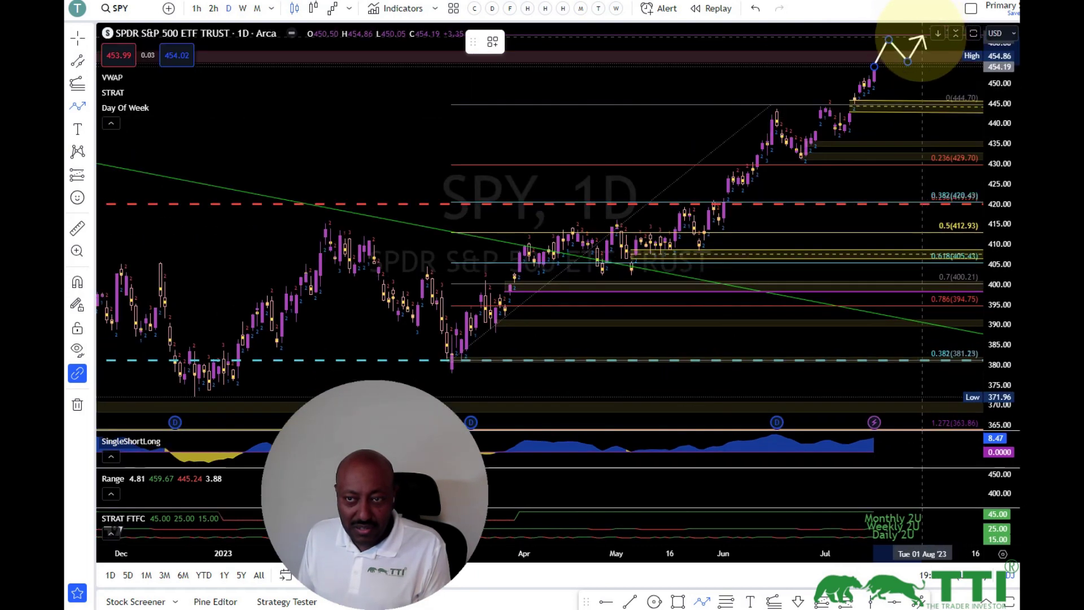
Draw a second SPY path from about 454 down to 443 in the demand zone, up to 450, down to 446 and up to 459.
left_click_drag(809, 93, 600, 164)
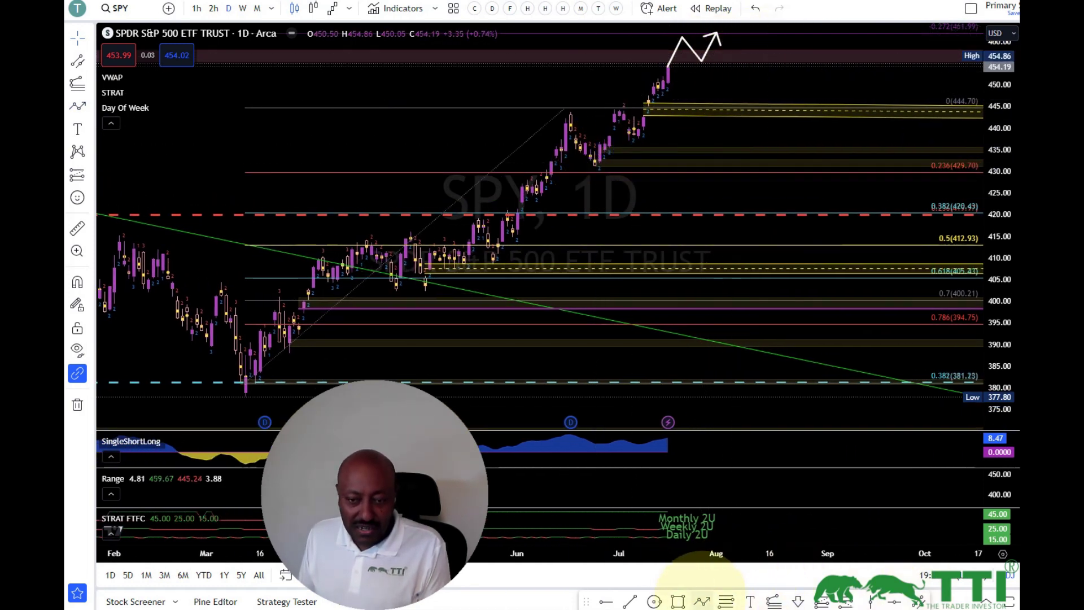
left_click(670, 67)
left_click_drag(672, 68, 710, 116)
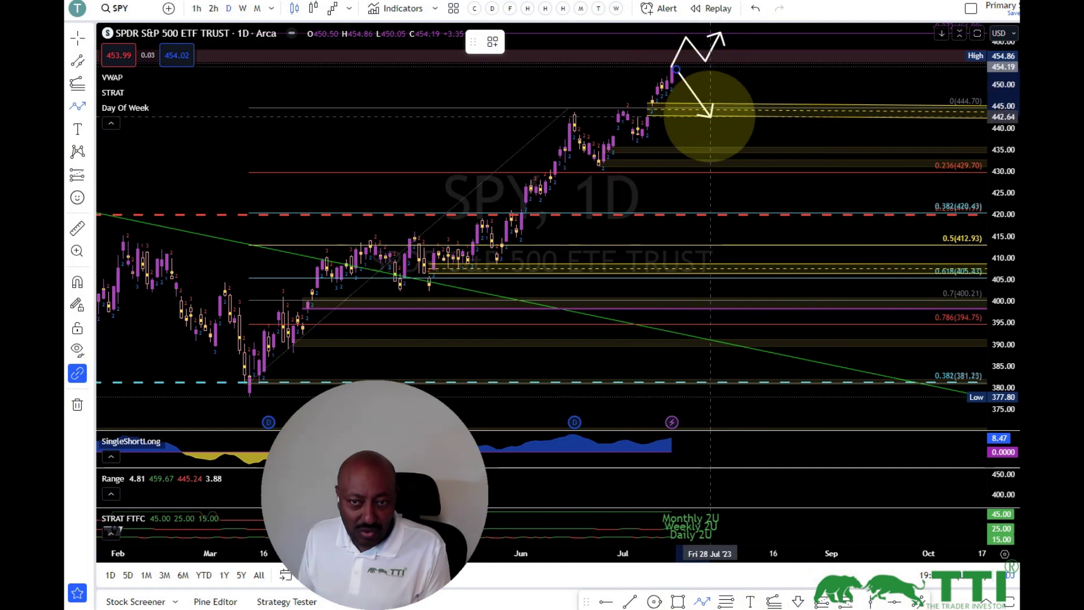
left_click(734, 86)
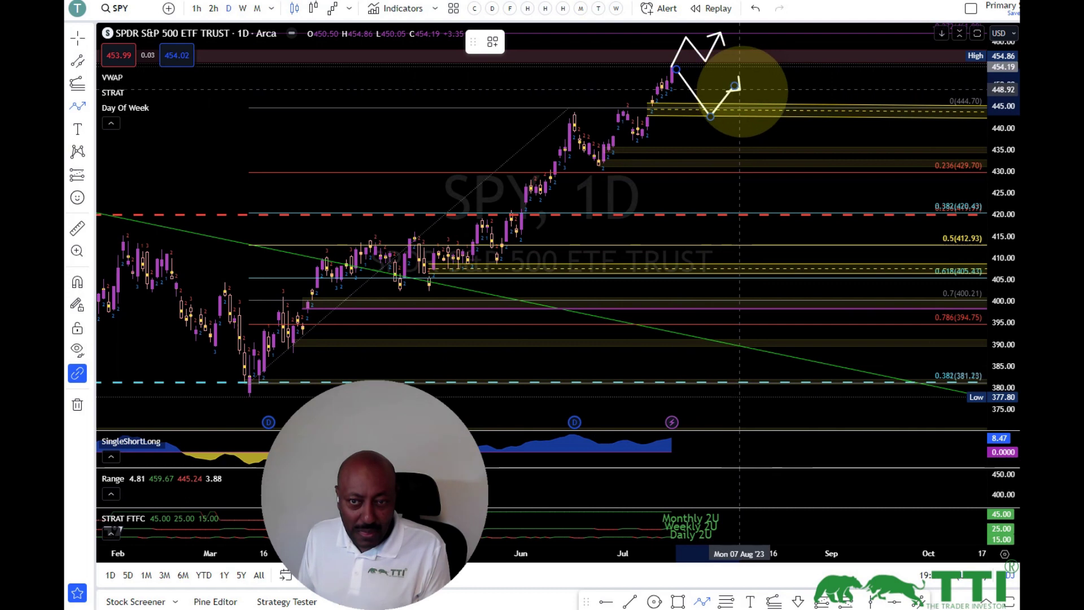
left_click(754, 103)
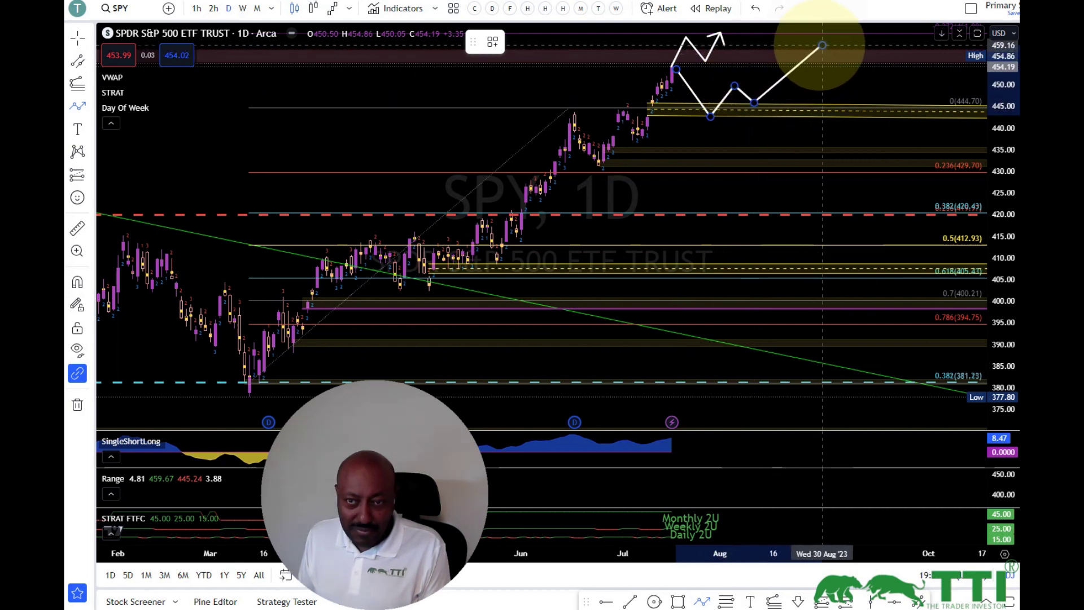
double_click(822, 45)
left_click(613, 92)
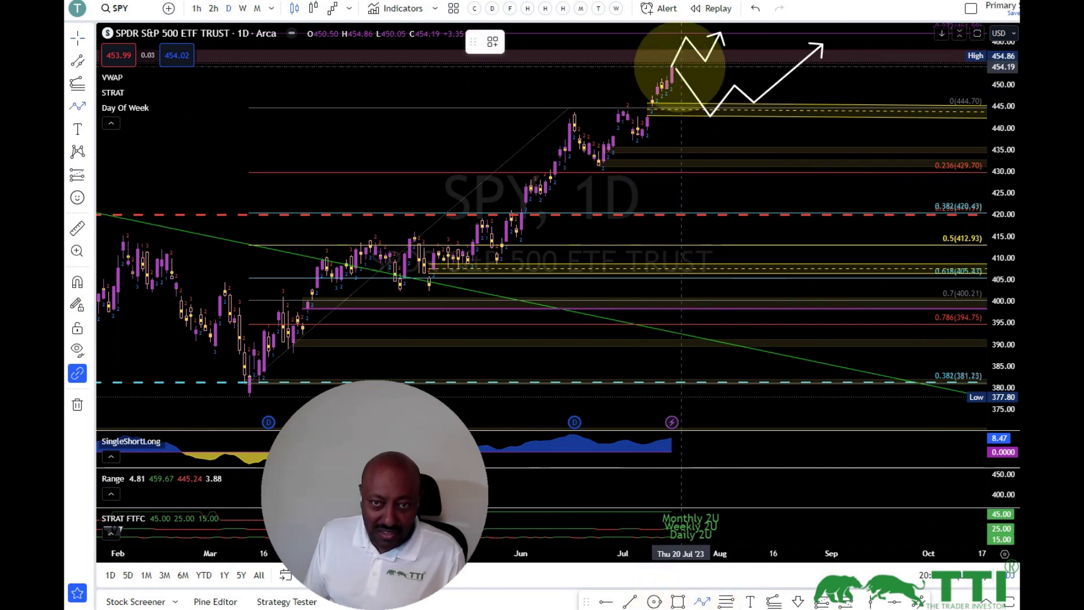
Draw a trial stepwise bearish SPY path from about 454 down to about 409 in late September, and delete it.
left_click(676, 68)
left_click(711, 153)
left_click(734, 134)
left_click(764, 187)
left_click(789, 155)
left_click(841, 226)
left_click(871, 198)
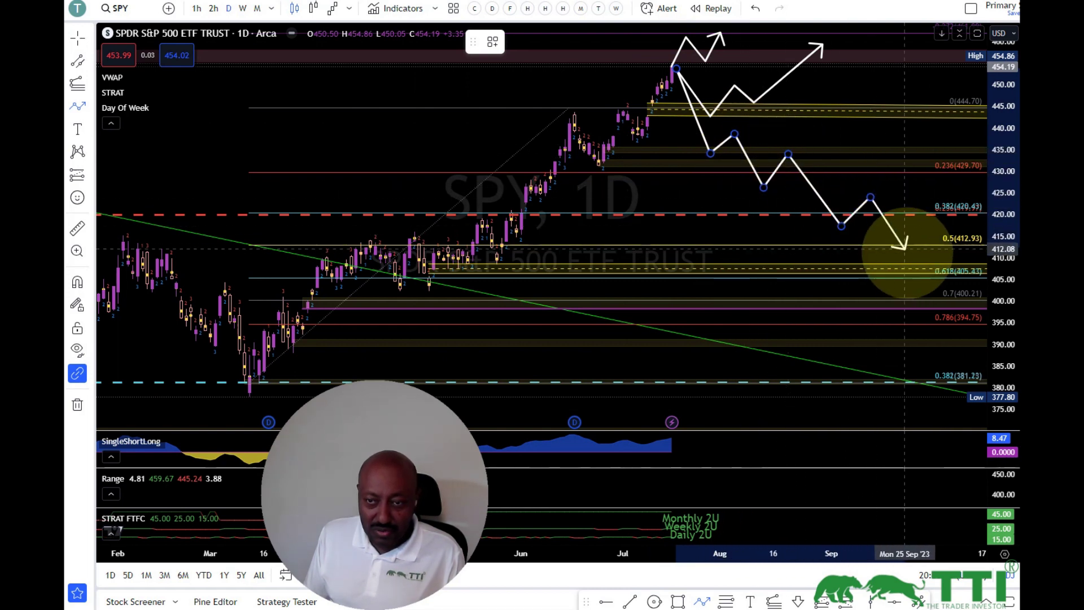
double_click(909, 261)
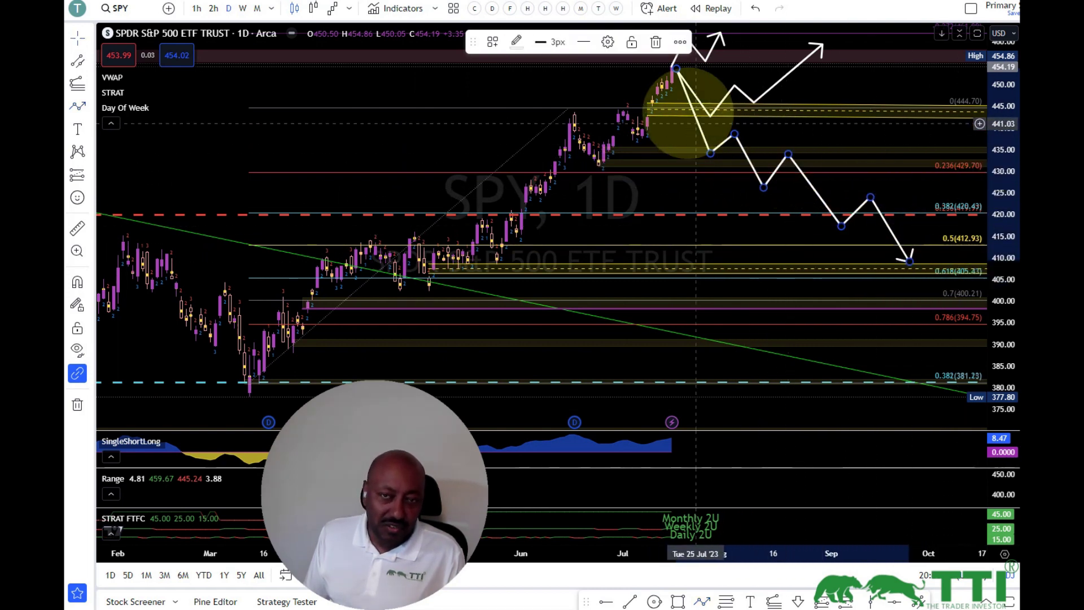
left_click(656, 42)
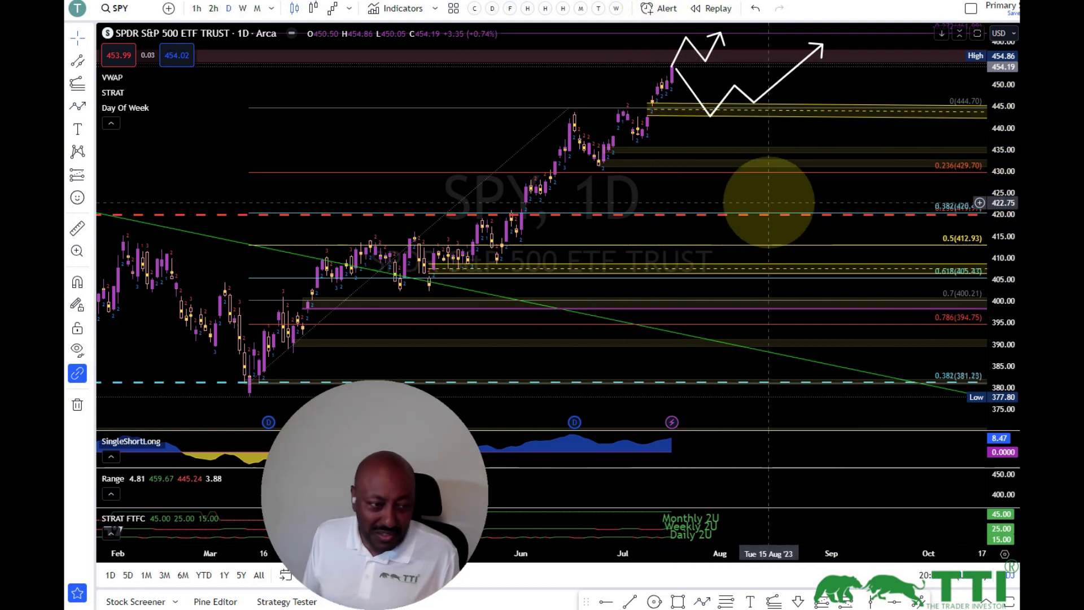
Return to the daily QQQ chart and re-anchor the Fibonacci retracement's upper point to 16 June at about 371.27.
scroll(762, 181, "up", 1)
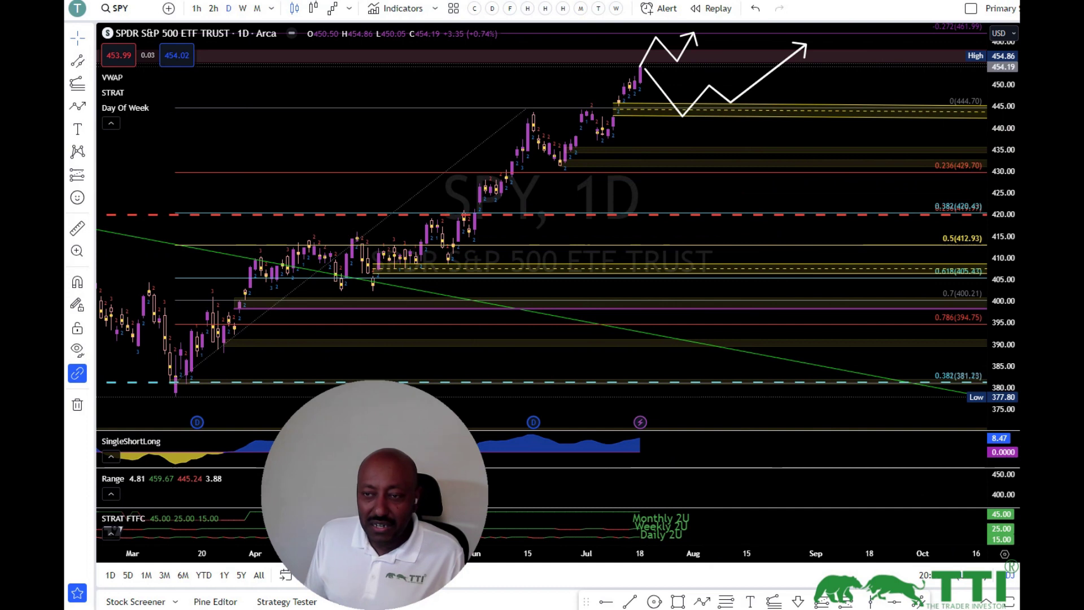
key("Down")
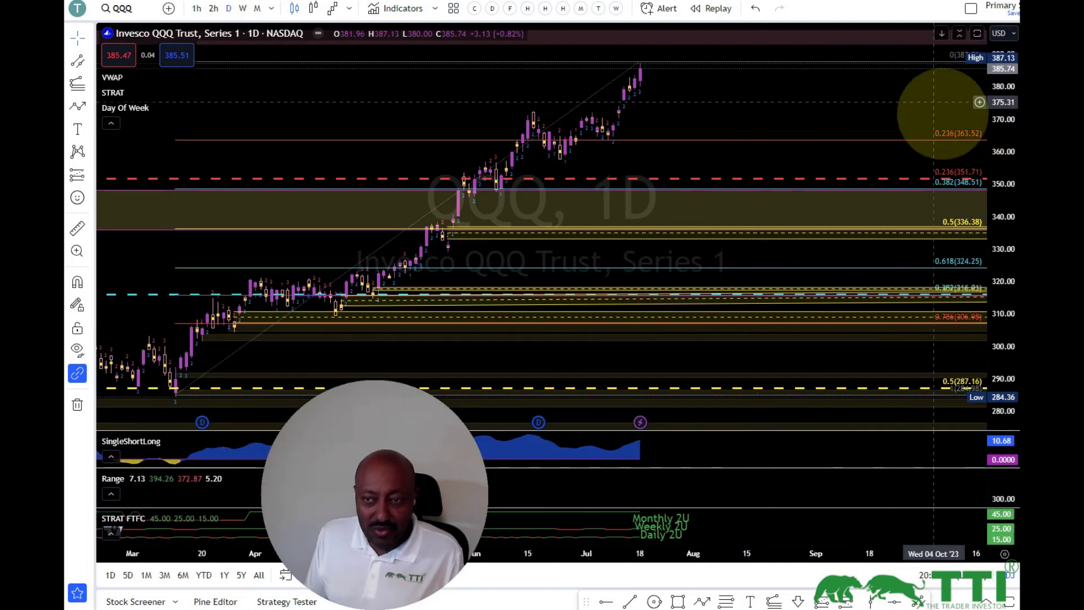
left_click_drag(1004, 146, 1004, 243)
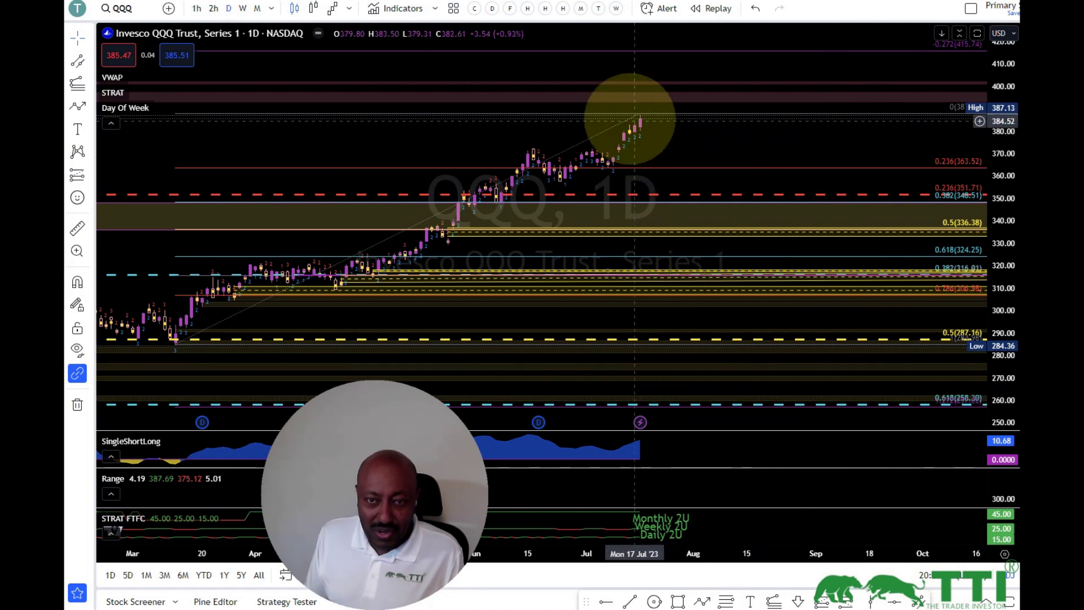
left_click_drag(638, 118, 533, 151)
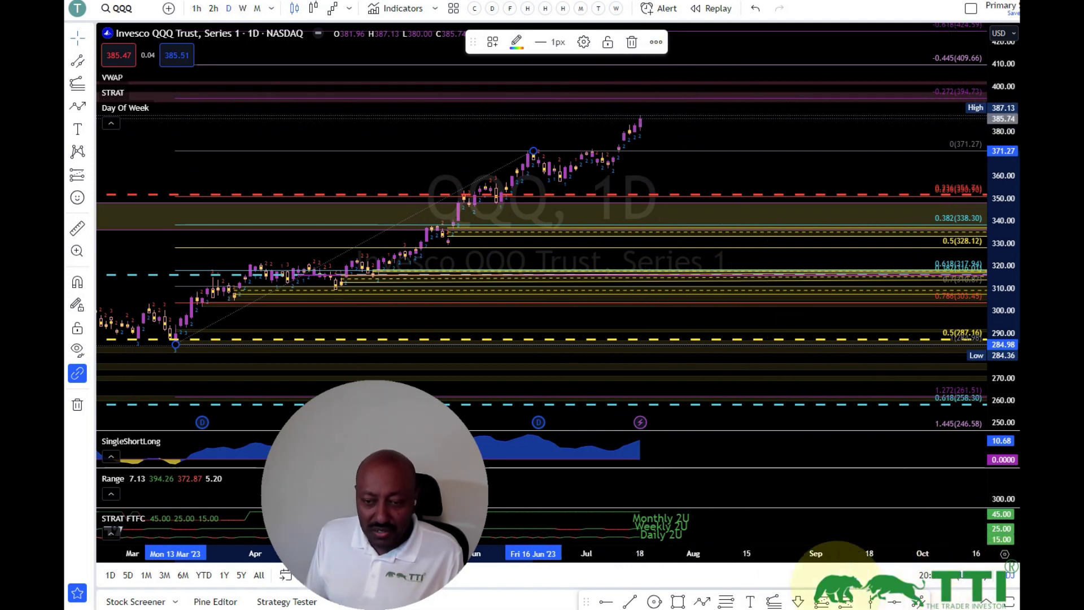
Draw an arrowed QQQ path from about 386 up to 399, down to 393 and up to about 418 in late August.
left_click(702, 601)
left_click(640, 119)
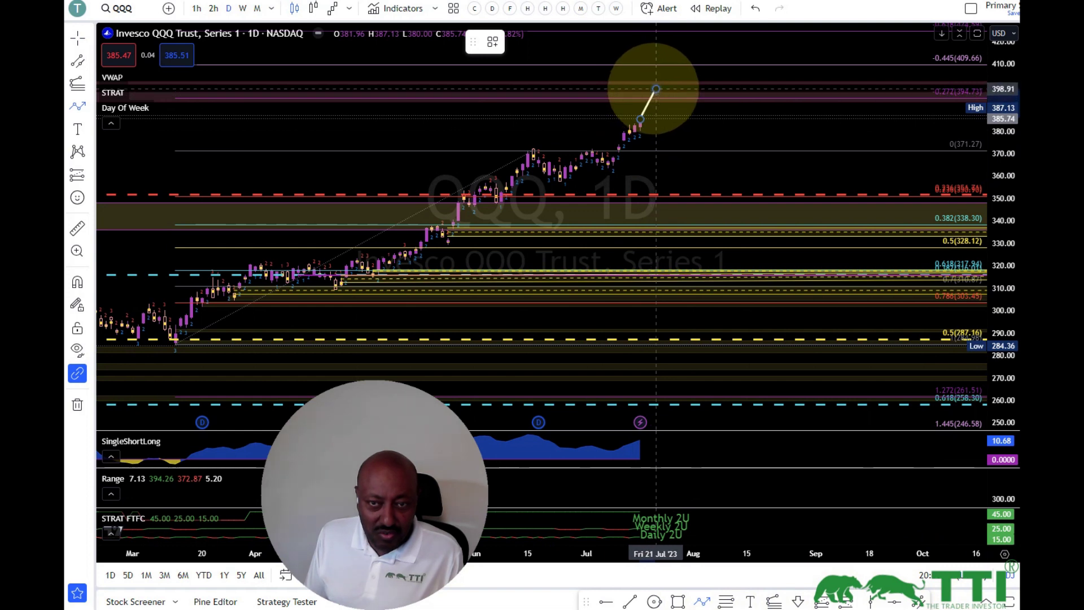
left_click(655, 89)
left_click(678, 102)
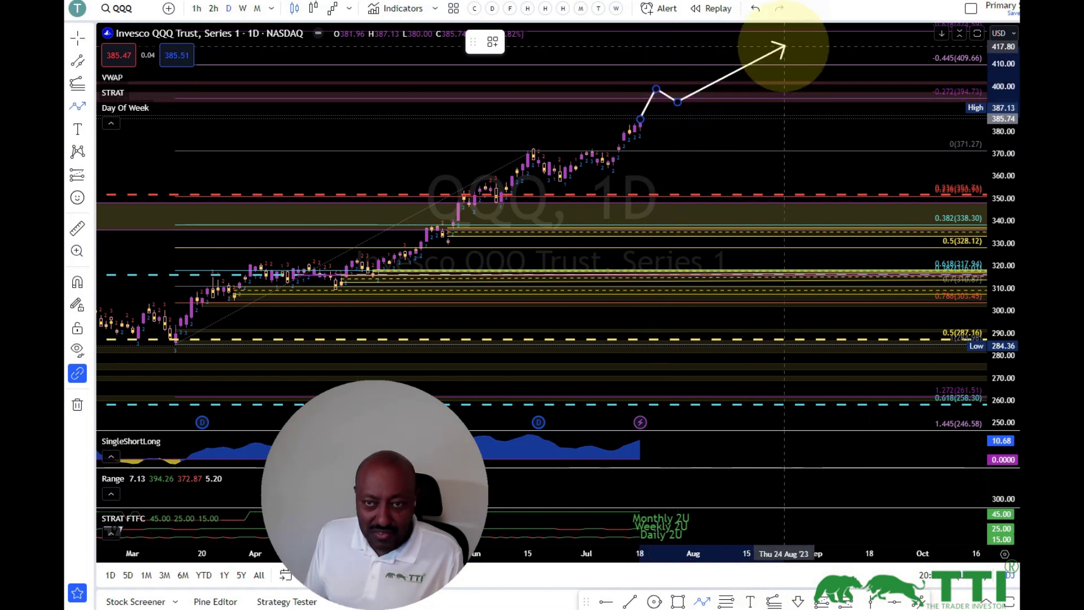
double_click(784, 46)
left_click(801, 57)
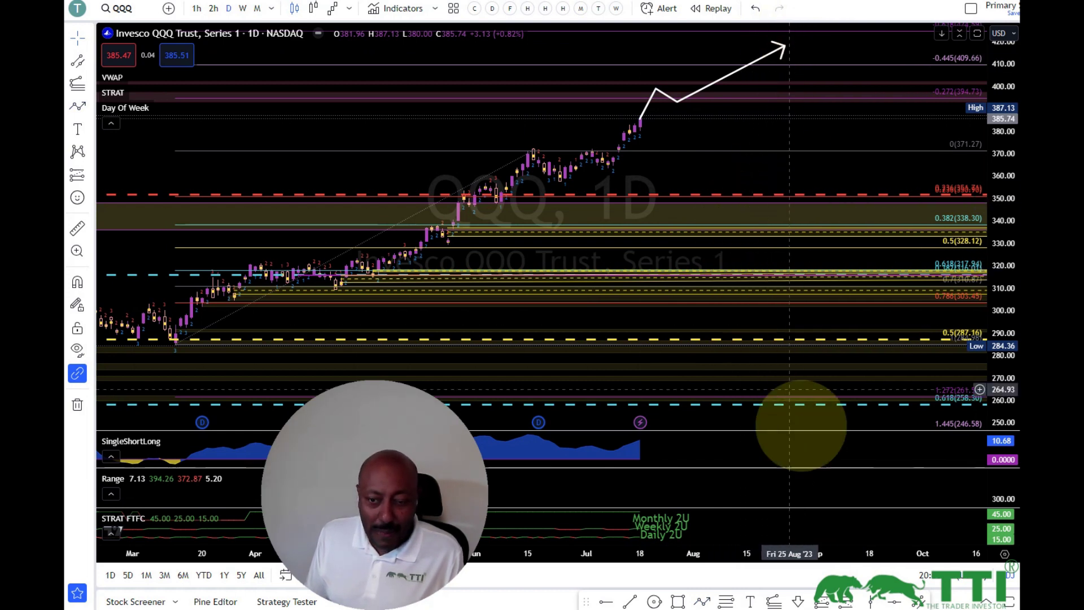
Draw a second arrowed QQQ path from about 383 up to 392, down to 378 and up to about 419 in early September.
left_click(702, 602)
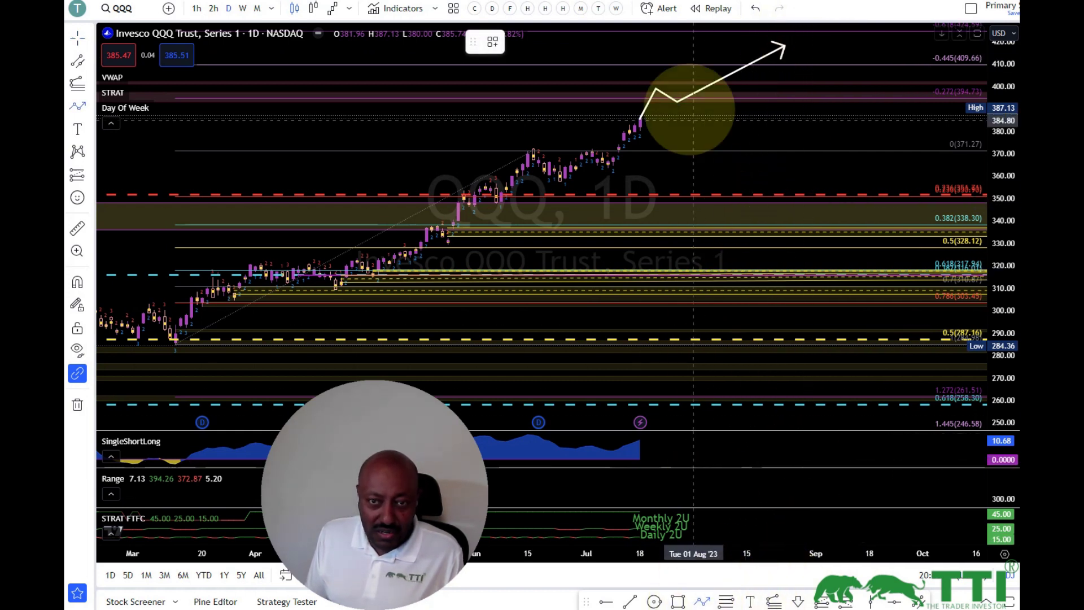
left_click(640, 125)
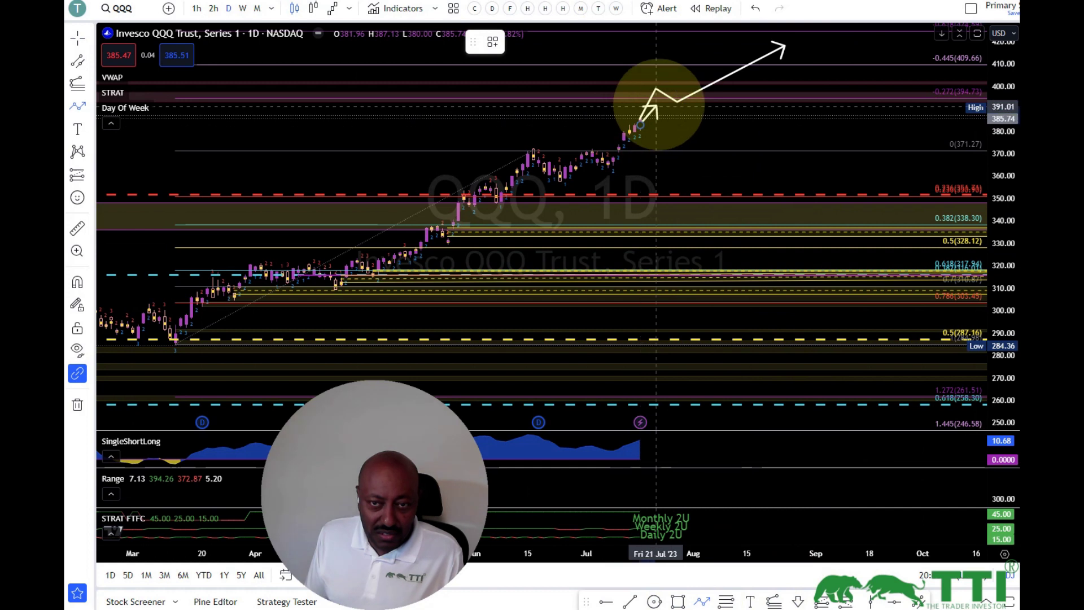
left_click(661, 104)
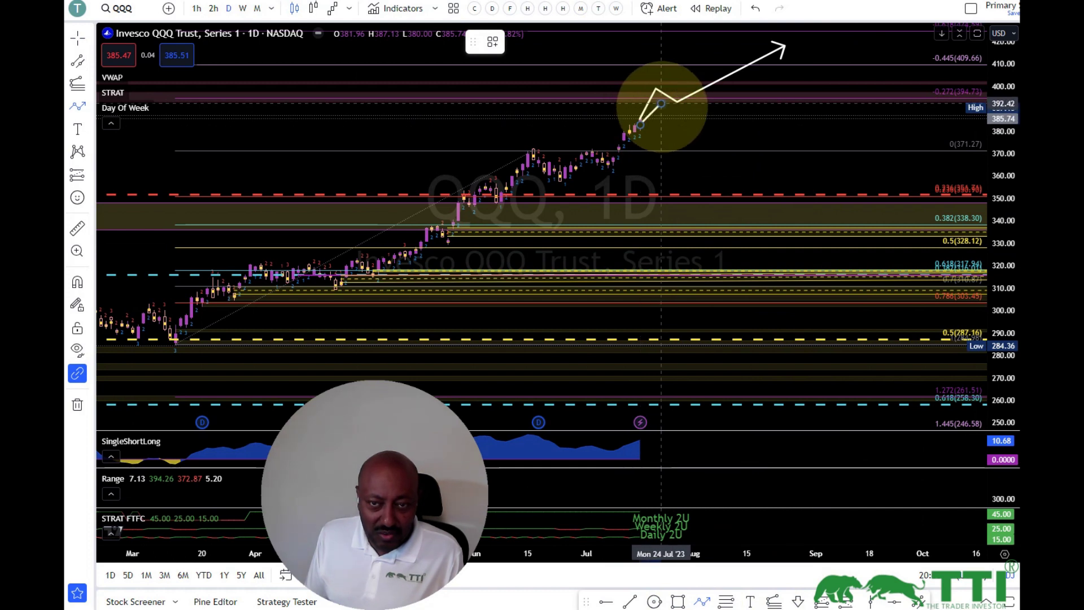
left_click(682, 135)
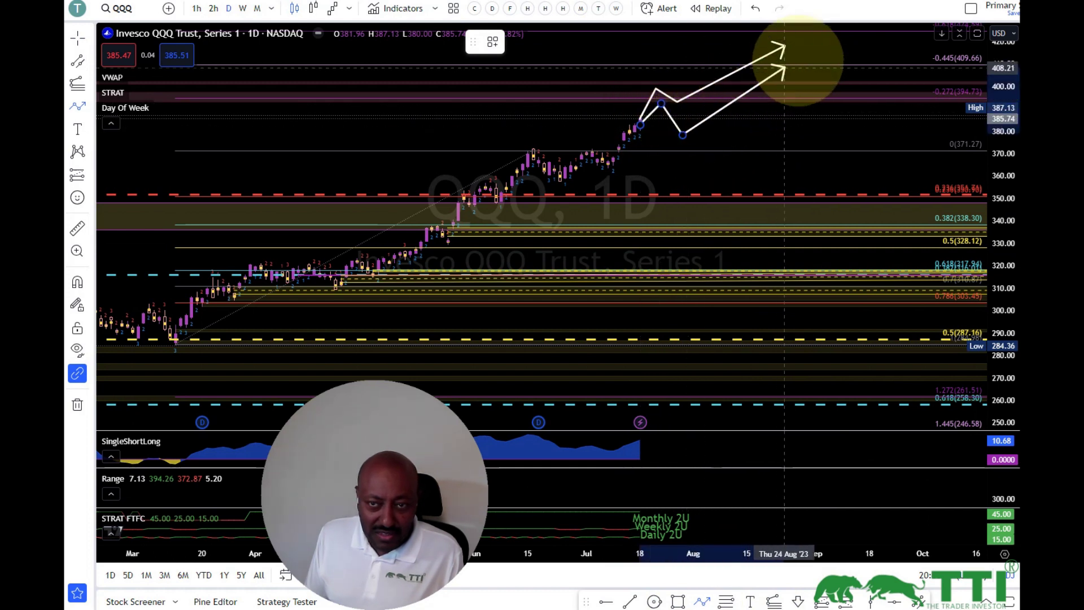
double_click(817, 44)
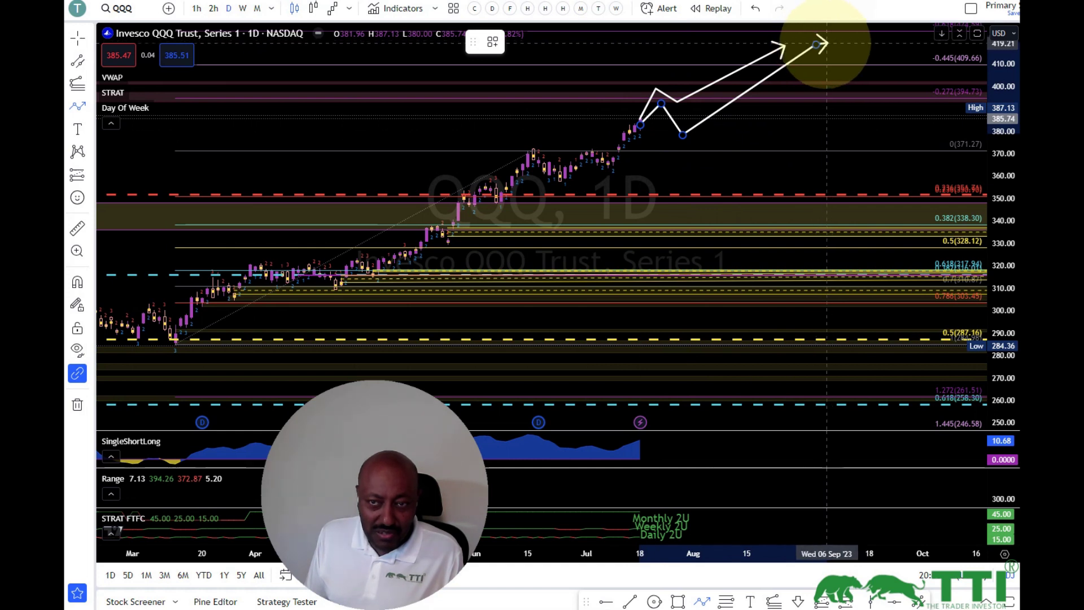
left_click(844, 73)
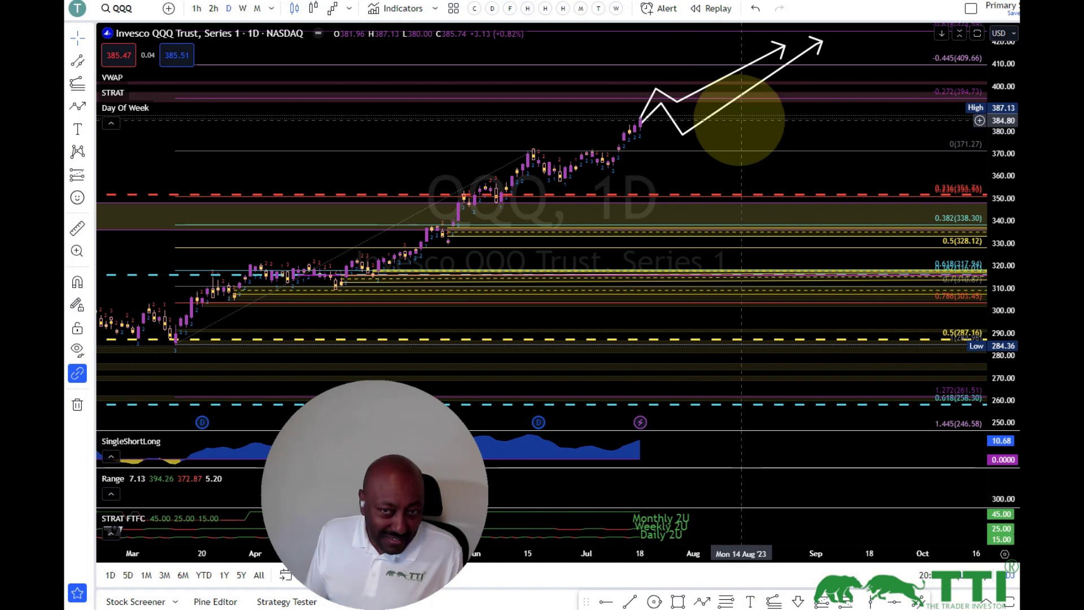
Examine the QQQ paths against the longer daily history, and switch to the daily SPY chart to review its drawn paths.
scroll(595, 125, "down", 5)
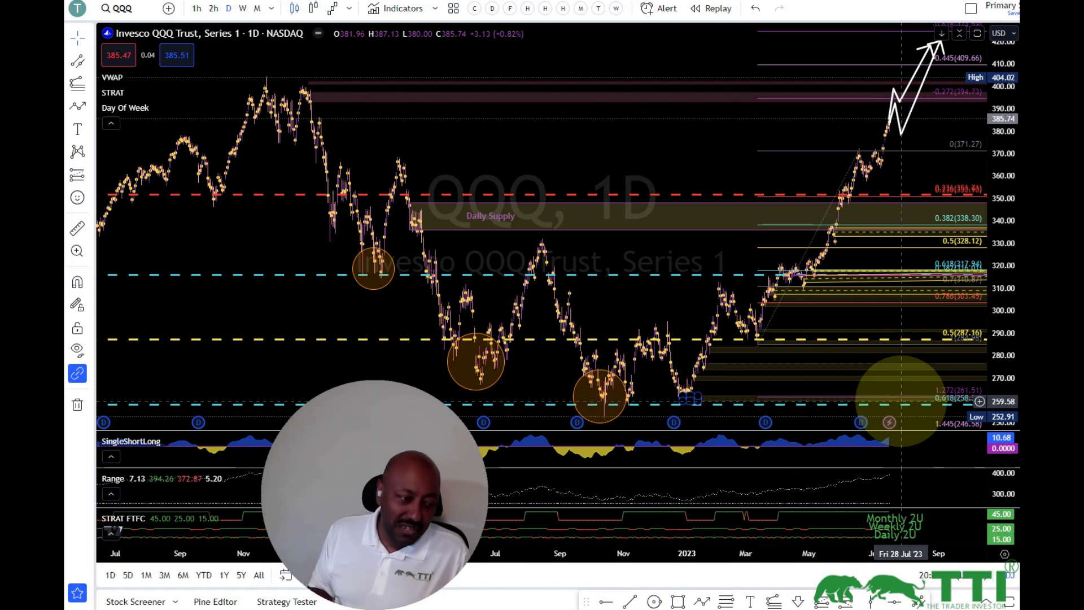
key("space")
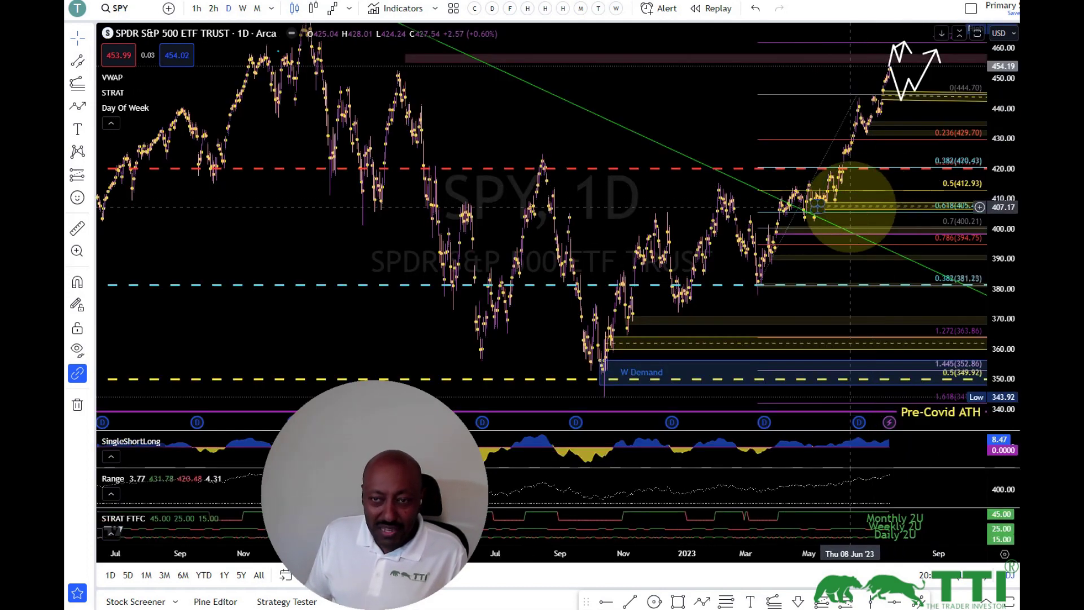
scroll(847, 209, "up", 6)
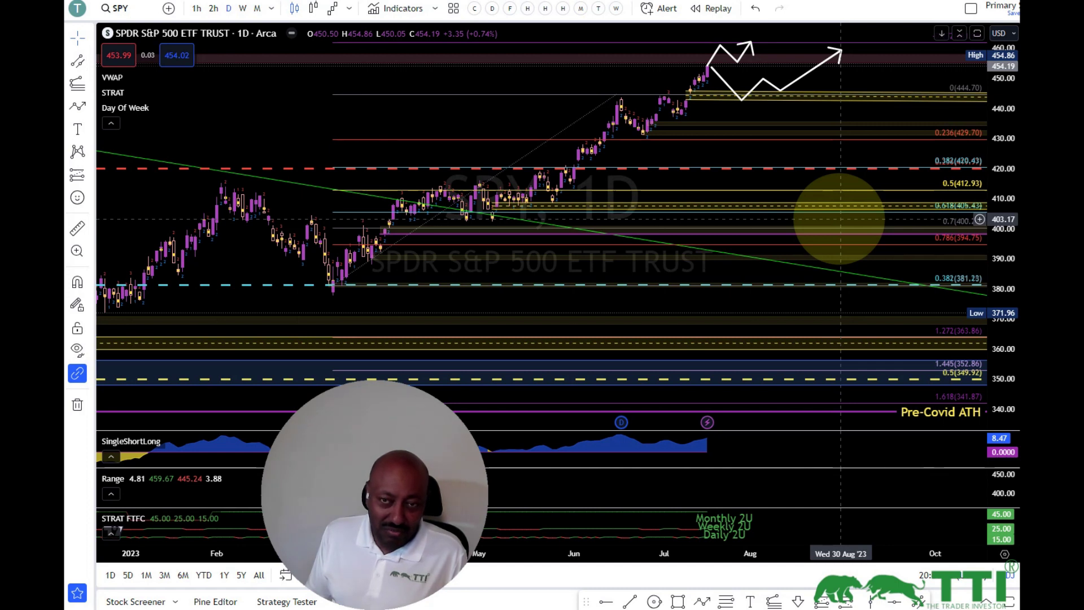